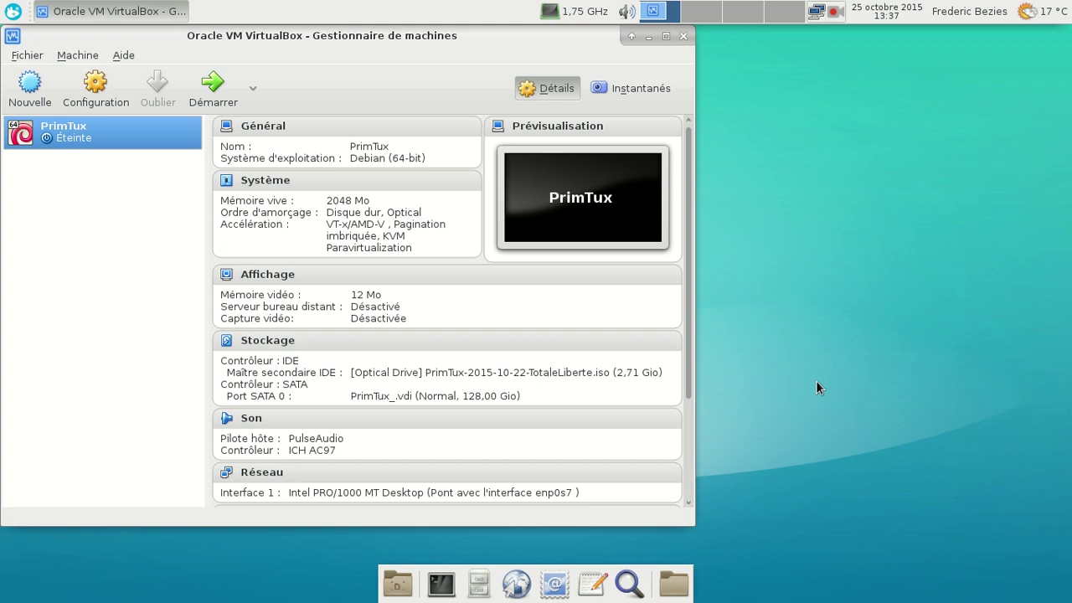
# Step: Start the PrimTux VM from the VirtualBox Manager so it reaches the GRUB boot menu
pyautogui.click(213, 102)
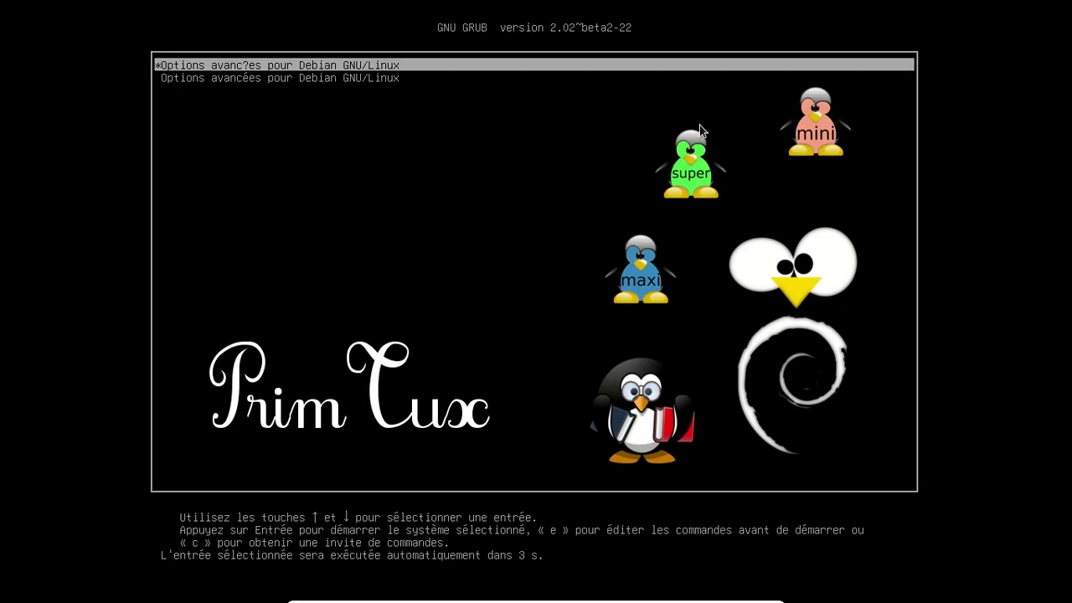
# Step: Boot the Linux 3.16.0-4-686-pae kernel from GRUB's Options avancées pour Debian GNU/Linux
pyautogui.press('Return')
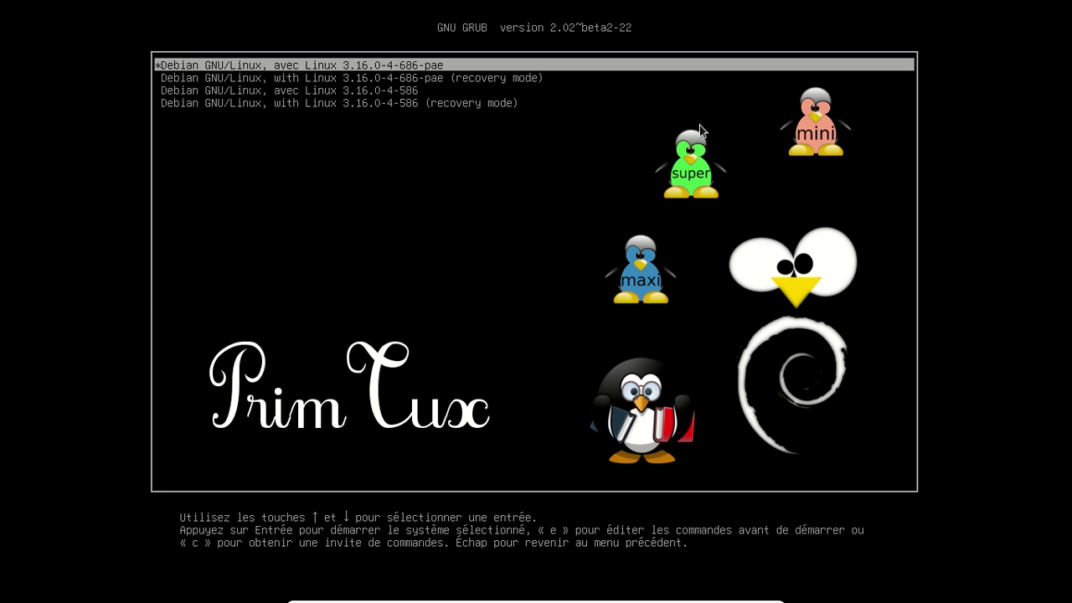
pyautogui.press('Down')
pyautogui.press('Down')
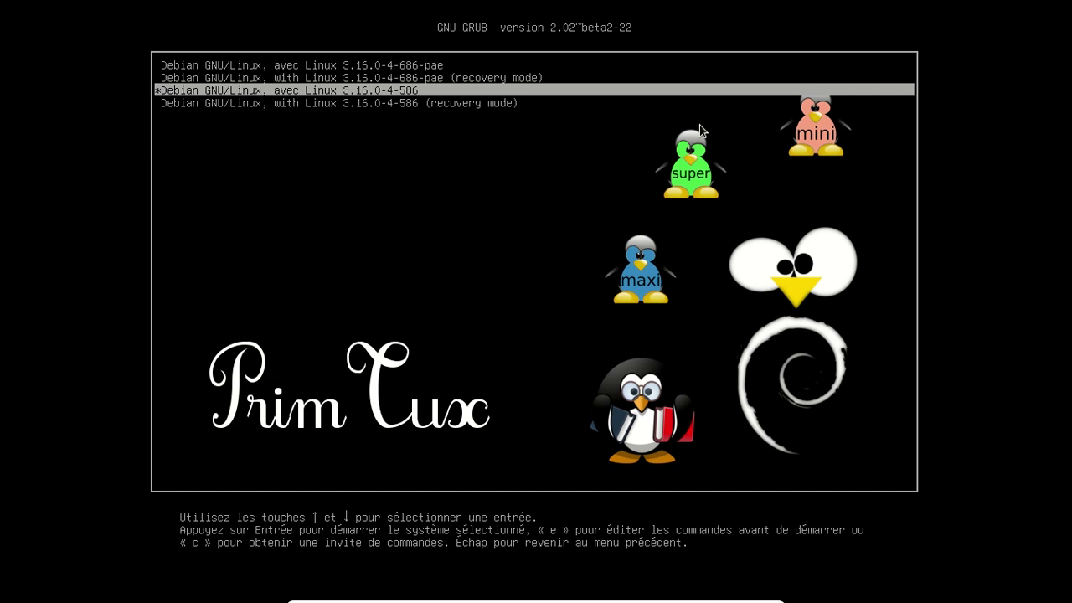
pyautogui.press('Up')
pyautogui.press('Up')
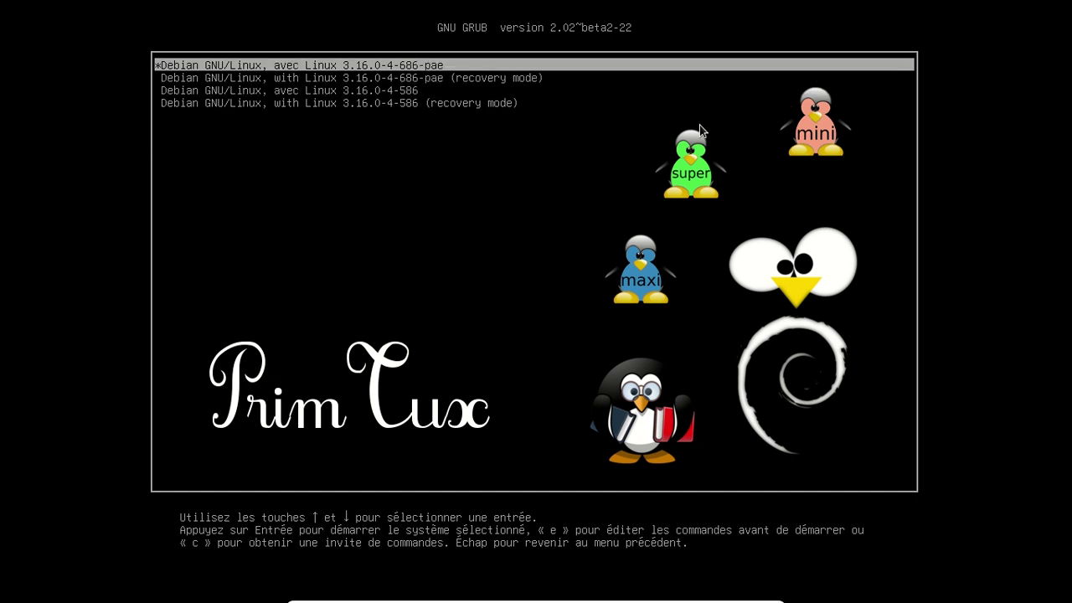
pyautogui.press('Return')
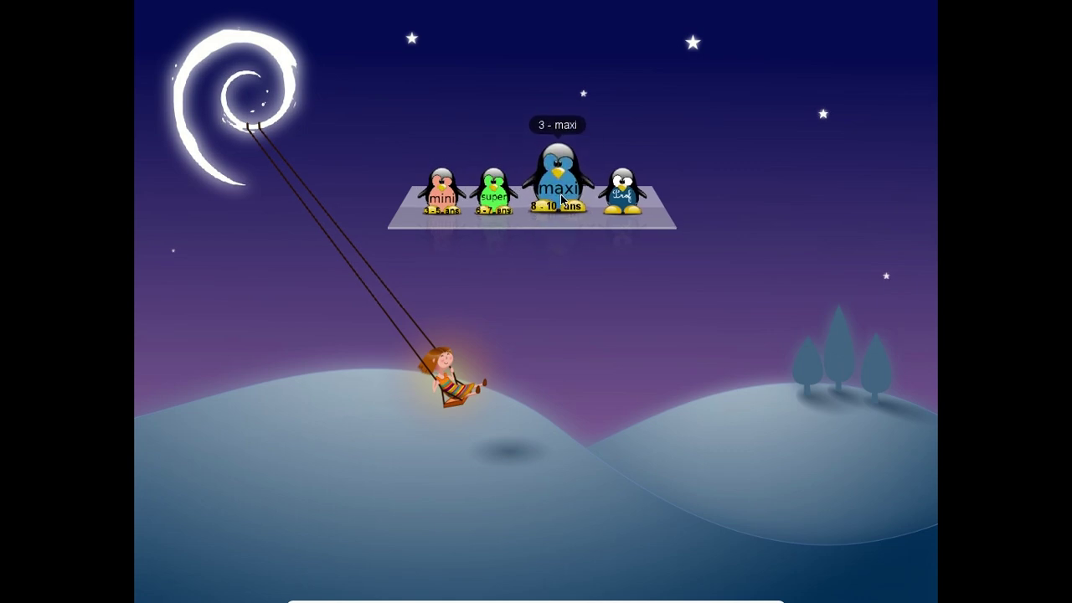
# Step: Log in to the Prof profile with its password
pyautogui.click(608, 202)
pyautogui.write('1234567')
pyautogui.press('Return')
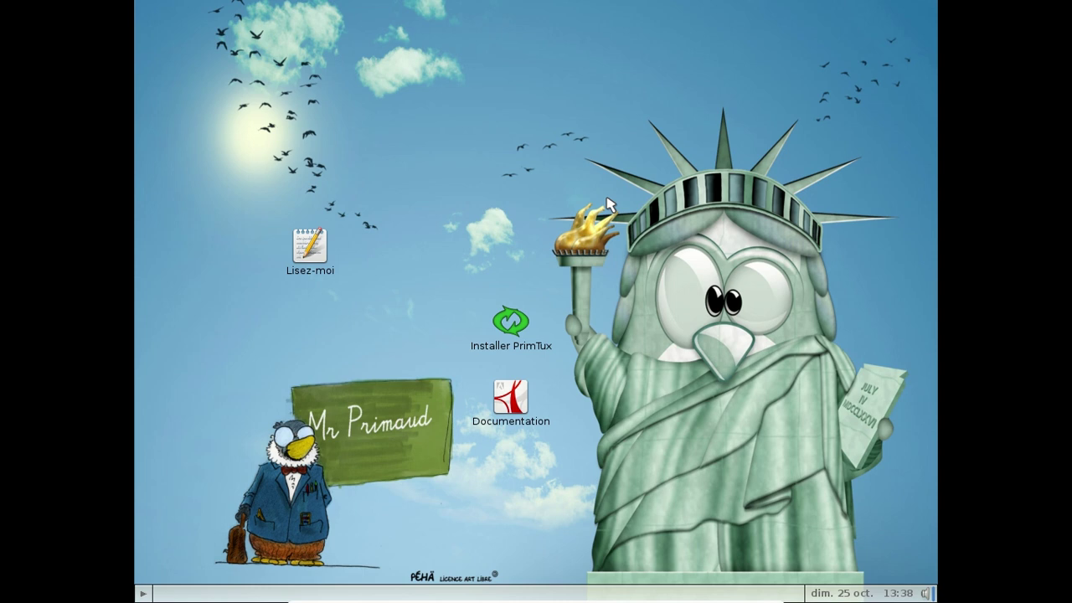
pyautogui.moveTo(141, 576)
pyautogui.moveTo(136, 137)
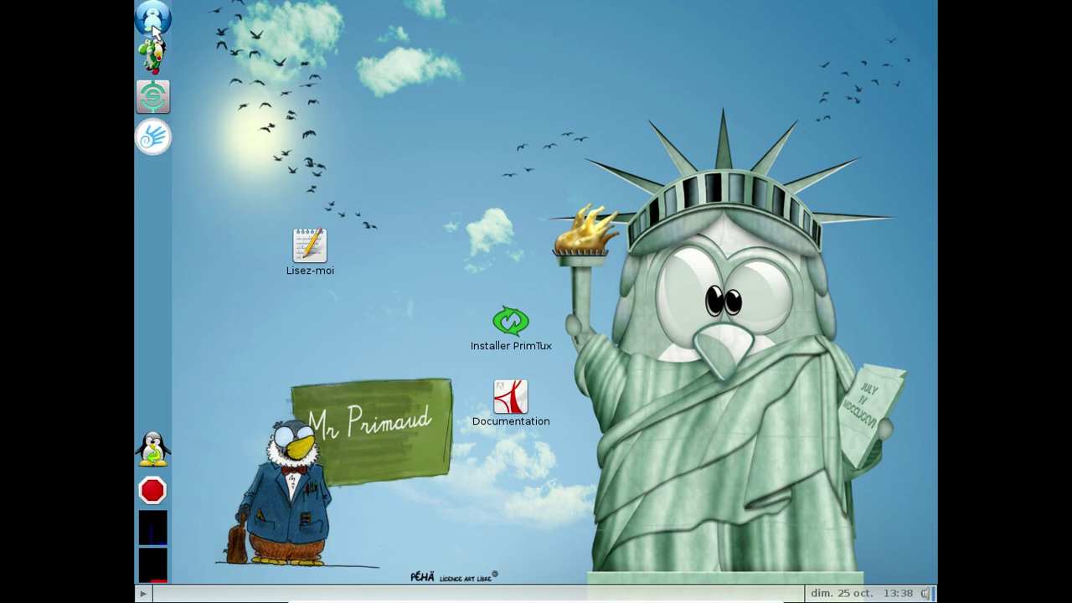
pyautogui.click(155, 25)
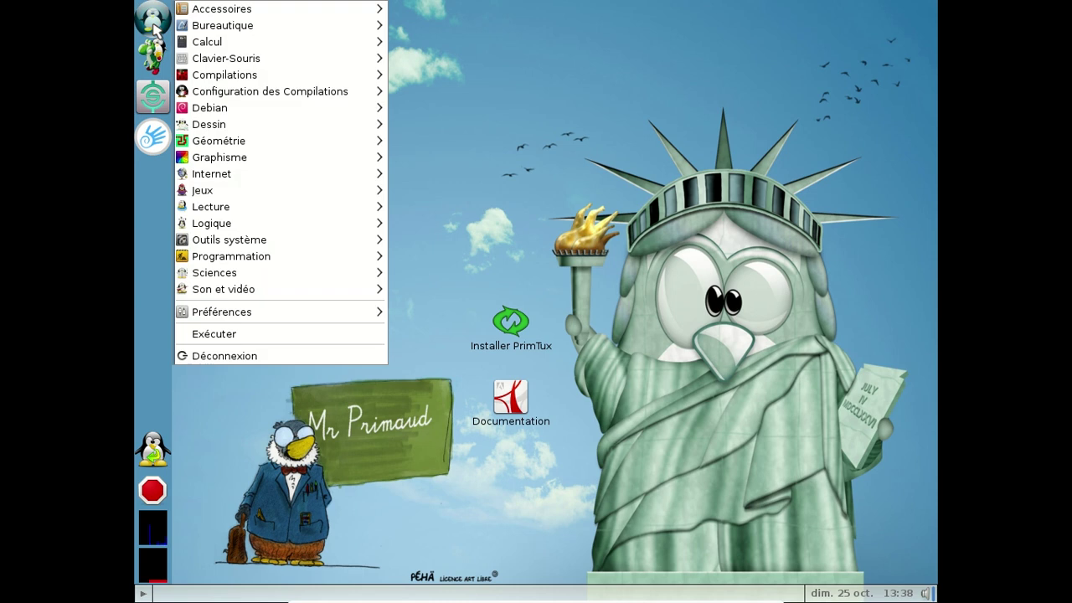
pyautogui.moveTo(263, 29)
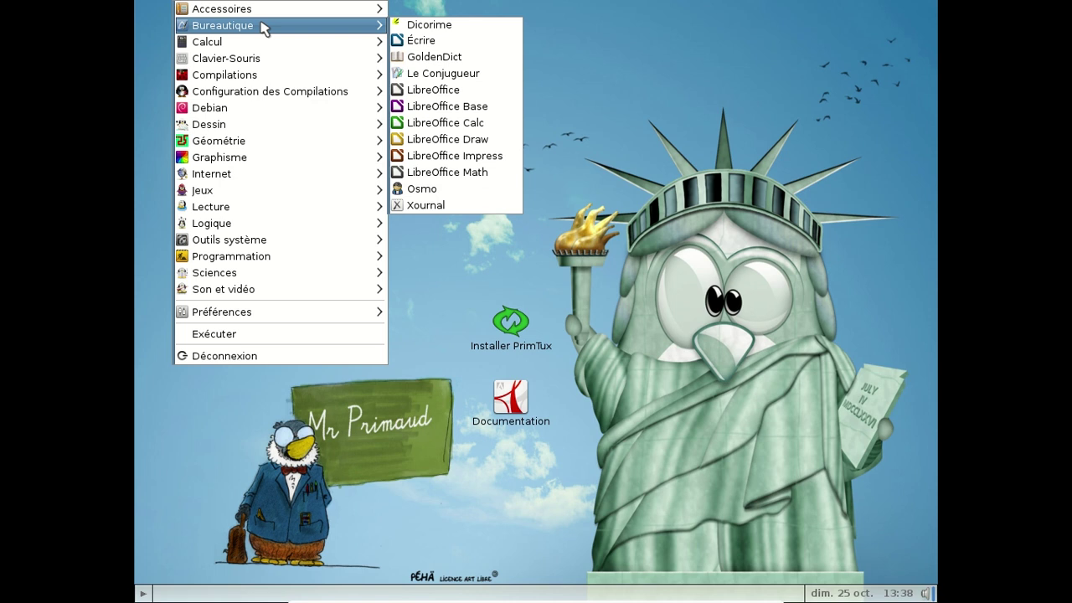
pyautogui.moveTo(268, 47)
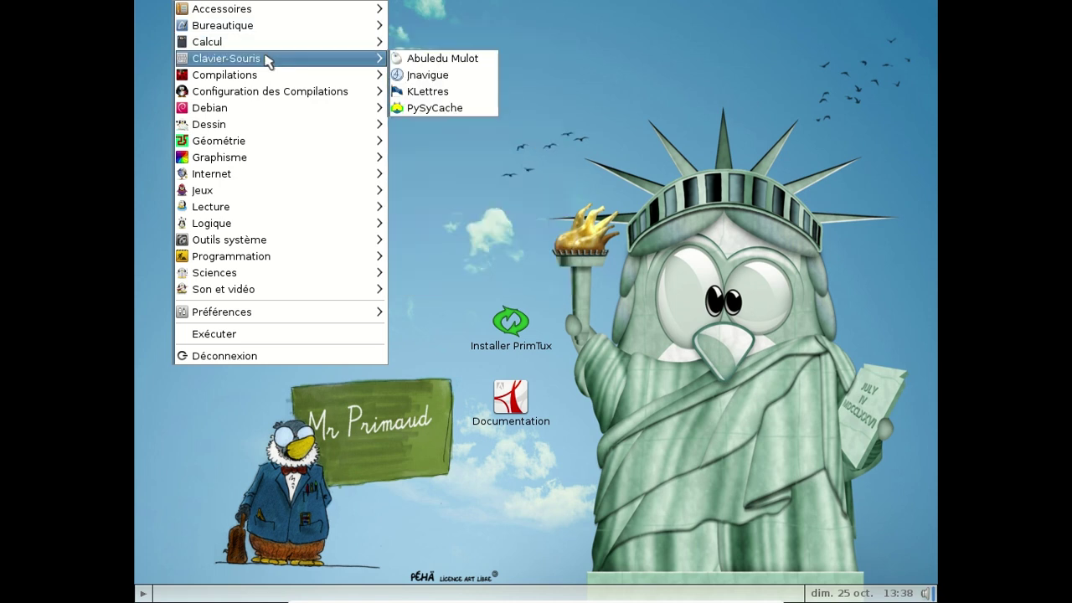
pyautogui.moveTo(268, 75)
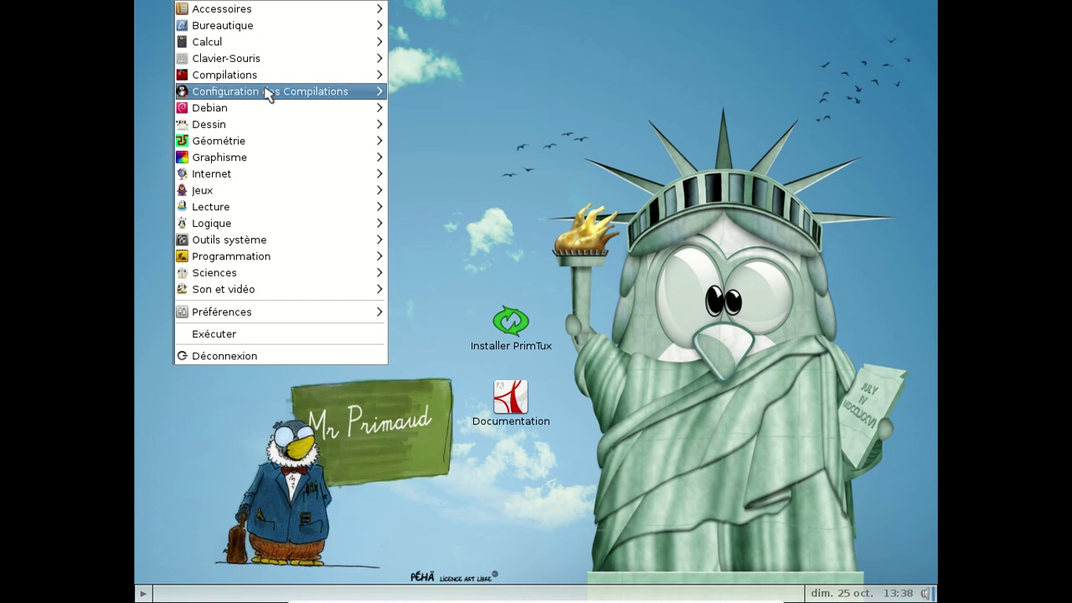
pyautogui.moveTo(268, 111)
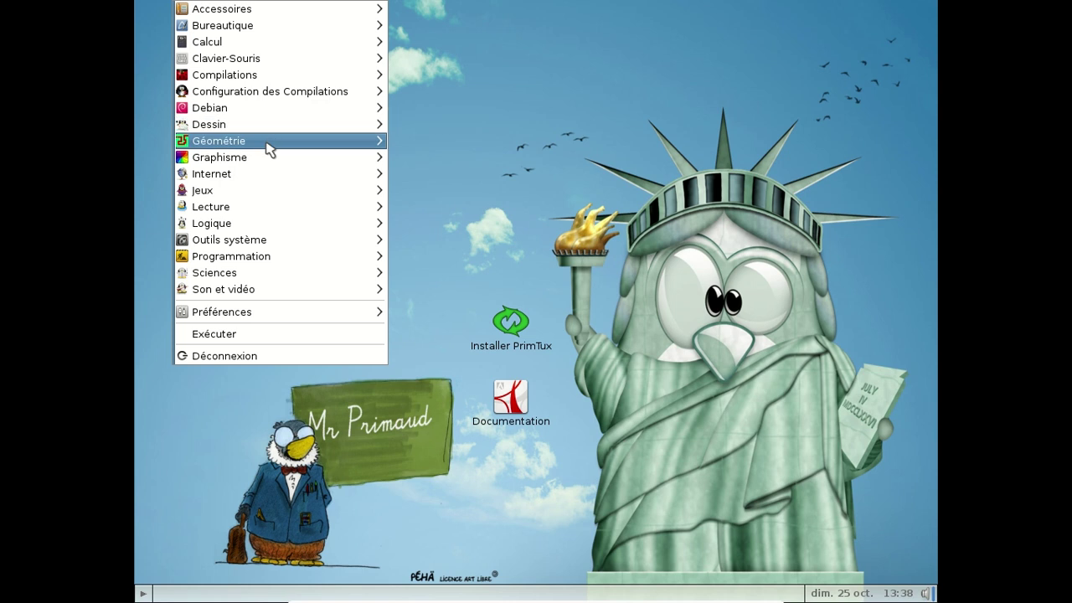
pyautogui.moveTo(269, 149)
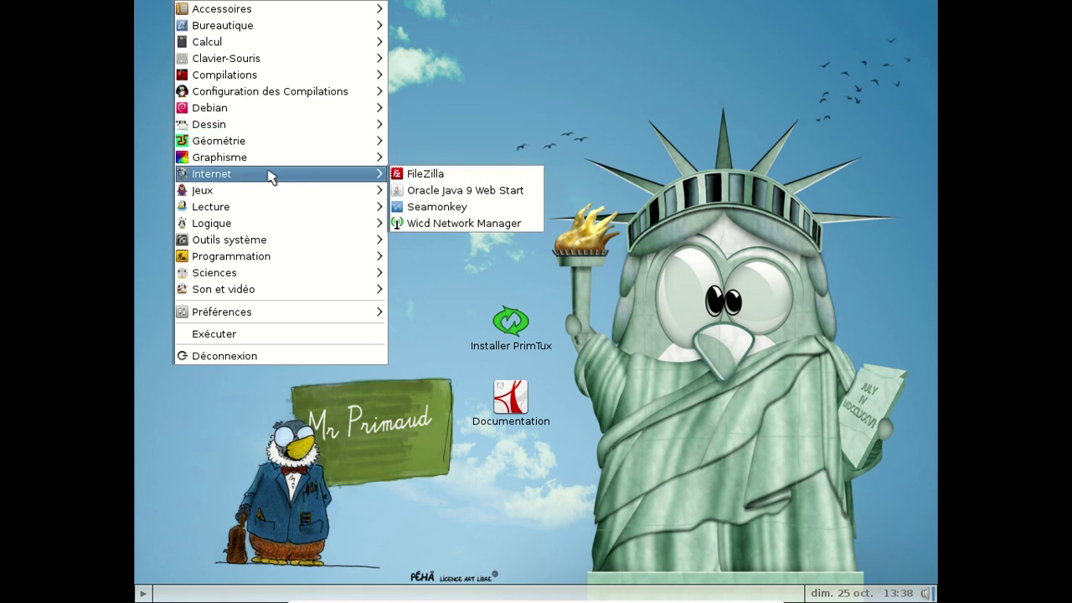
pyautogui.moveTo(269, 197)
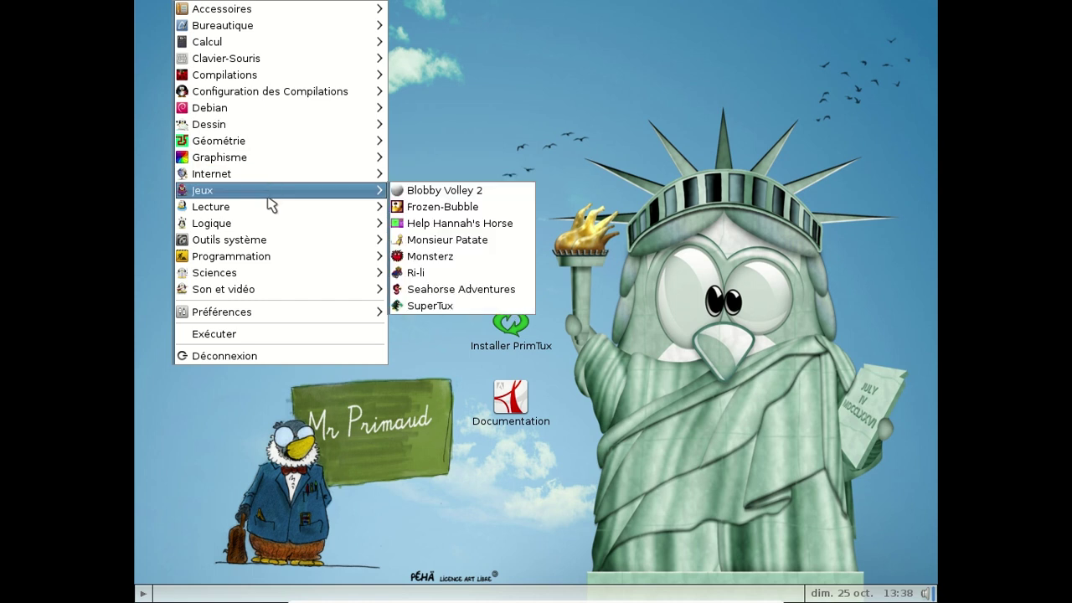
pyautogui.moveTo(266, 220)
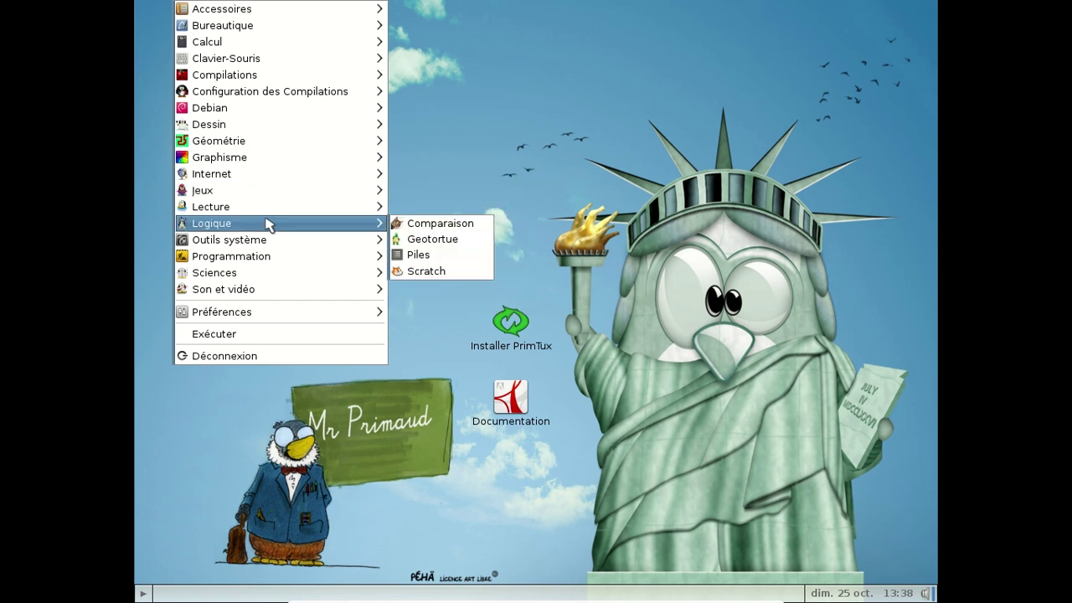
pyautogui.moveTo(265, 241)
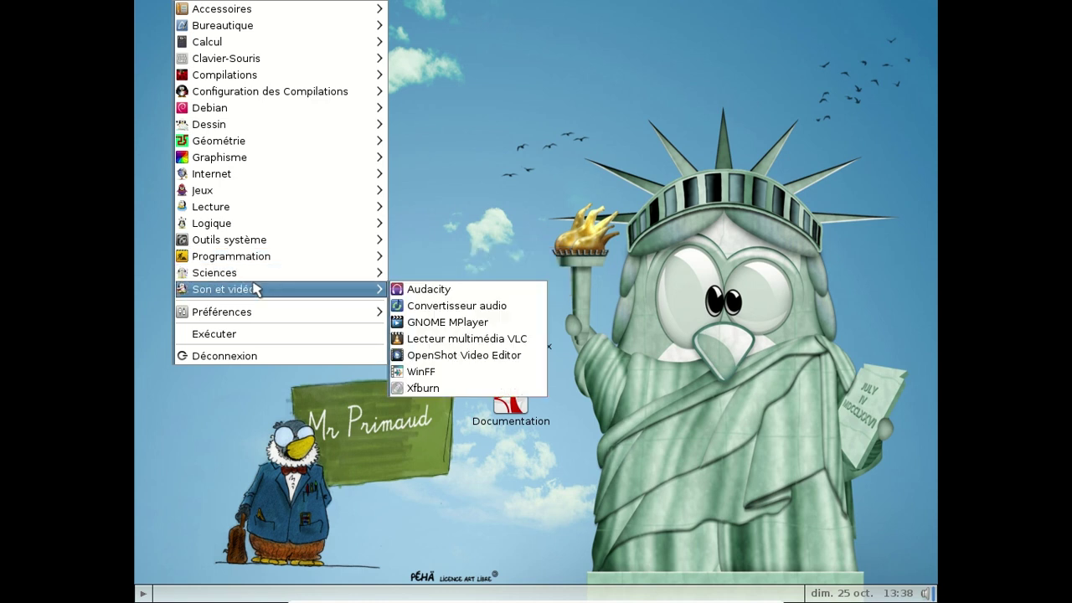
pyautogui.moveTo(256, 313)
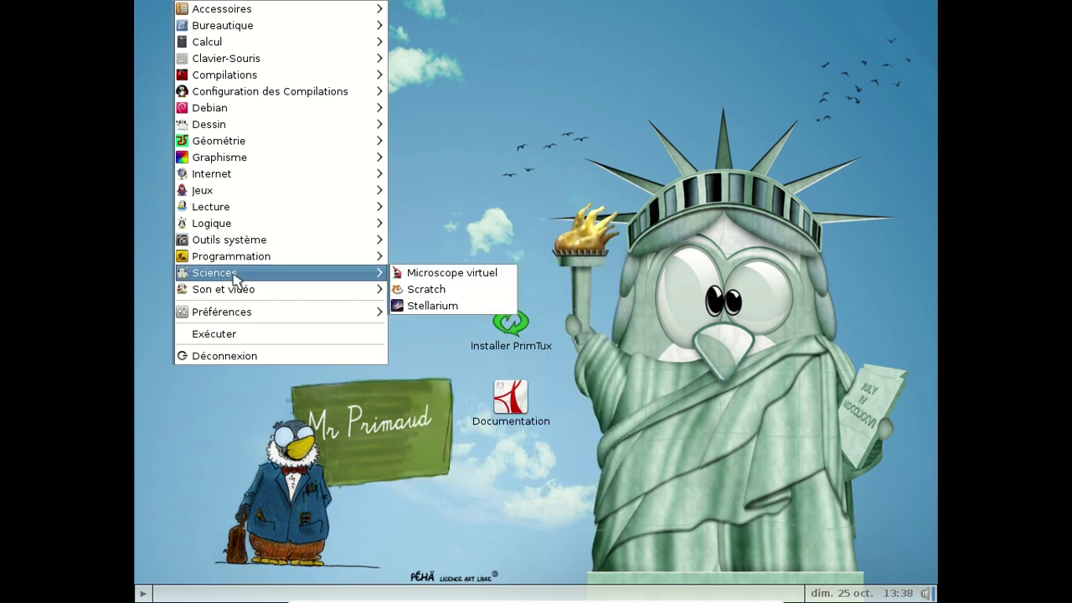
pyautogui.click(486, 144)
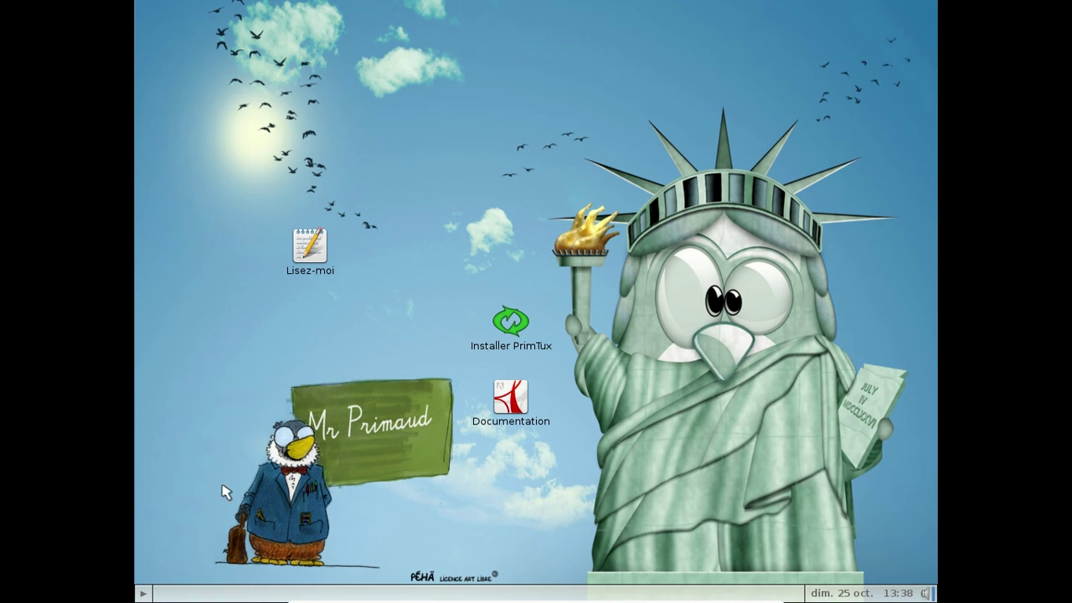
# Step: Launch Système > Configurer le filtrage from the start menu and authenticate with the administrator password
pyautogui.click(145, 595)
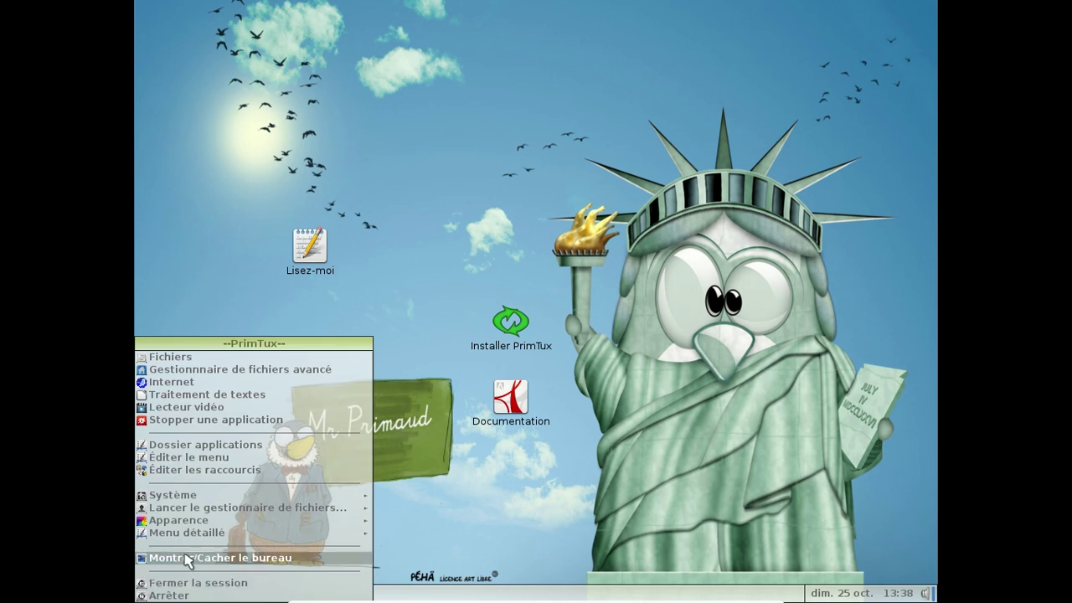
pyautogui.moveTo(208, 496)
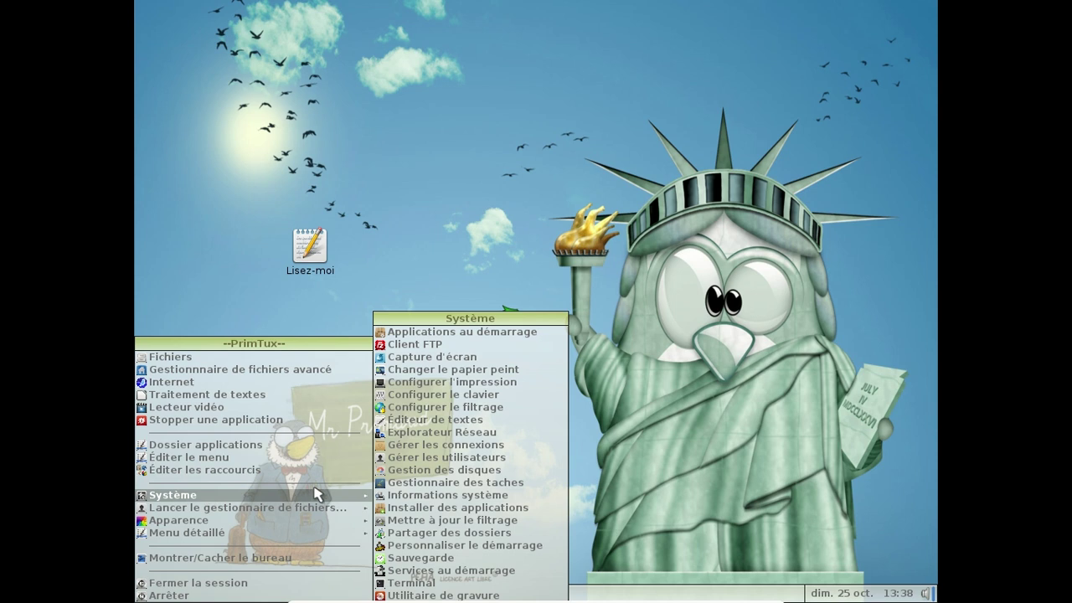
pyautogui.click(447, 408)
pyautogui.write('*****')
pyautogui.press('Return')
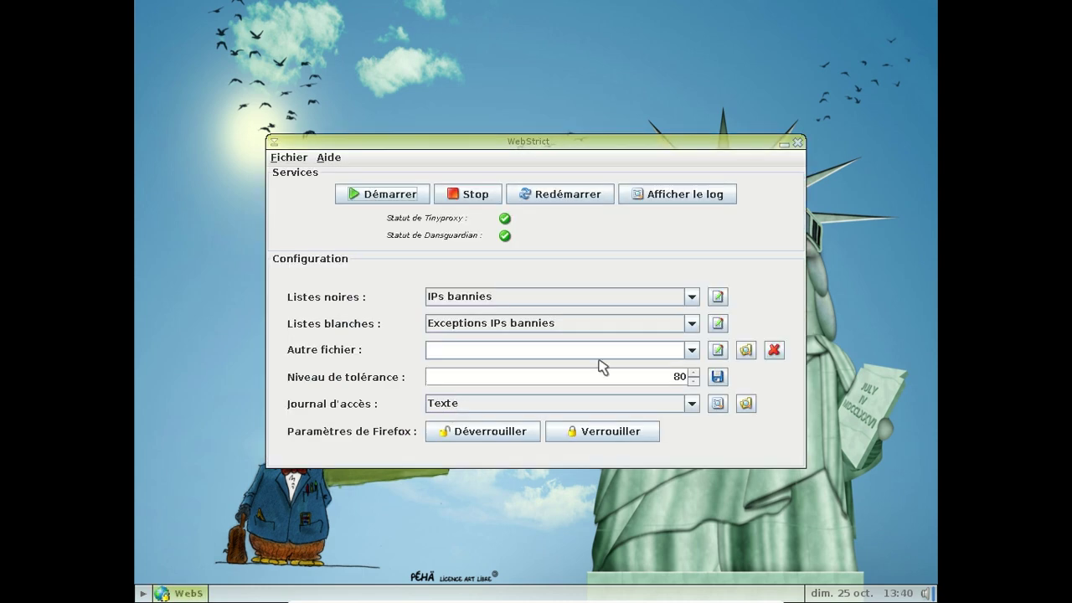
# Step: Switch the blacklist to Sites bannis, glance at the whitelists, then restore IPs bannies
pyautogui.click(687, 298)
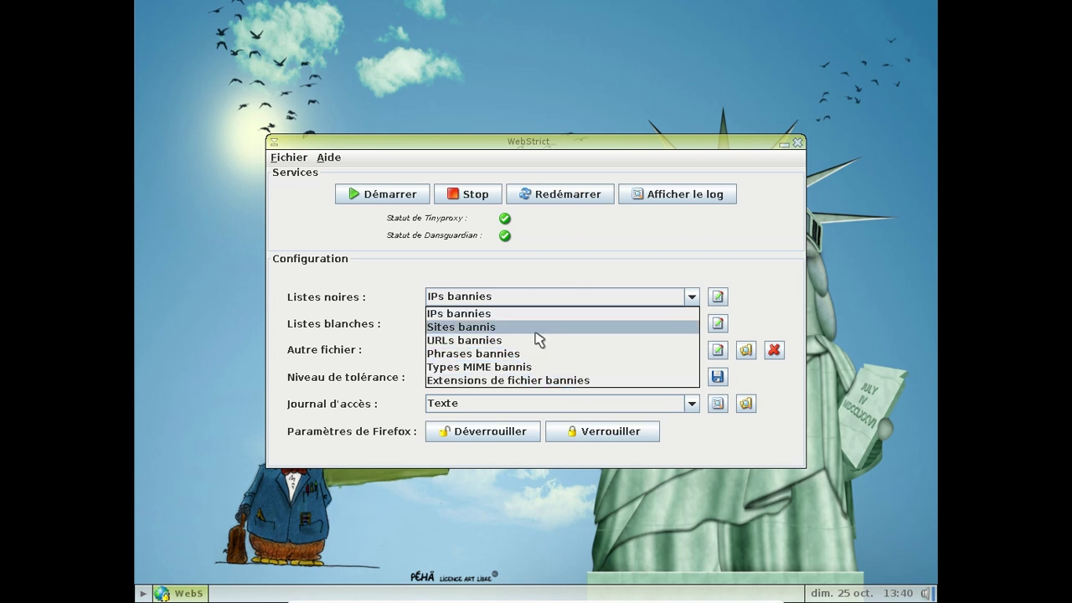
pyautogui.click(536, 332)
pyautogui.click(692, 325)
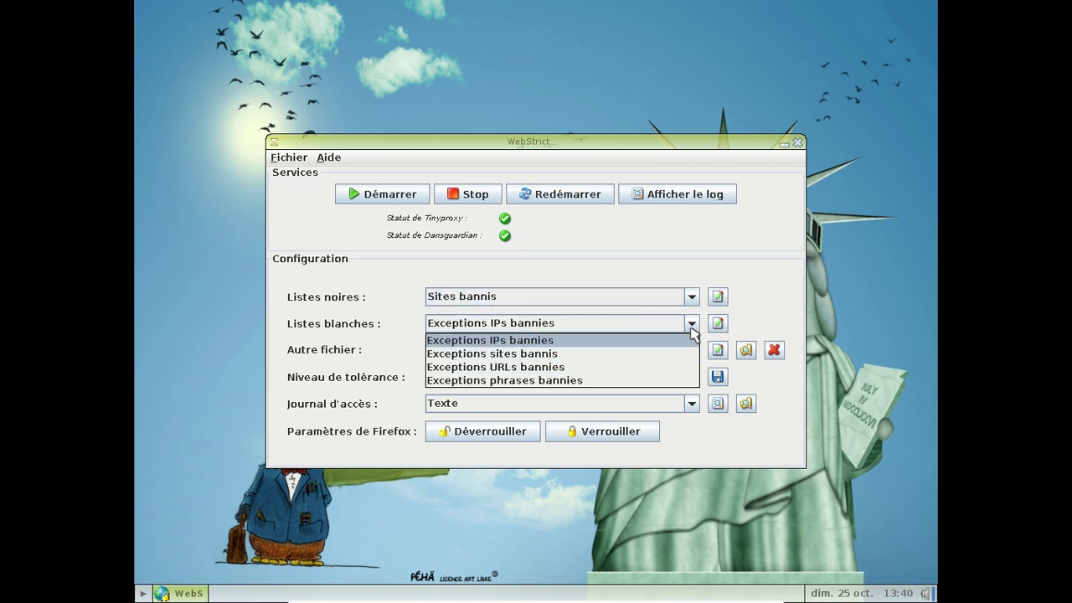
pyautogui.click(692, 325)
pyautogui.click(692, 296)
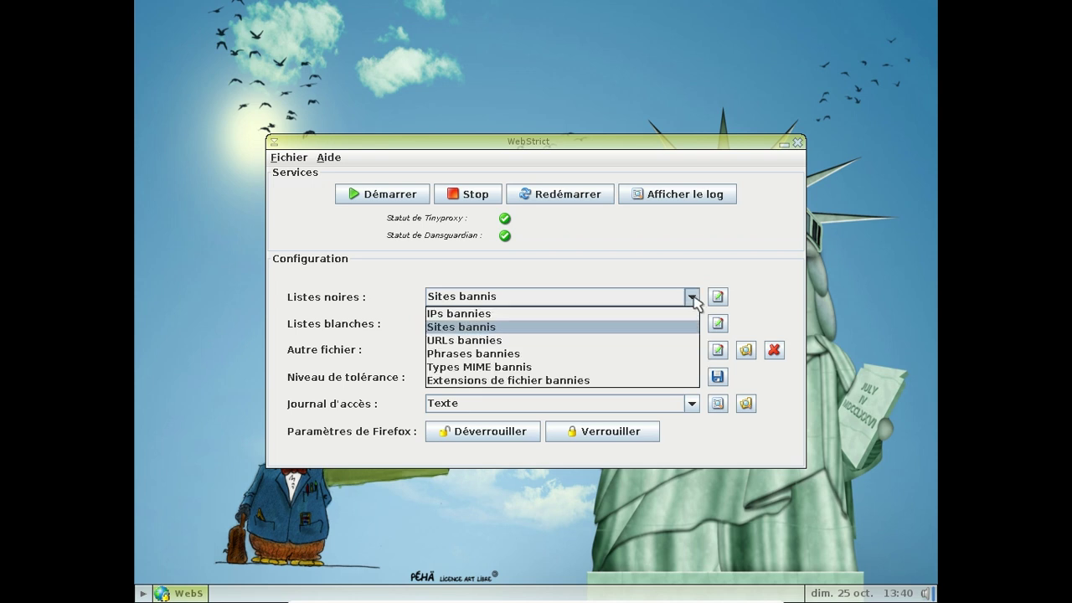
pyautogui.click(621, 313)
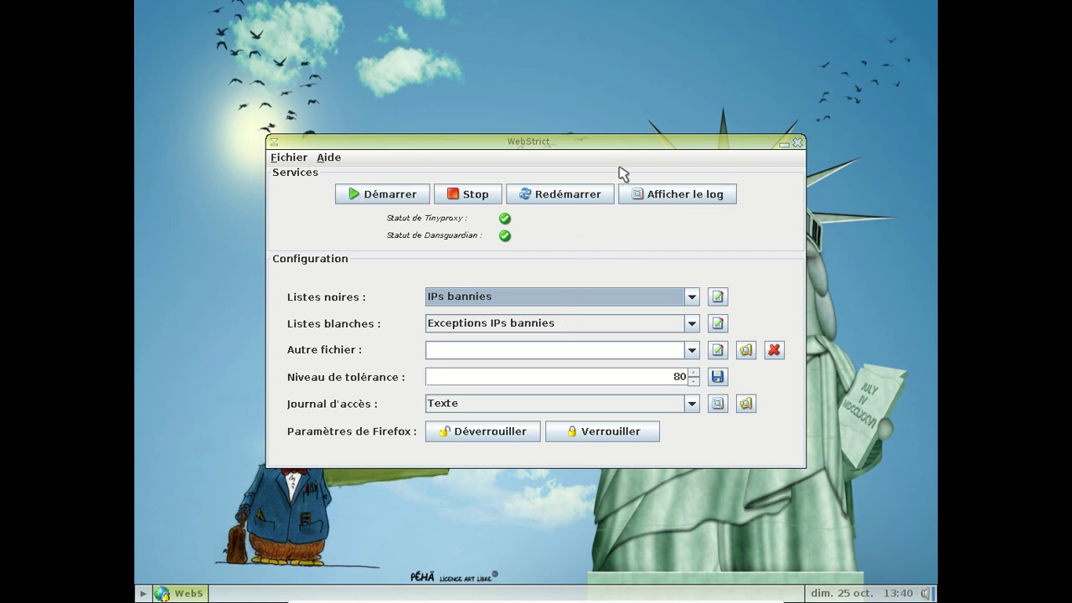
# Step: View the About WebStrict information, then close it and the WebStrict window
pyautogui.click(323, 158)
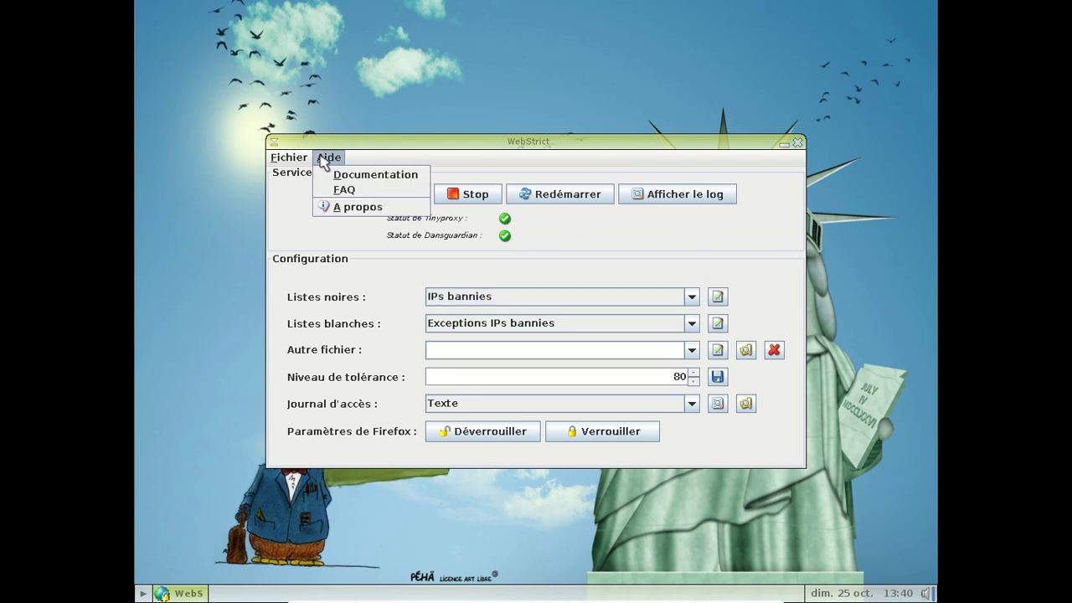
pyautogui.click(357, 213)
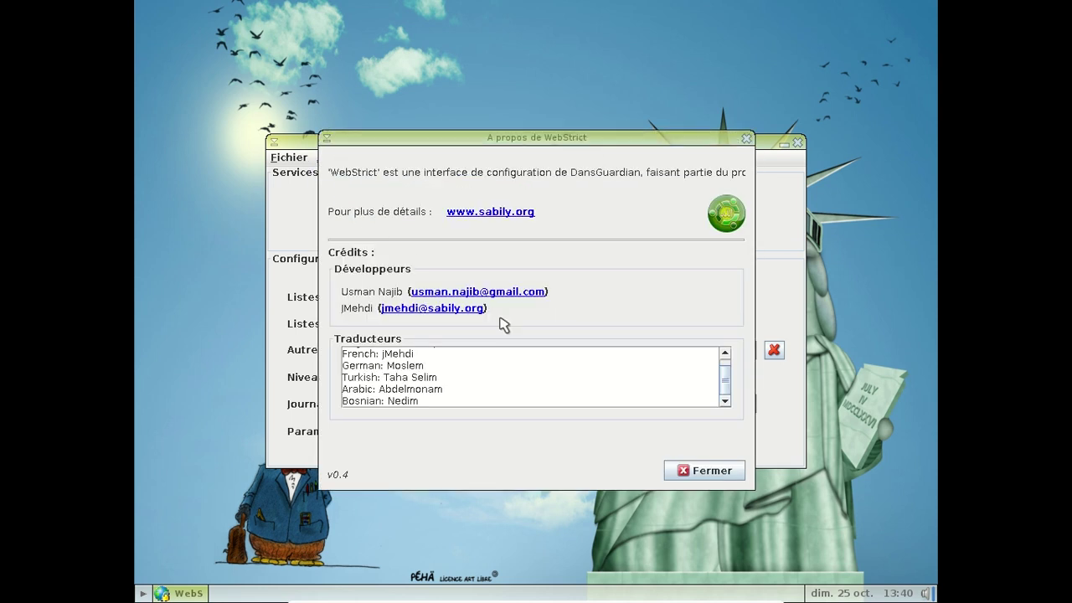
pyautogui.click(710, 471)
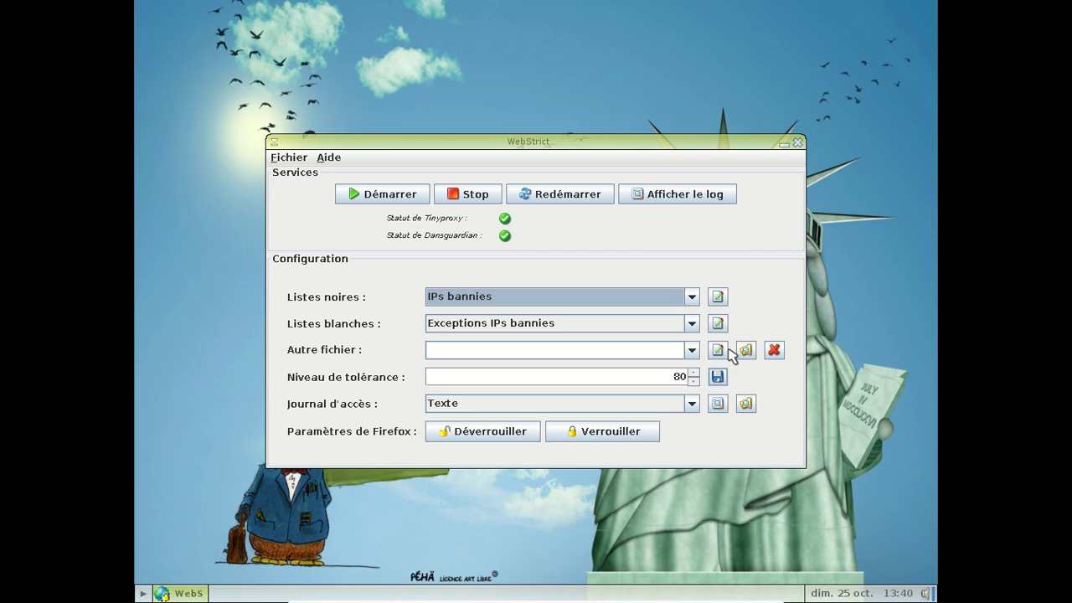
pyautogui.click(799, 143)
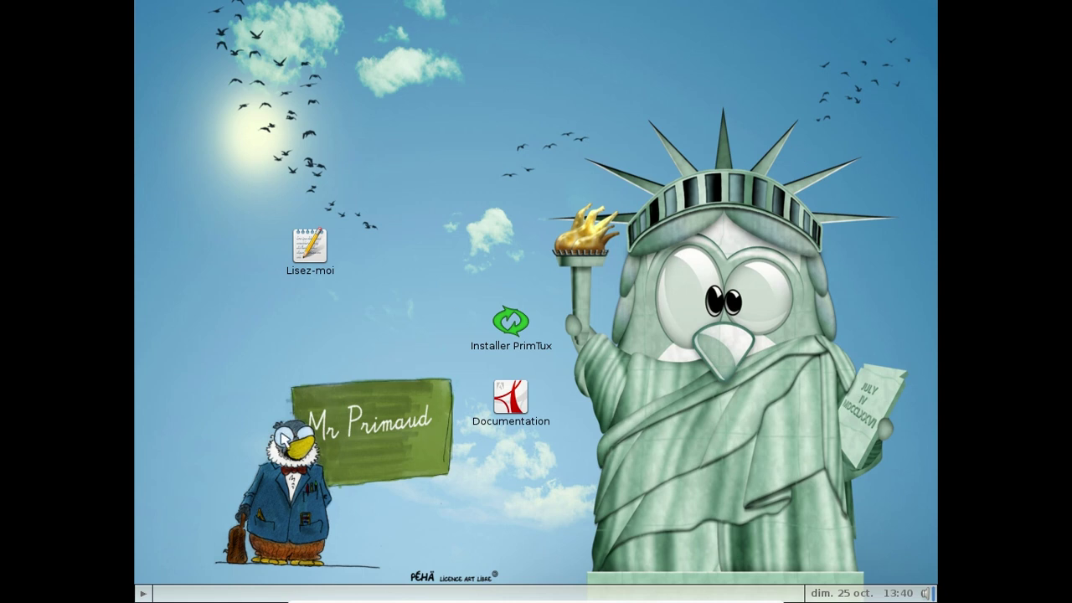
pyautogui.click(144, 594)
pyautogui.click(522, 223)
pyautogui.moveTo(161, 96)
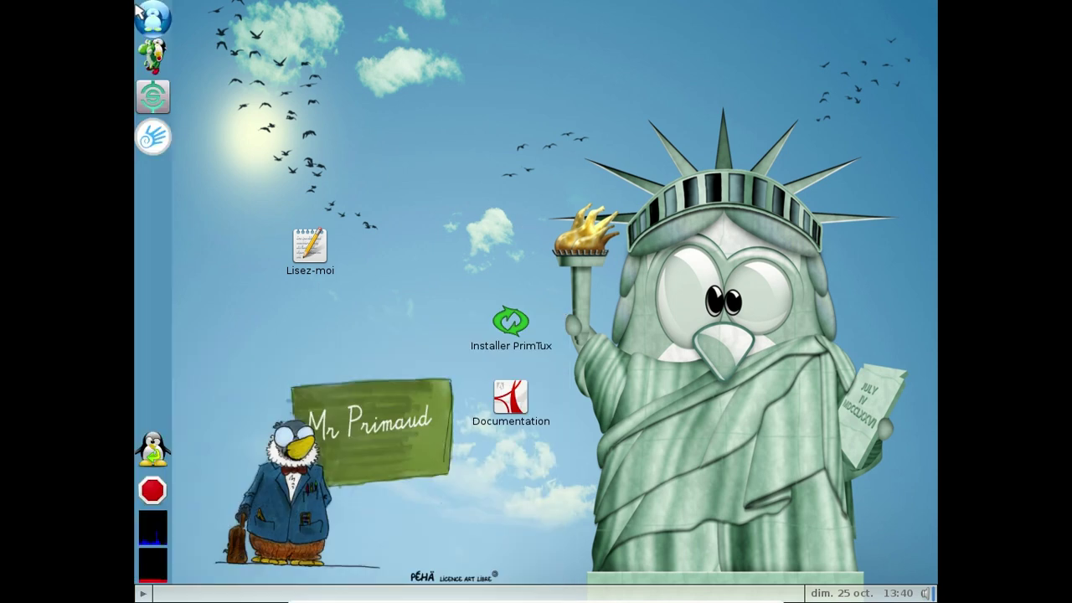
pyautogui.click(167, 134)
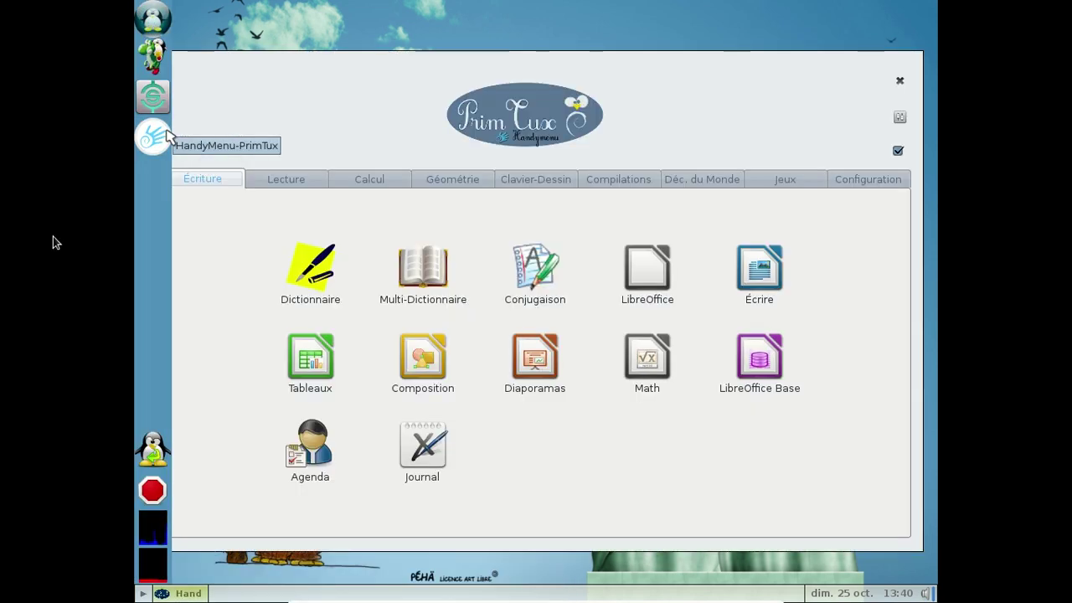
pyautogui.click(899, 183)
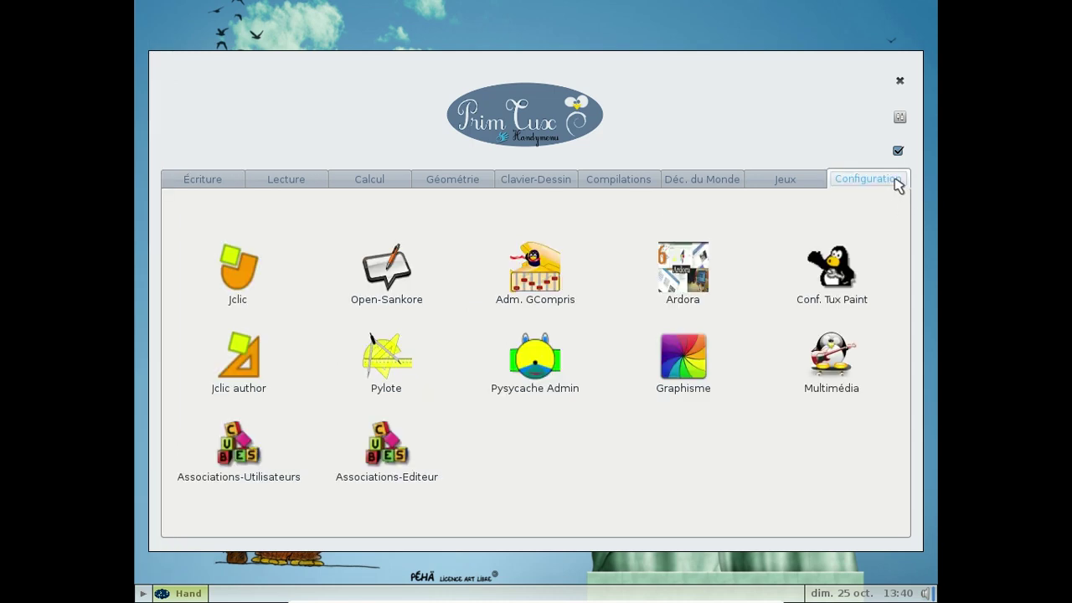
pyautogui.click(810, 187)
pyautogui.click(693, 189)
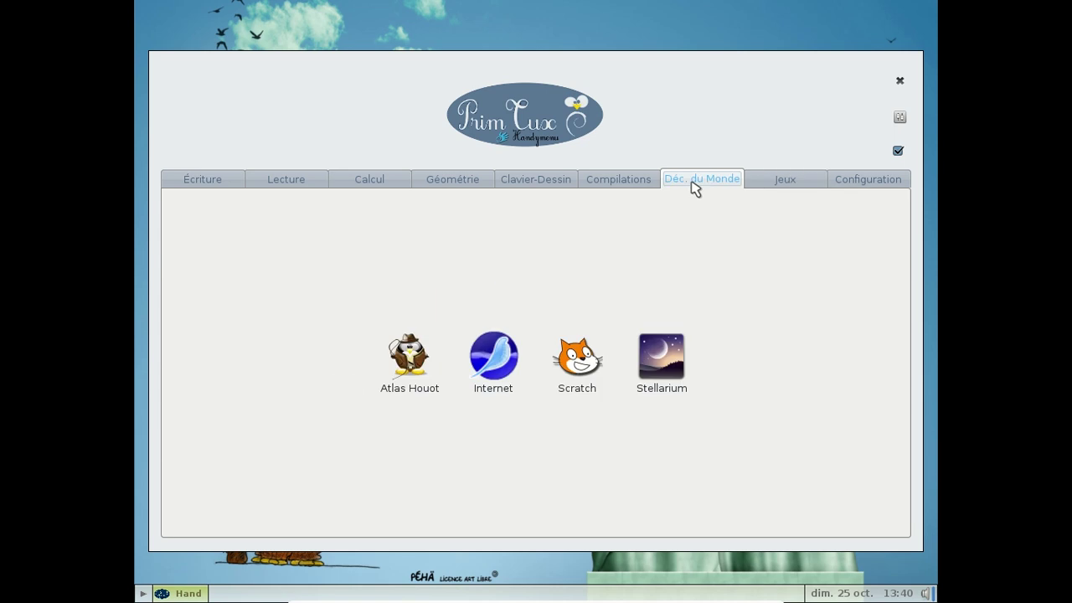
pyautogui.click(621, 182)
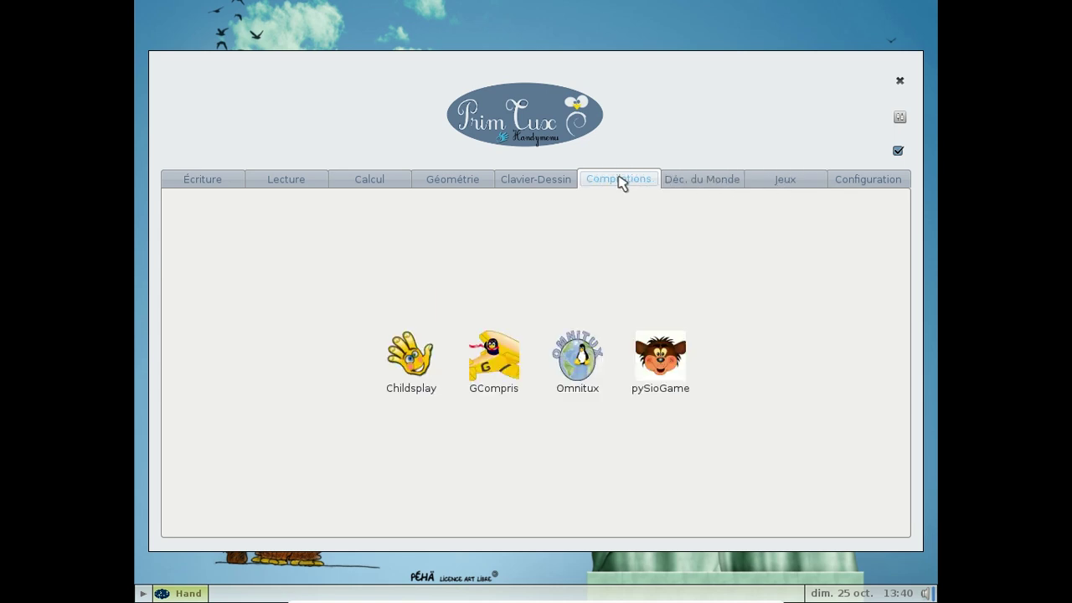
pyautogui.click(558, 184)
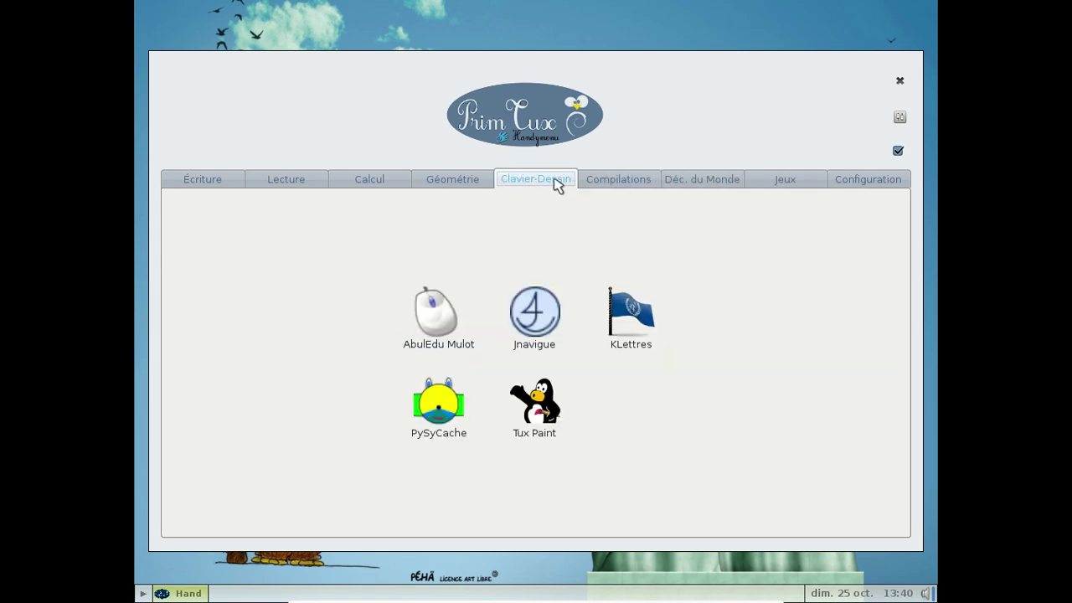
pyautogui.click(471, 183)
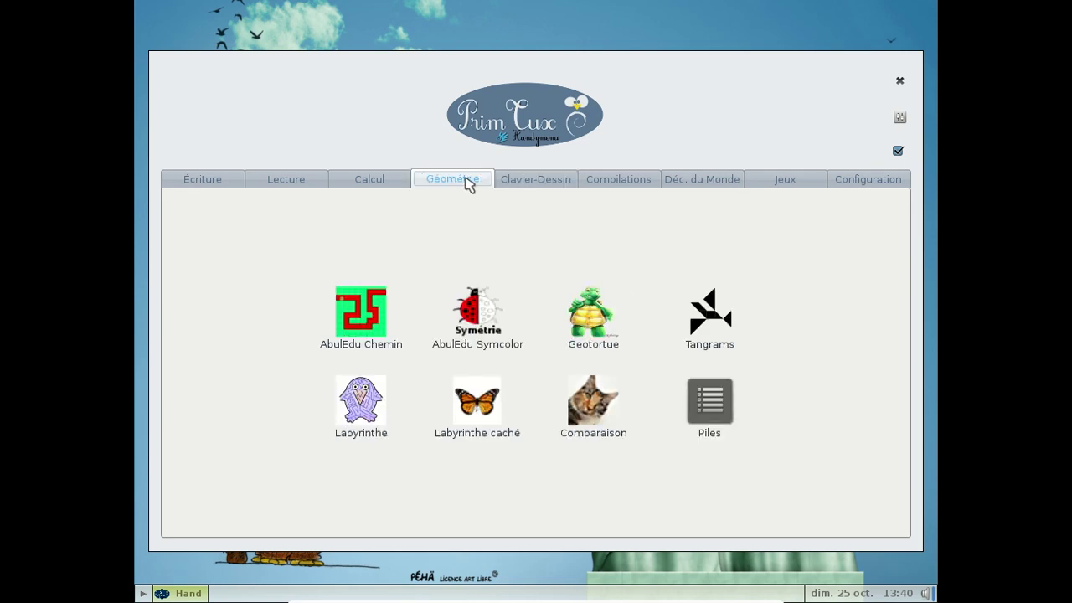
pyautogui.click(378, 185)
pyautogui.click(284, 185)
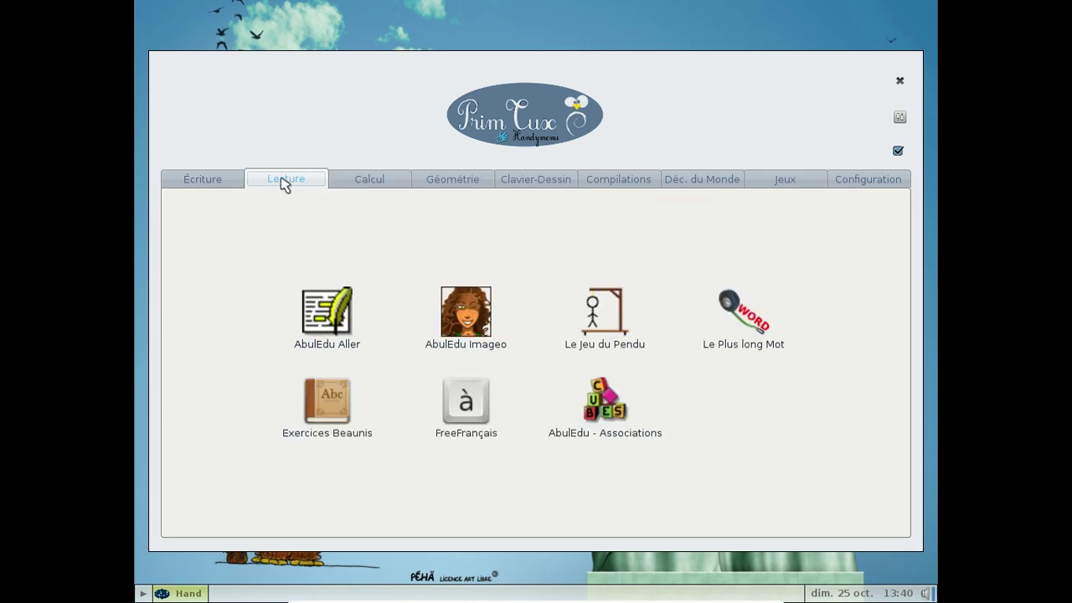
pyautogui.click(201, 182)
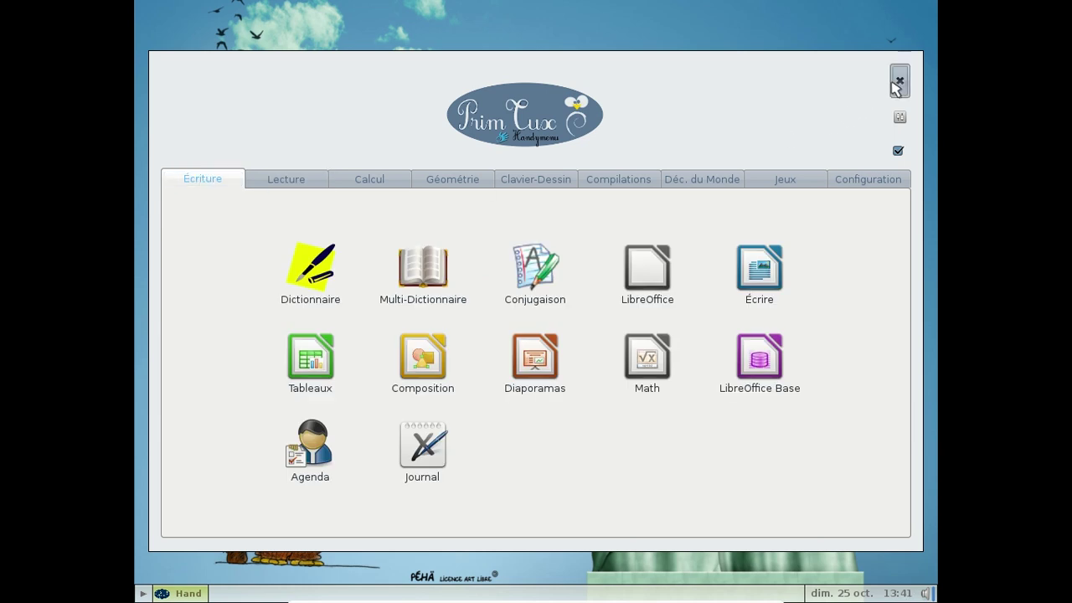
pyautogui.click(900, 80)
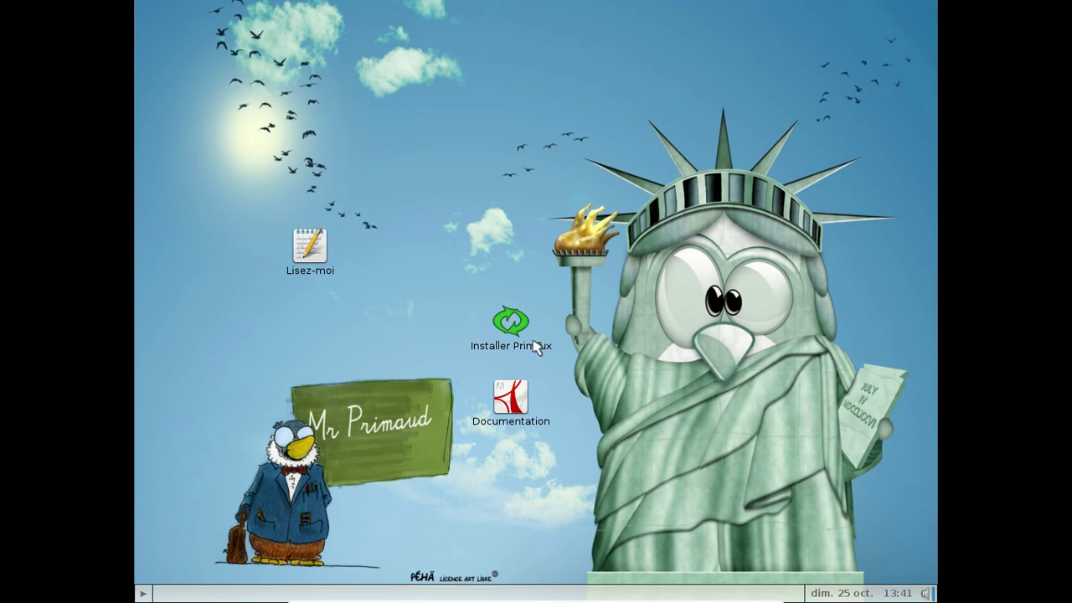
# Step: Open and dismiss the PrimTux application menu, then reveal the left dock
pyautogui.click(143, 594)
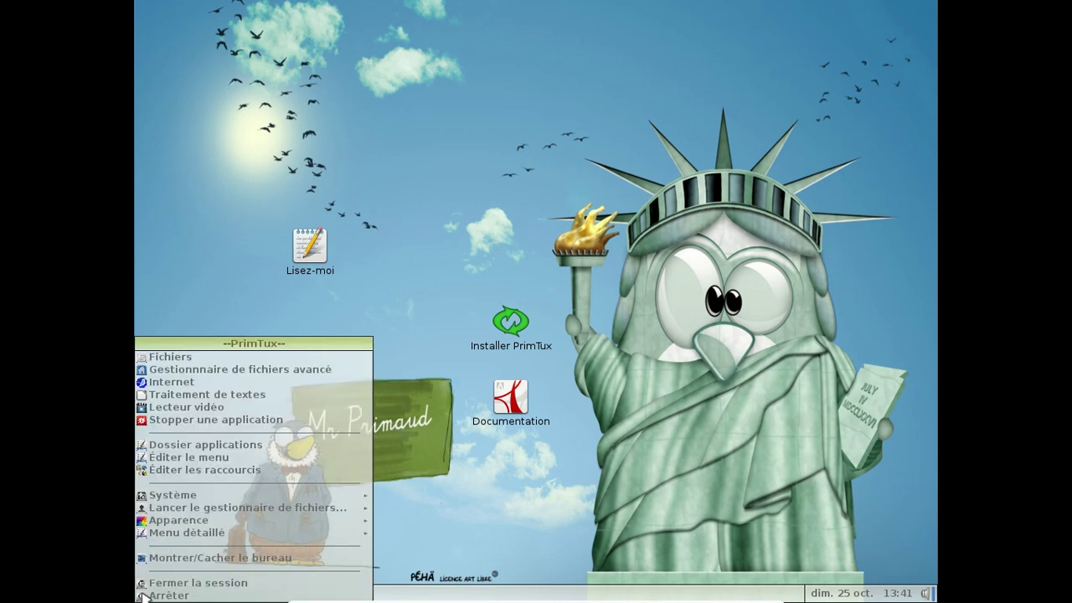
pyautogui.click(239, 310)
pyautogui.moveTo(135, 81)
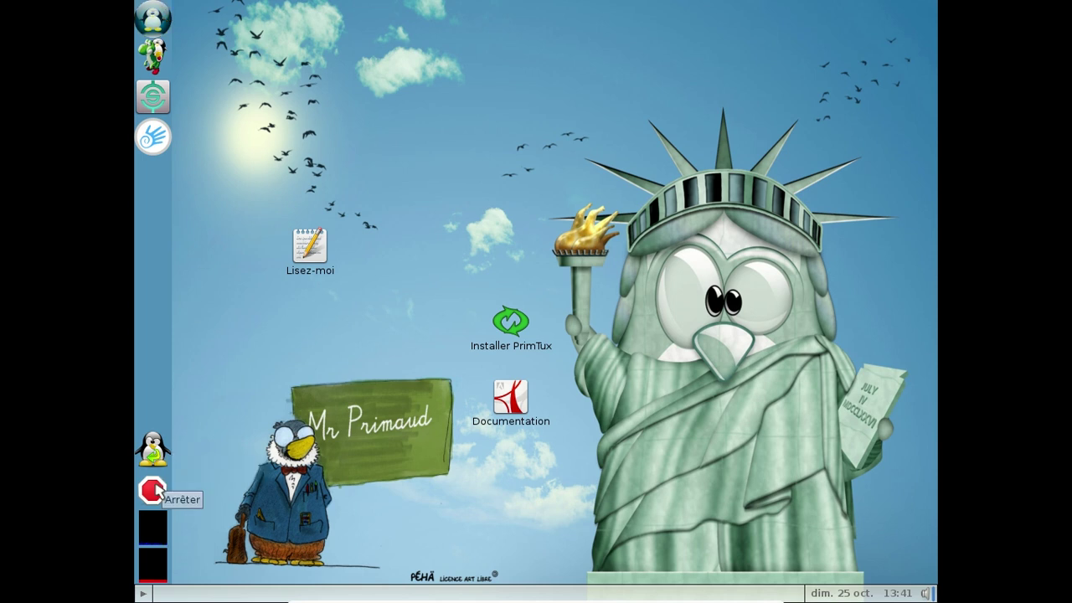
# Step: Confirm Fermer la session with OUI, then log in to the mini (3–5 ans) session
pyautogui.click(157, 468)
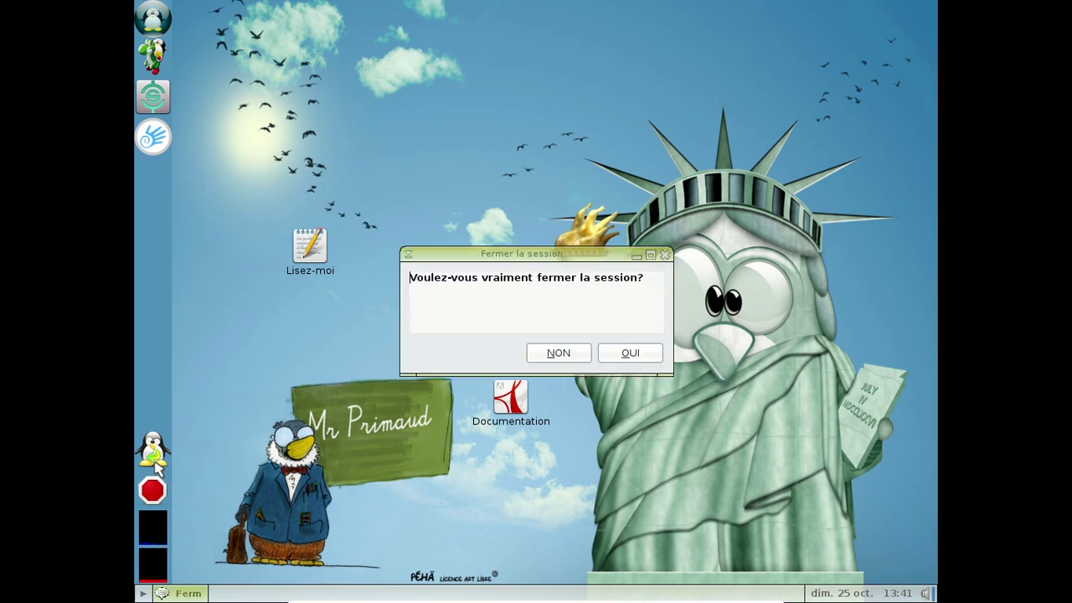
pyautogui.click(620, 356)
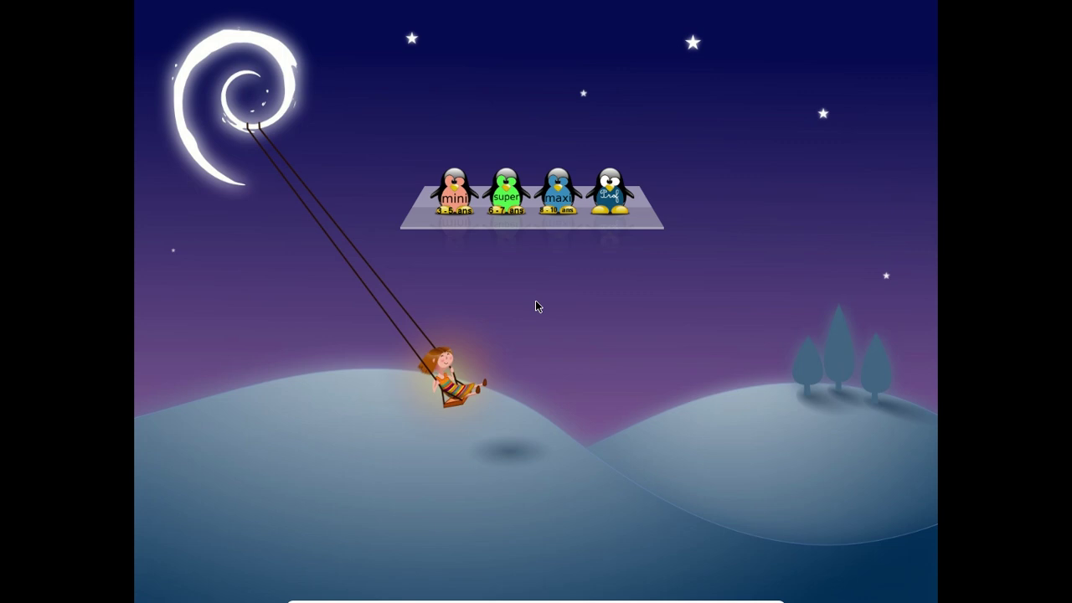
pyautogui.click(445, 197)
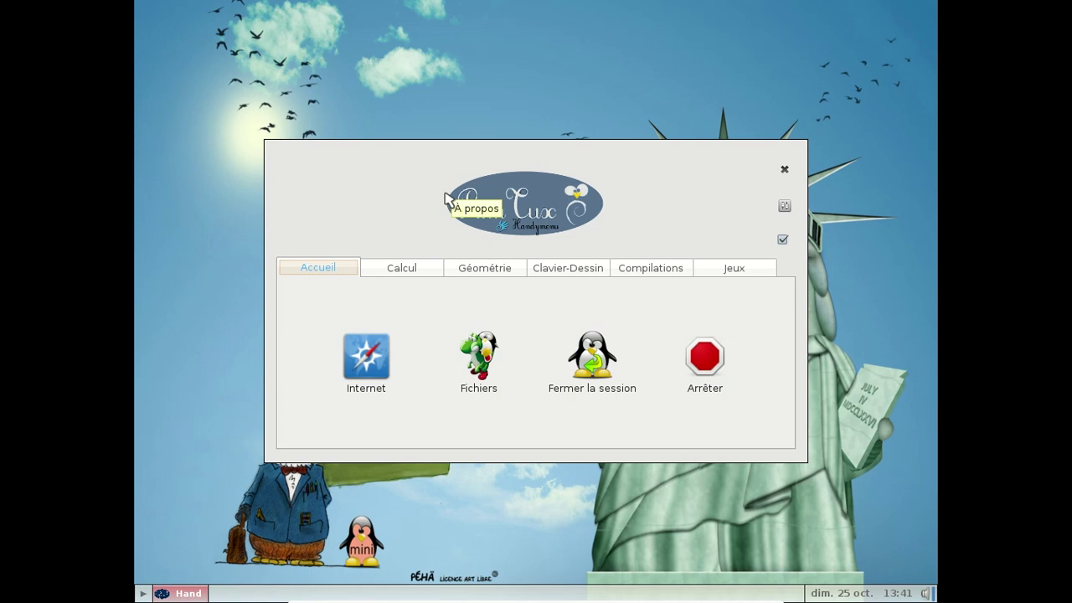
pyautogui.click(386, 272)
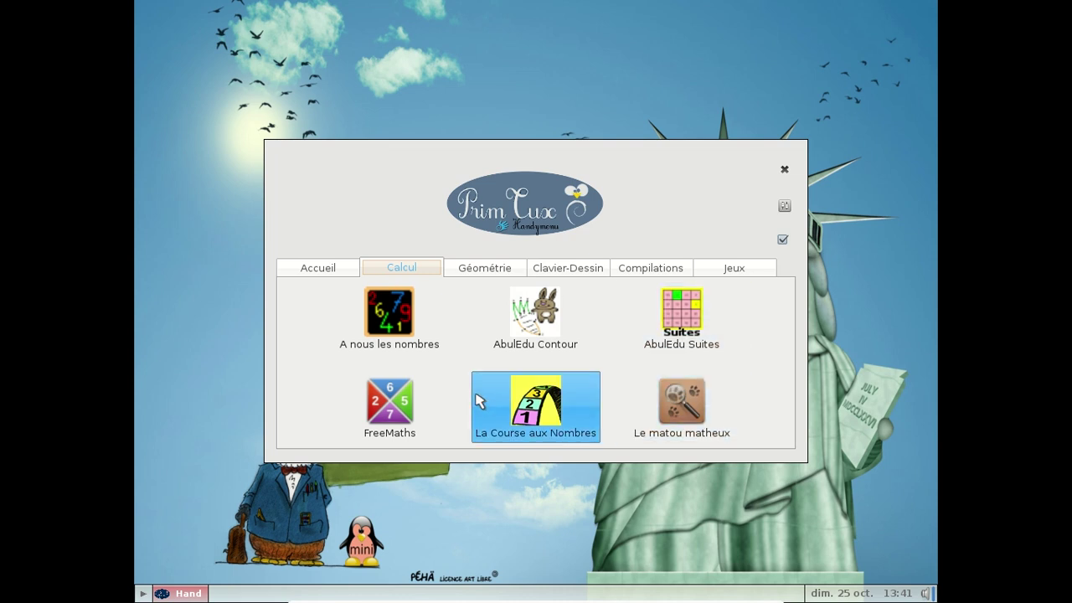
pyautogui.click(474, 271)
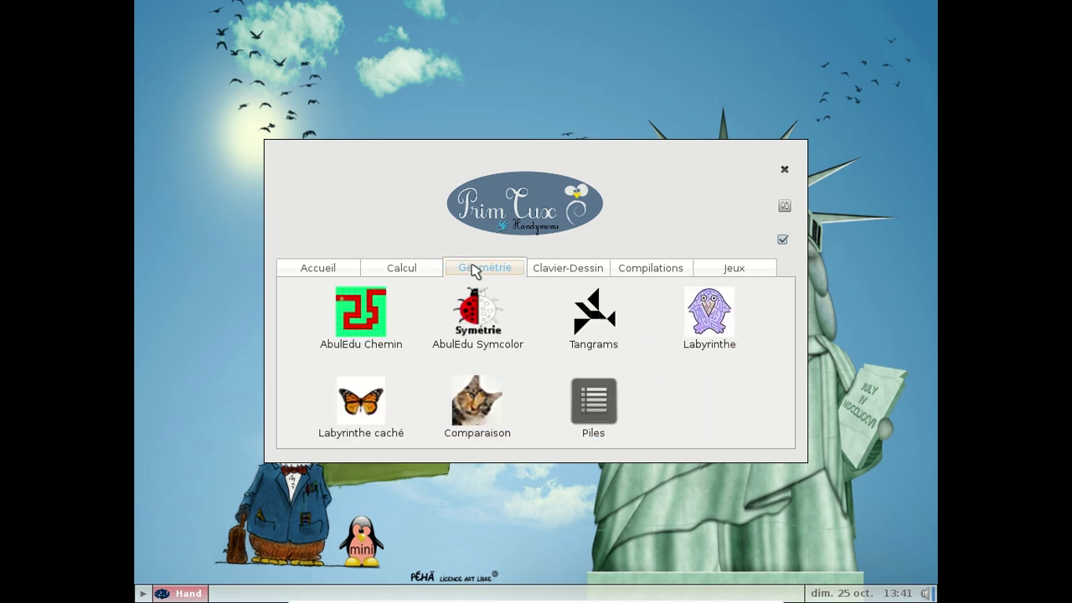
pyautogui.click(569, 273)
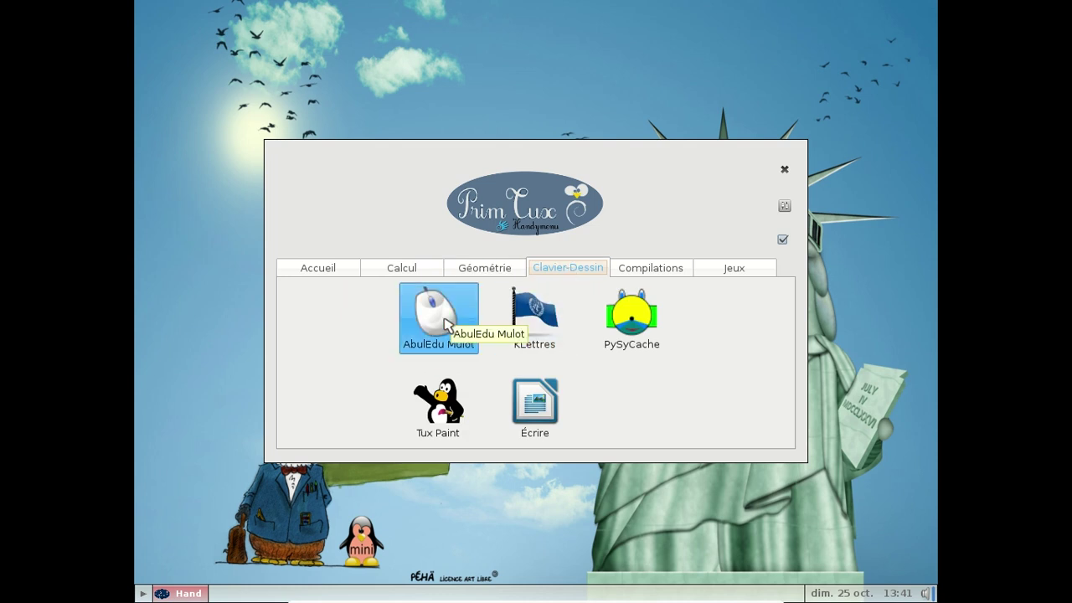
pyautogui.click(654, 277)
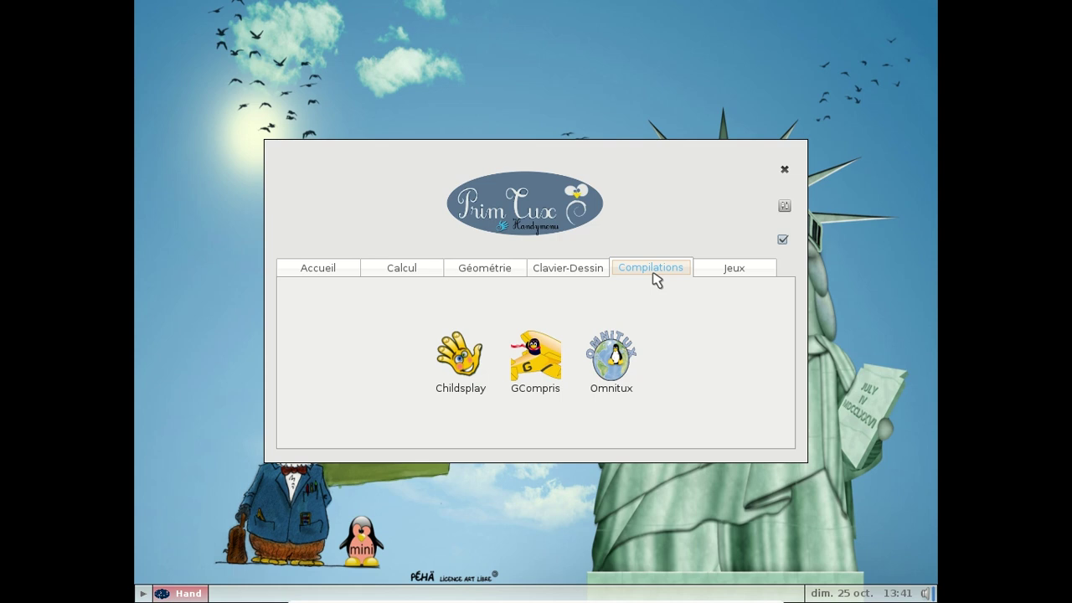
pyautogui.click(717, 274)
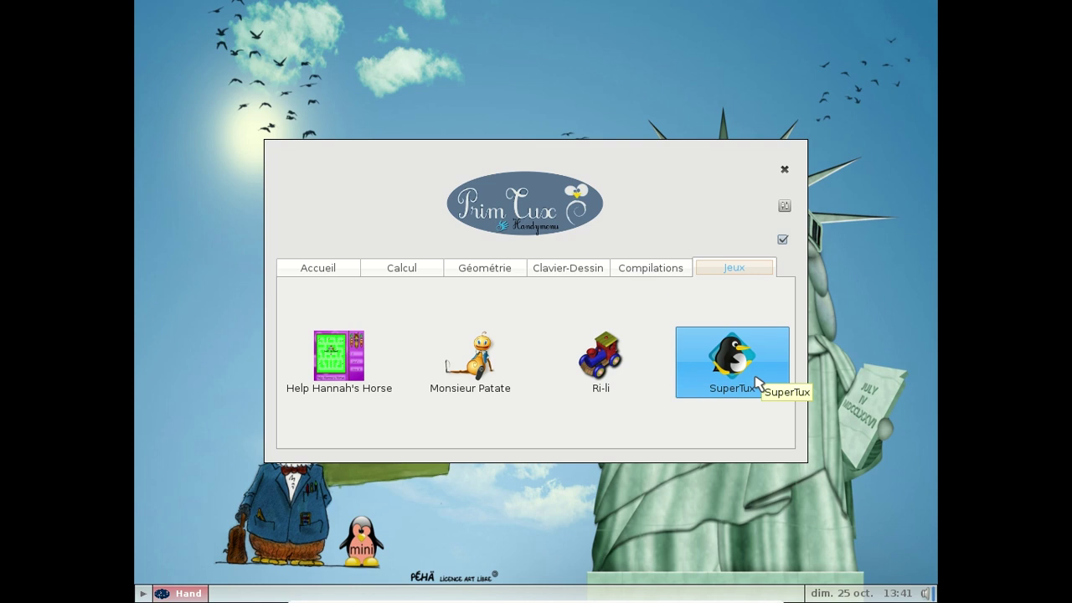
pyautogui.click(342, 277)
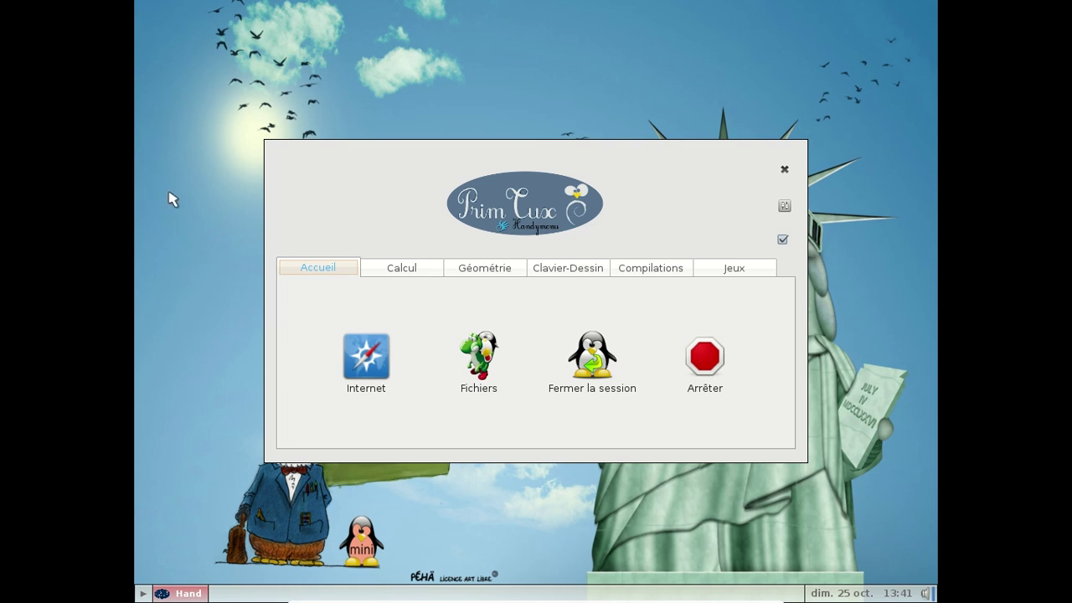
# Step: Launch Internet, close the ad popup, and open Embouteillages en GS under Découverte du monde
pyautogui.click(378, 356)
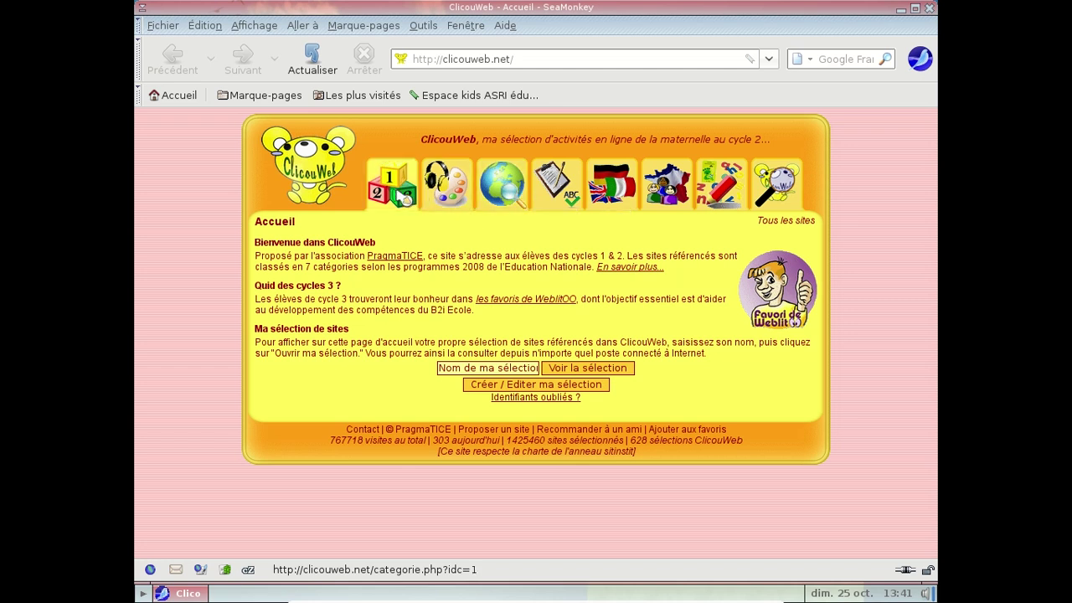
pyautogui.click(405, 195)
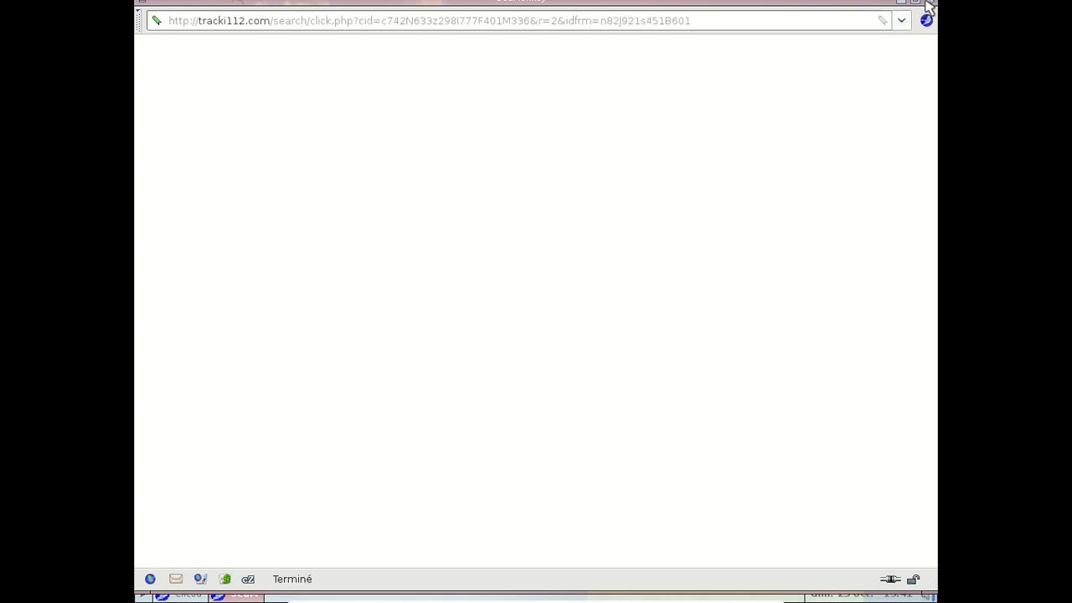
pyautogui.click(928, 5)
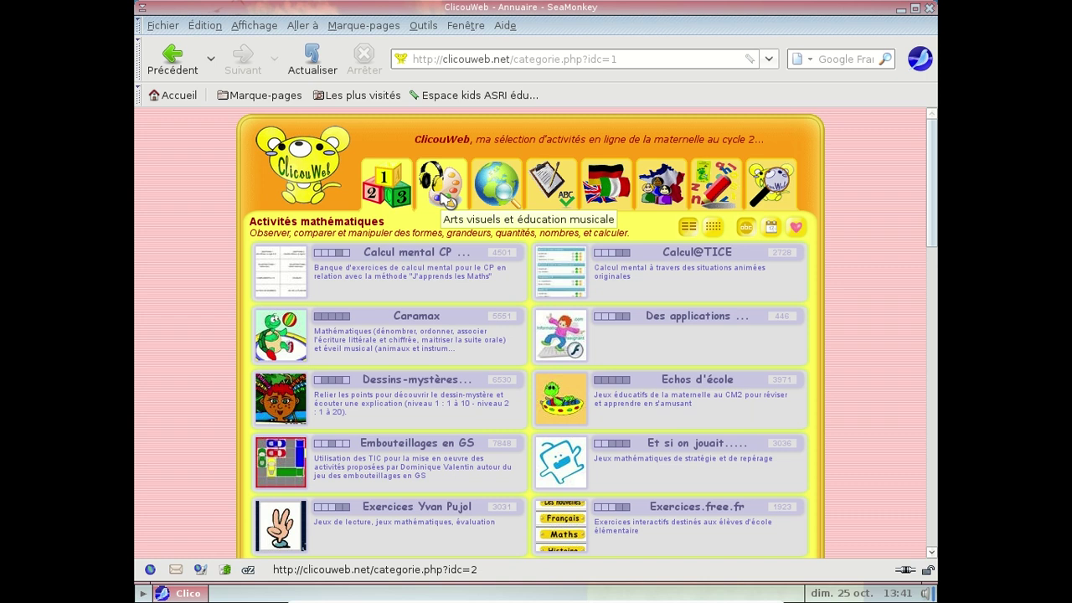
pyautogui.click(449, 201)
pyautogui.click(507, 203)
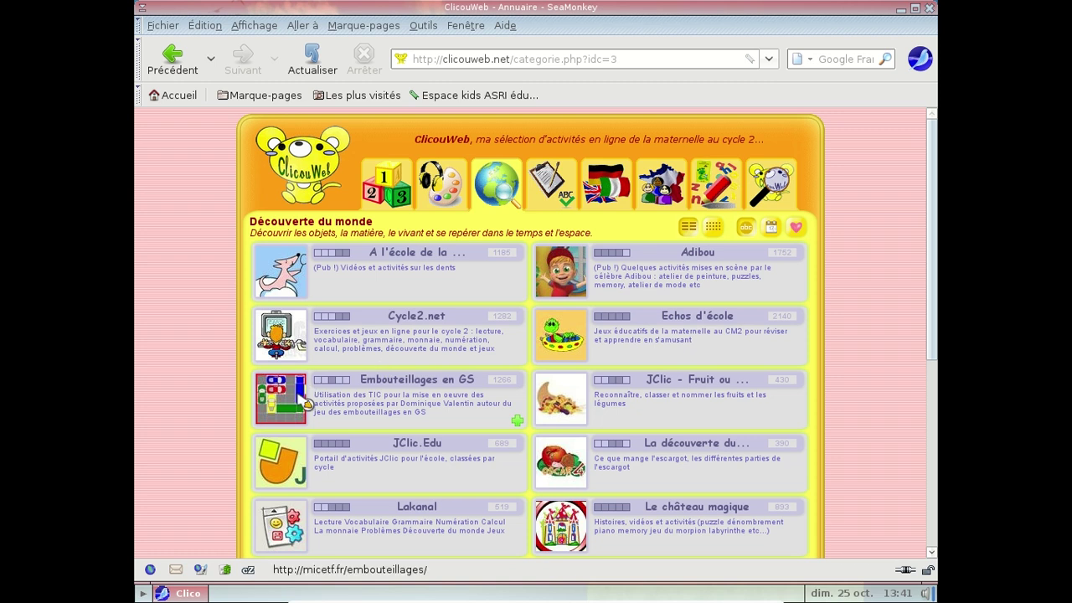
pyautogui.click(397, 384)
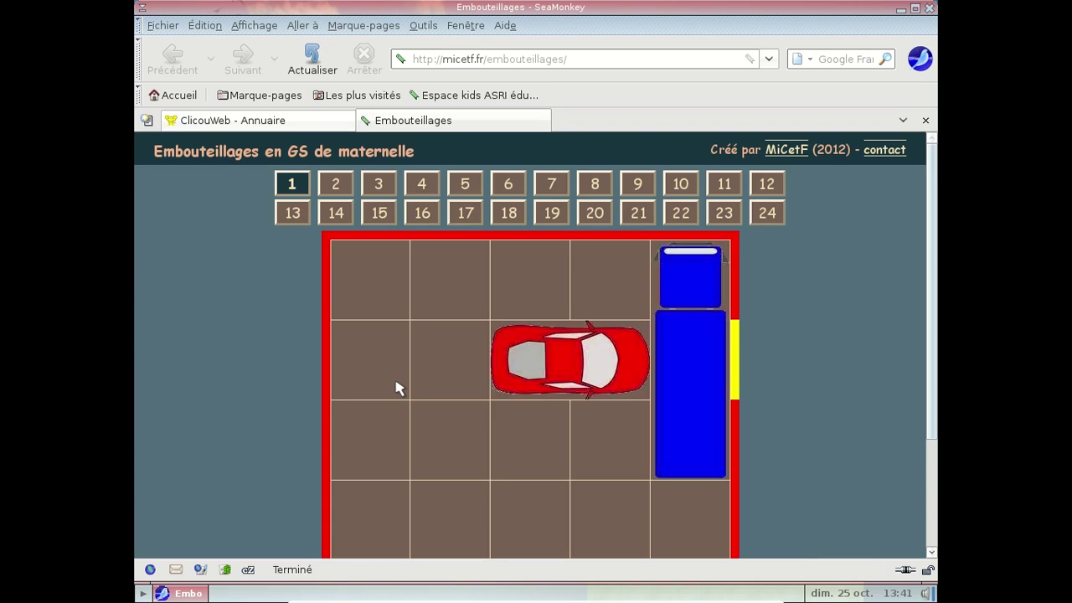
# Step: Solve level 1 (blue truck down twice, red car out), then quit SeaMonkey without saving tabs
pyautogui.scroll(-3, 924, 335)
pyautogui.scroll(2, 919, 200)
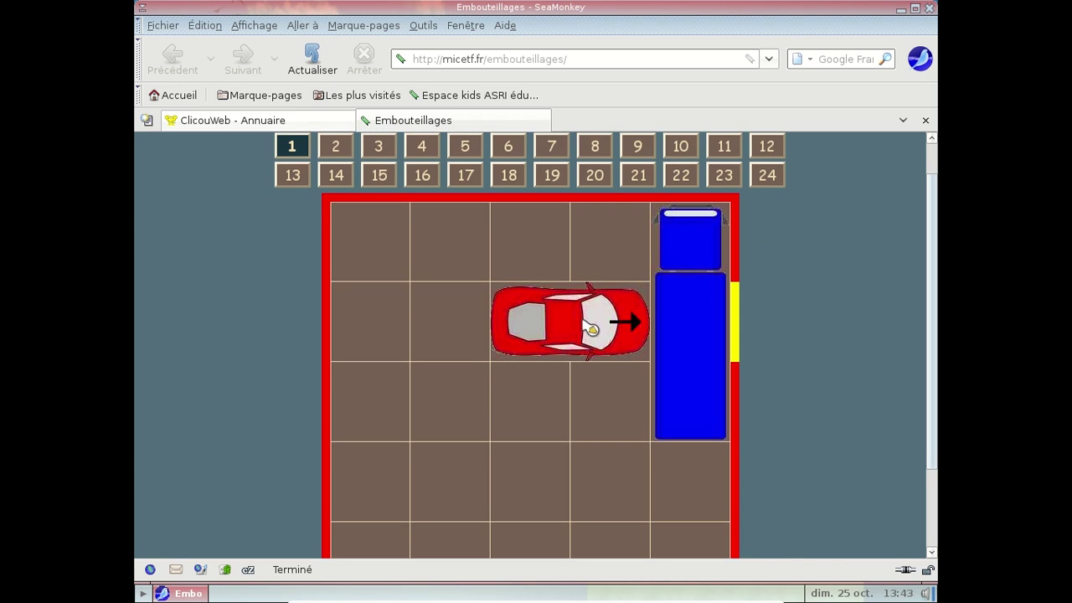
pyautogui.click(708, 402)
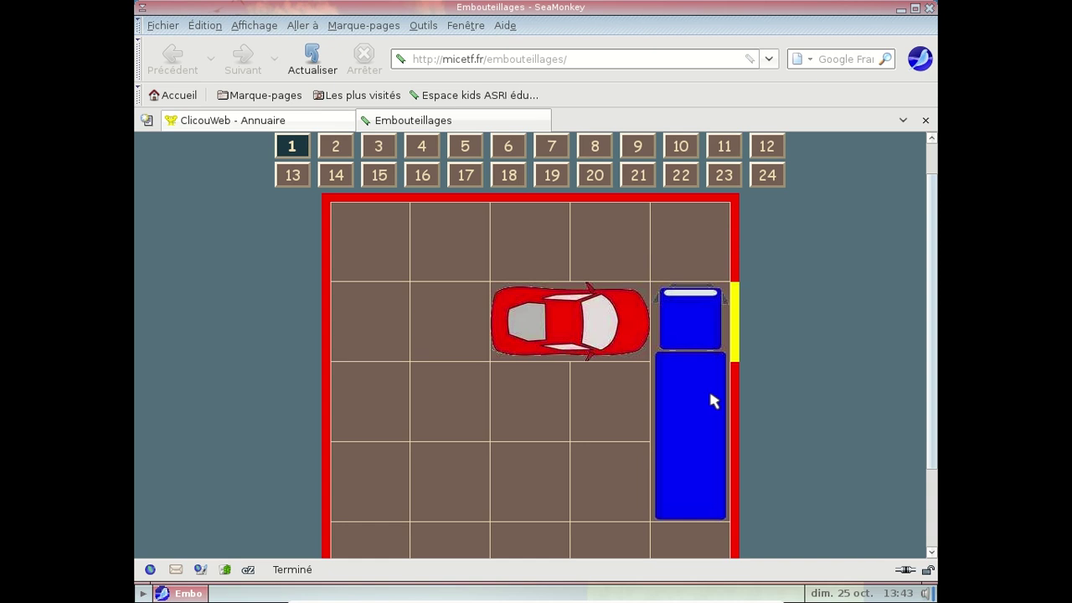
pyautogui.scroll(-2, 707, 394)
pyautogui.click(699, 407)
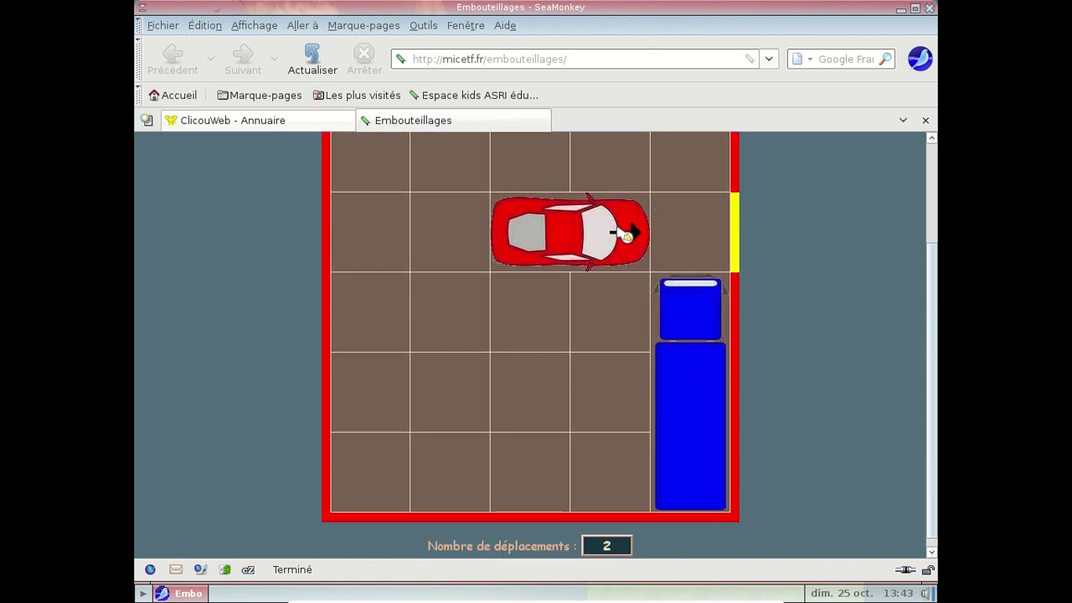
pyautogui.click(626, 232)
pyautogui.click(633, 324)
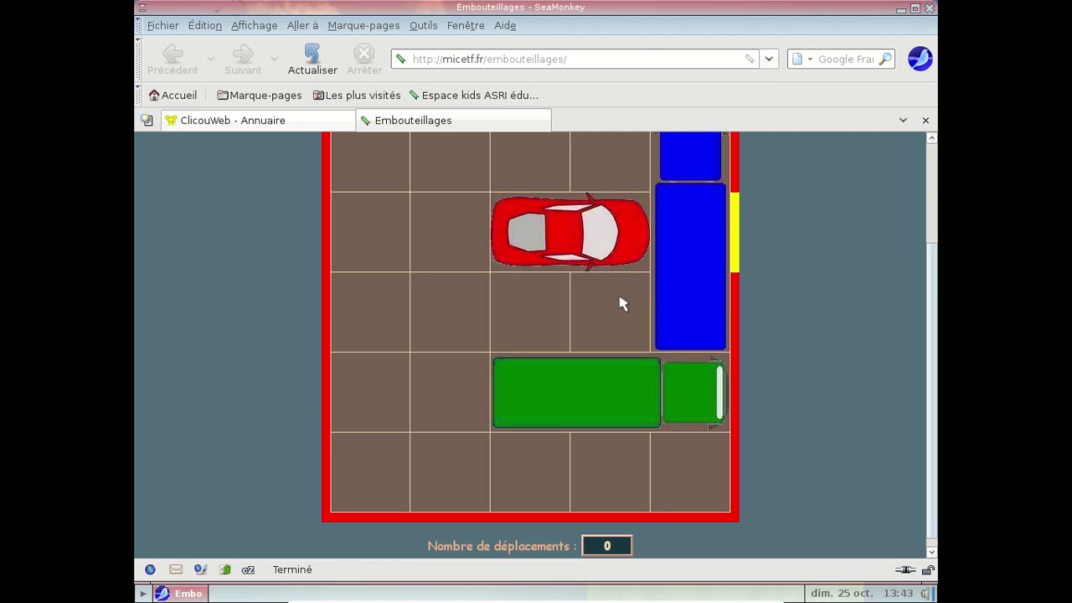
pyautogui.click(929, 9)
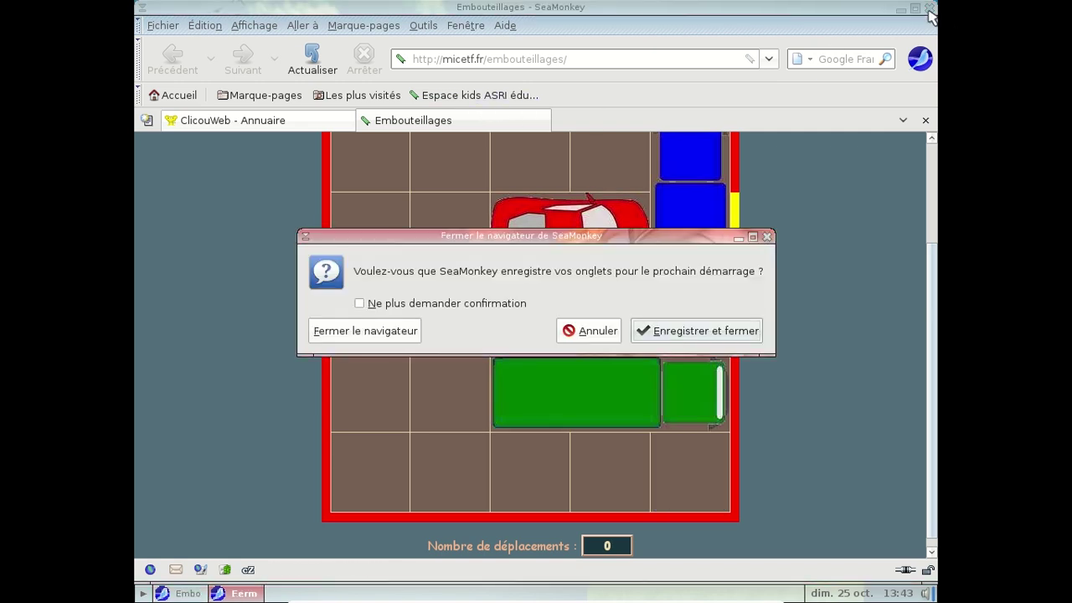
pyautogui.click(365, 330)
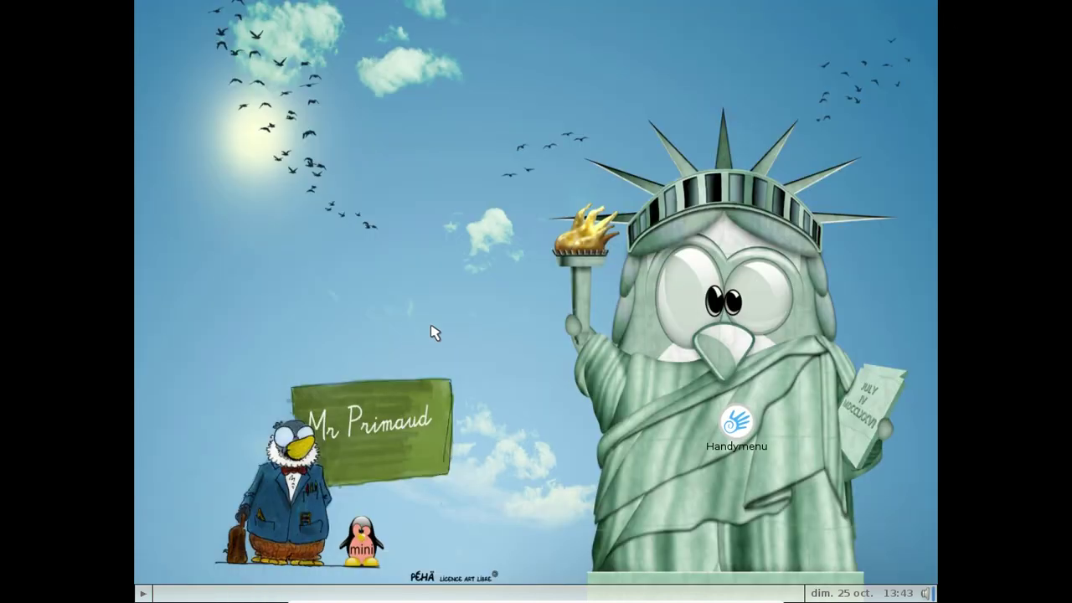
# Step: Reopen Handymenu after dismissing the Personnaliser password prompt, and uncheck Fermer après exécution
pyautogui.doubleClick(748, 443)
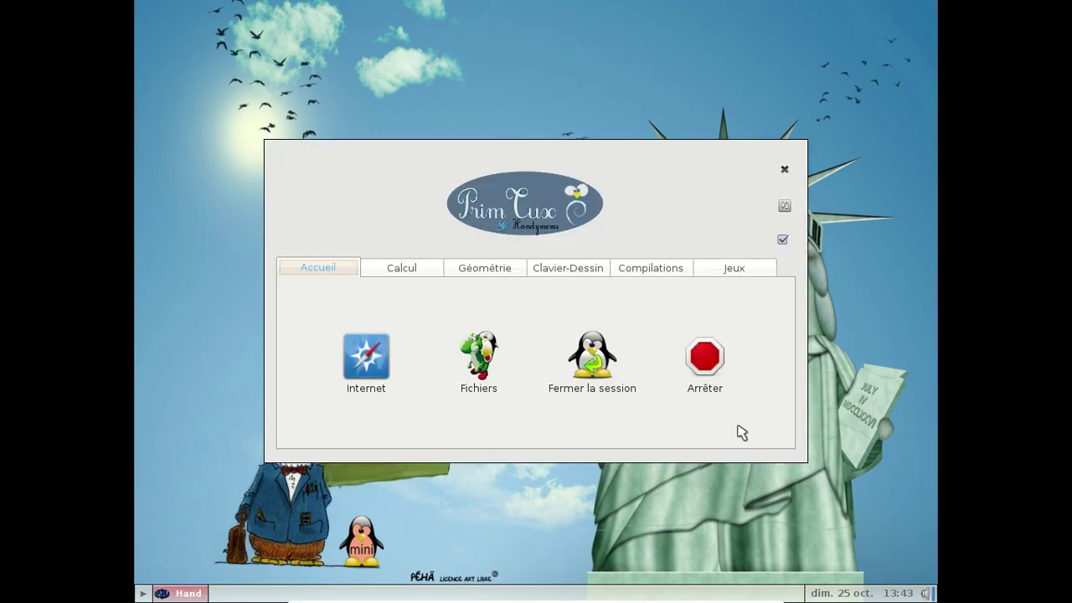
pyautogui.click(776, 212)
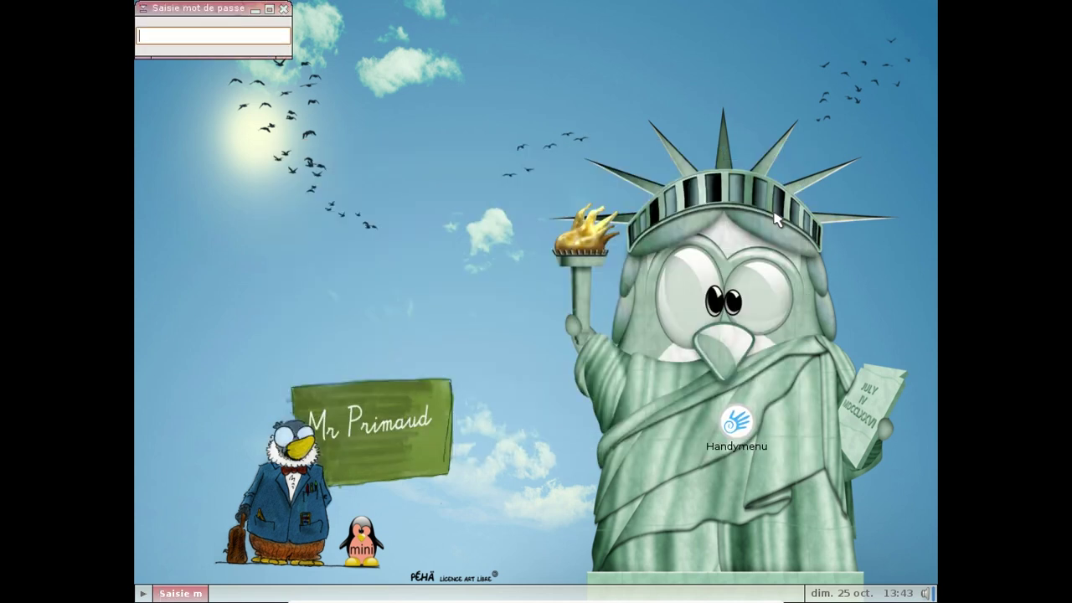
pyautogui.click(284, 8)
pyautogui.doubleClick(743, 445)
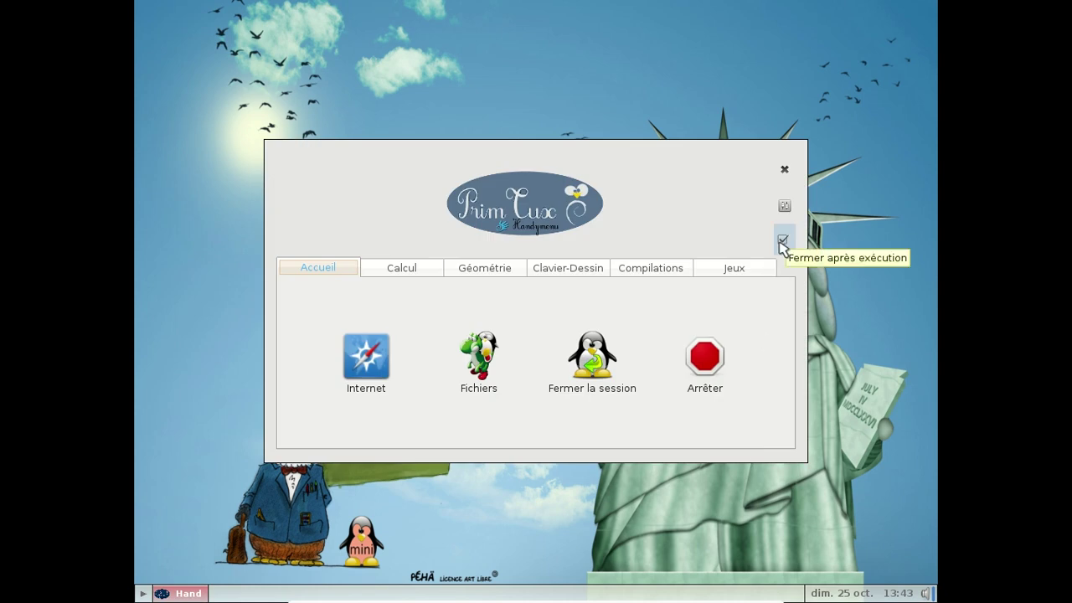
pyautogui.click(782, 242)
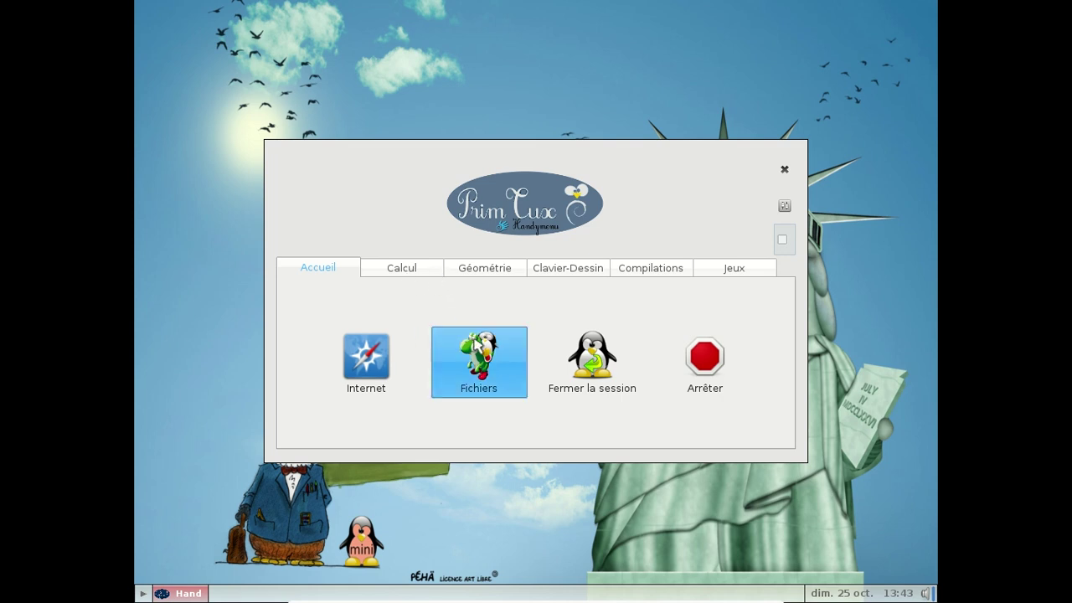
# Step: Browse the Configuration des Compilations and Calcul folders in PCManFM, then close it and request logout
pyautogui.click(491, 365)
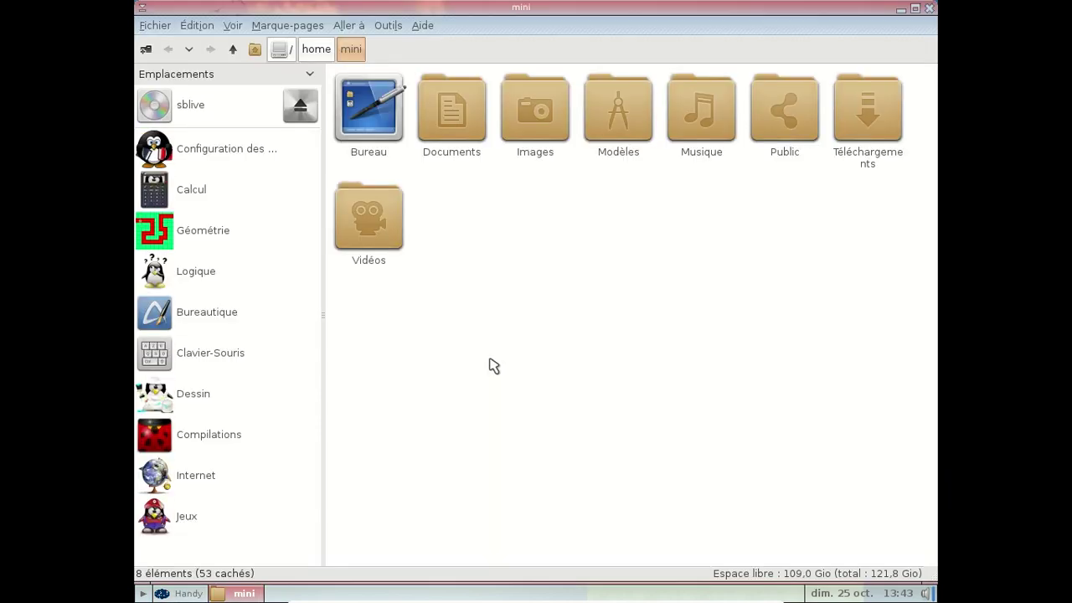
pyautogui.click(239, 156)
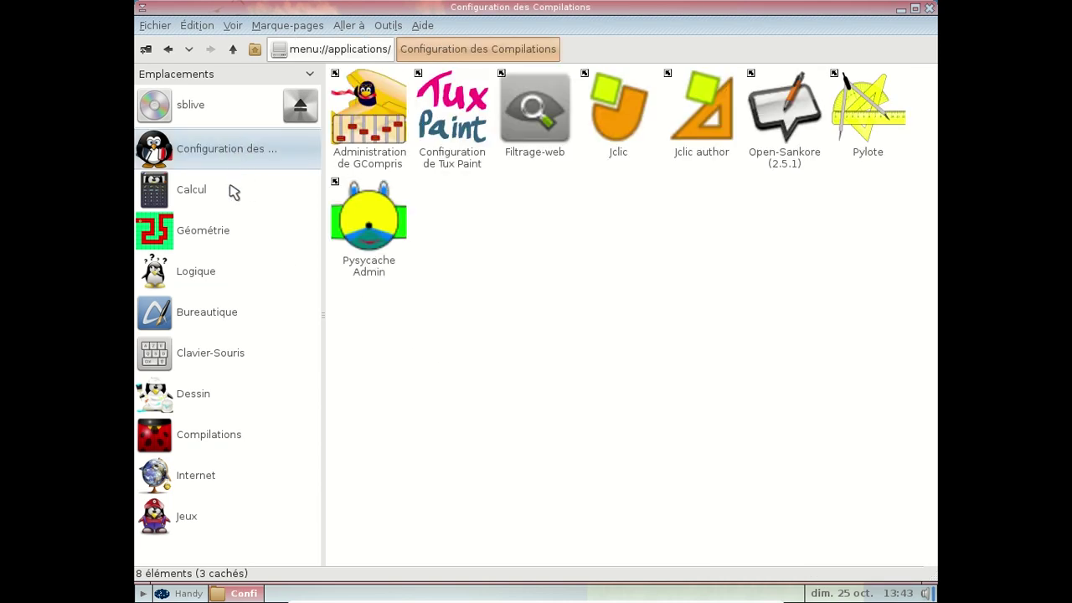
pyautogui.click(234, 192)
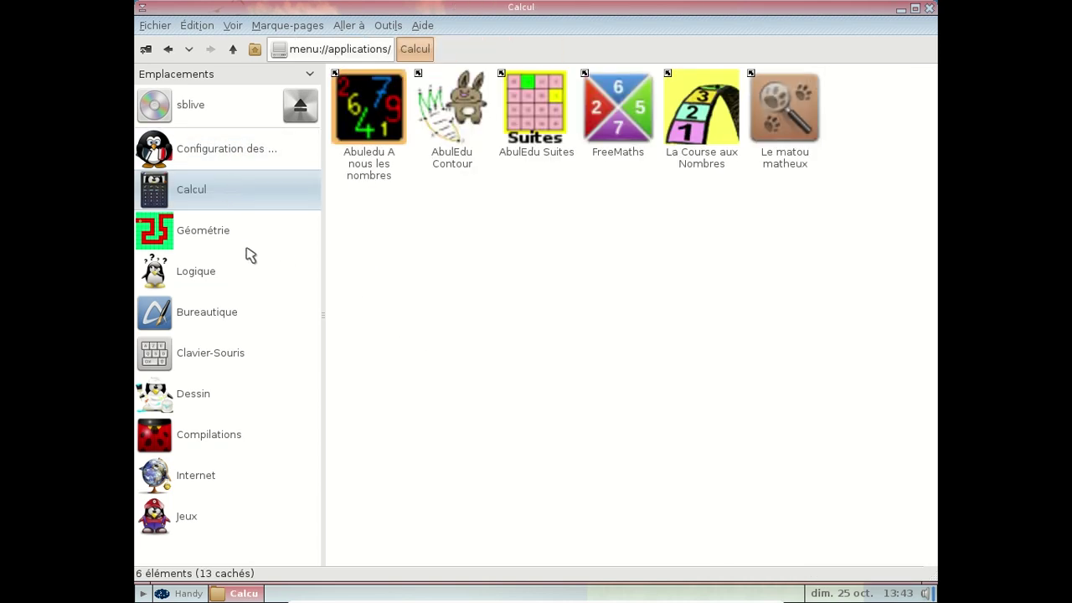
pyautogui.click(930, 8)
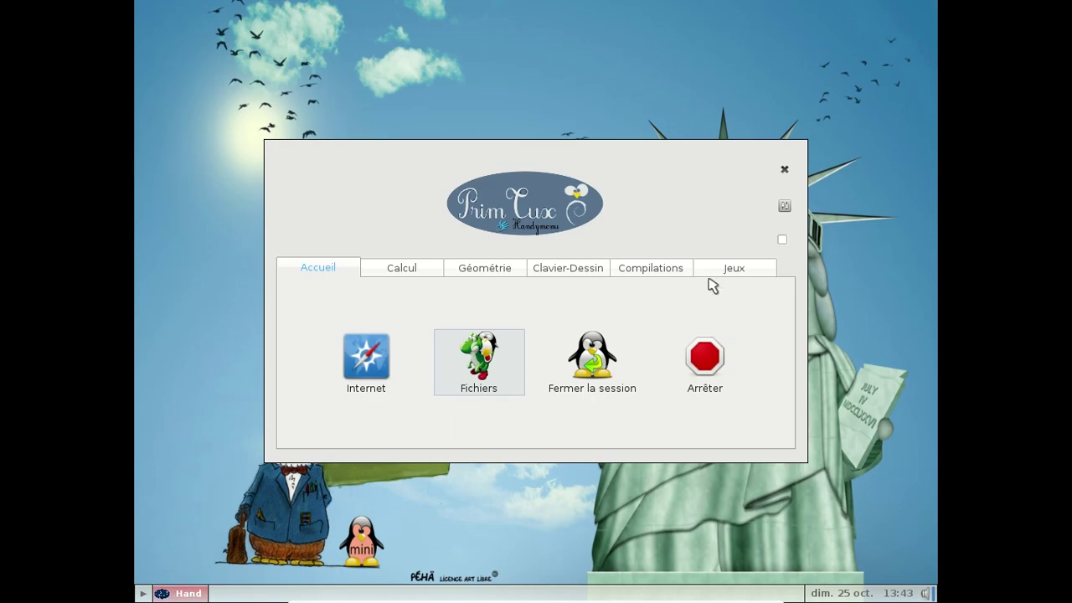
pyautogui.click(611, 359)
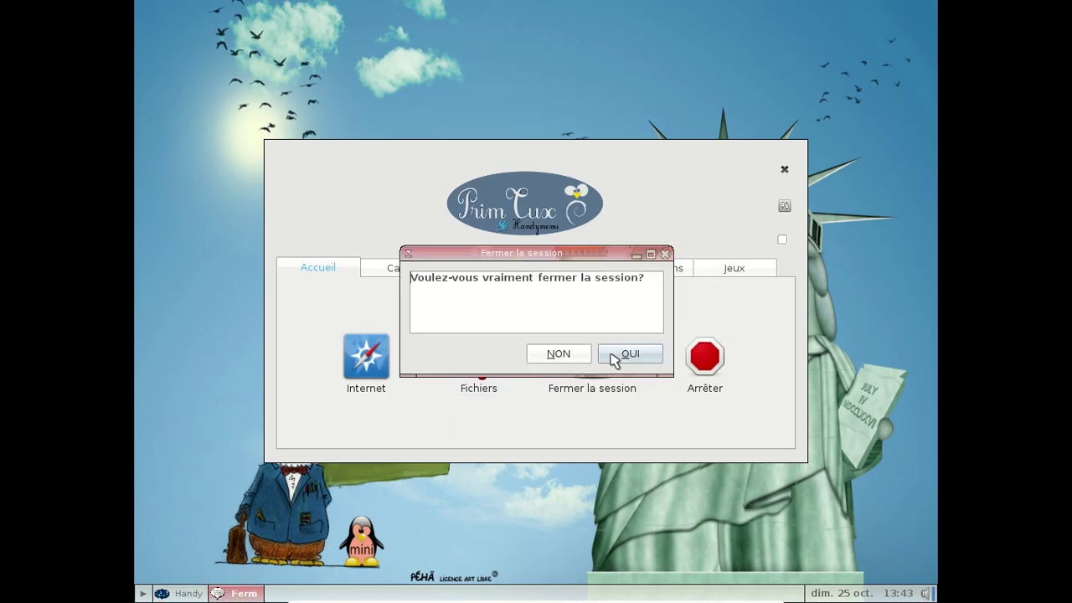
# Step: Confirm logging out and sign in with the super penguin profile for 6–7 year olds
pyautogui.click(614, 358)
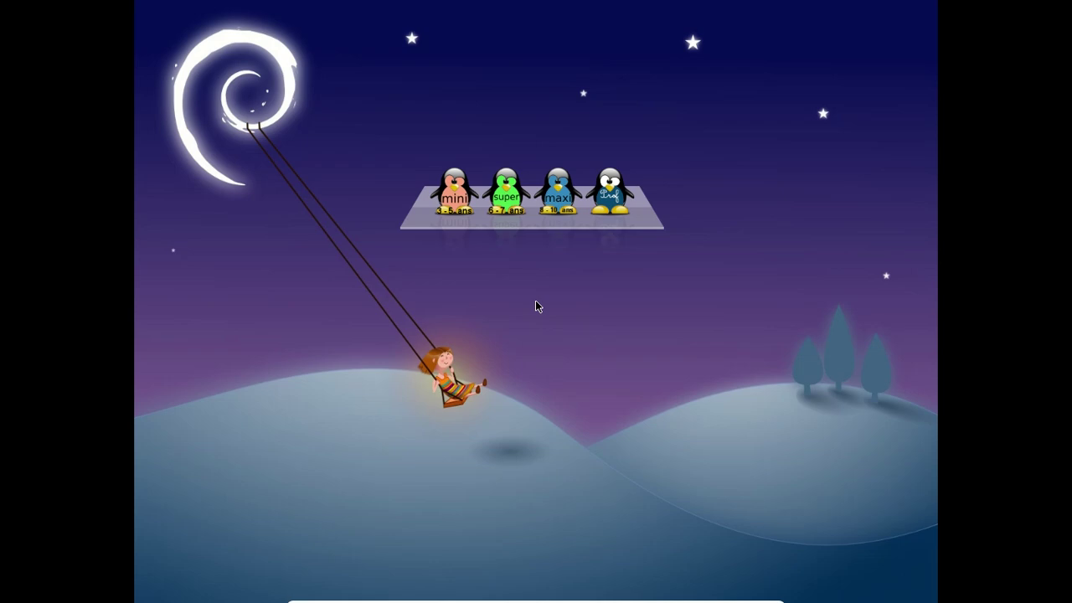
pyautogui.click(506, 196)
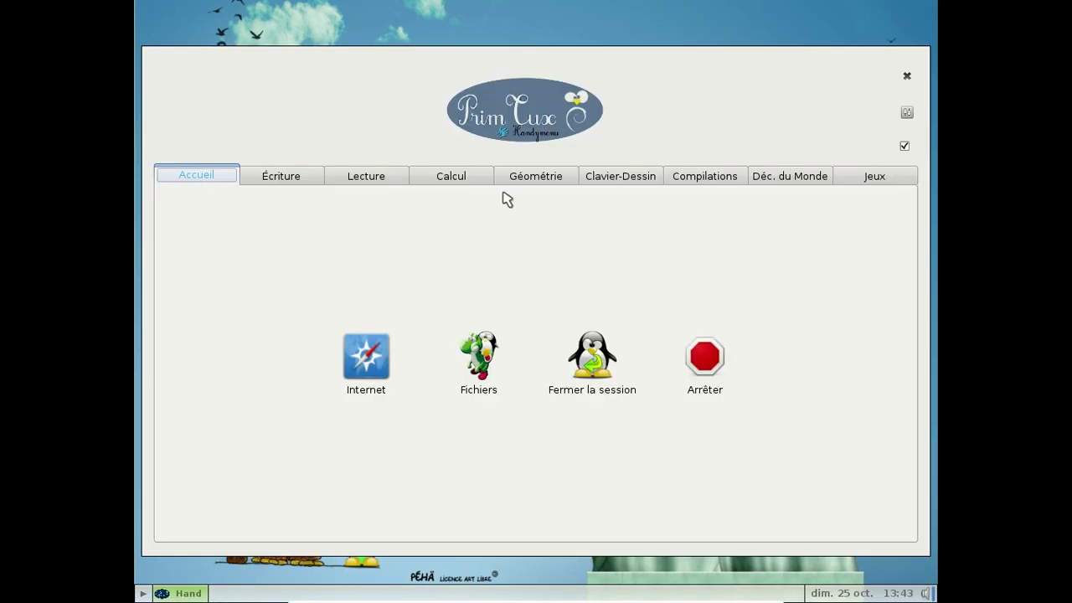
# Step: Launch Écrire from Handymenu's Écriture category to get a blank Writer document
pyautogui.click(281, 179)
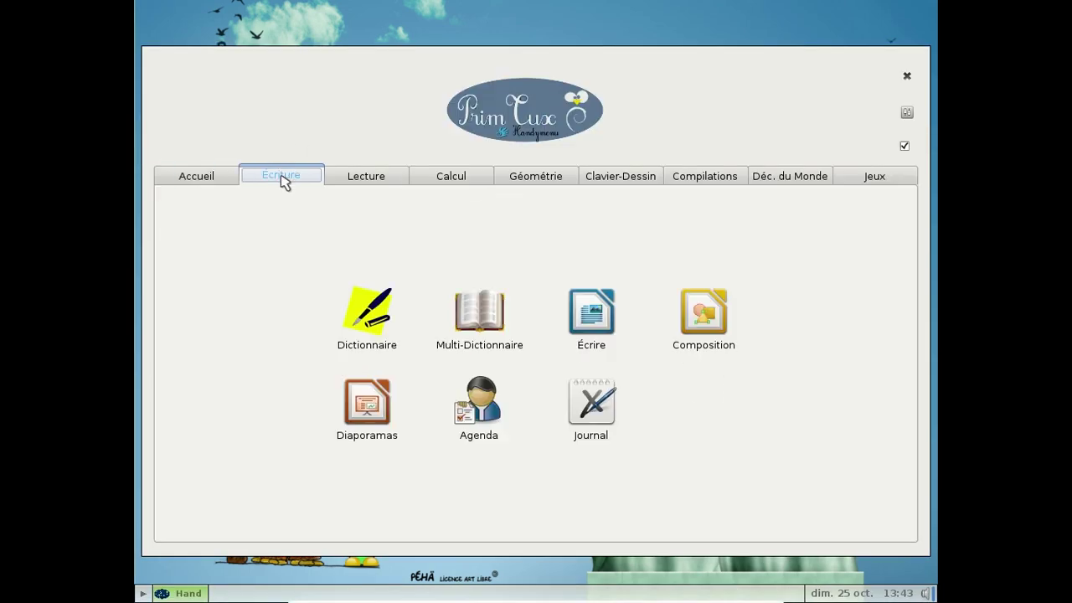
pyautogui.click(609, 324)
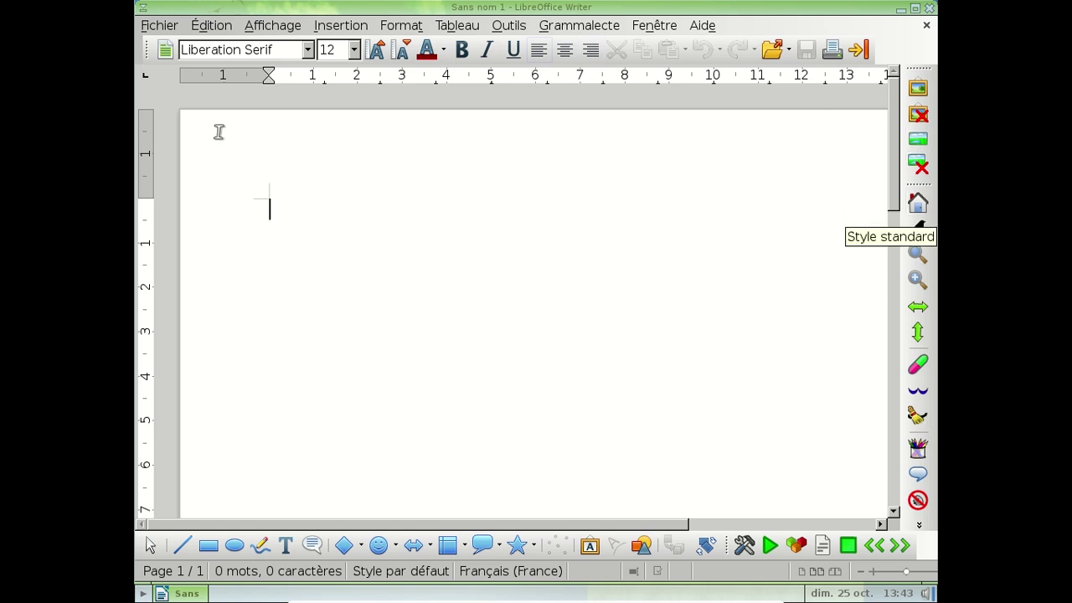
# Step: Look through the Insertion and Affichage menus and apply the Standard text style
pyautogui.moveTo(134, 175)
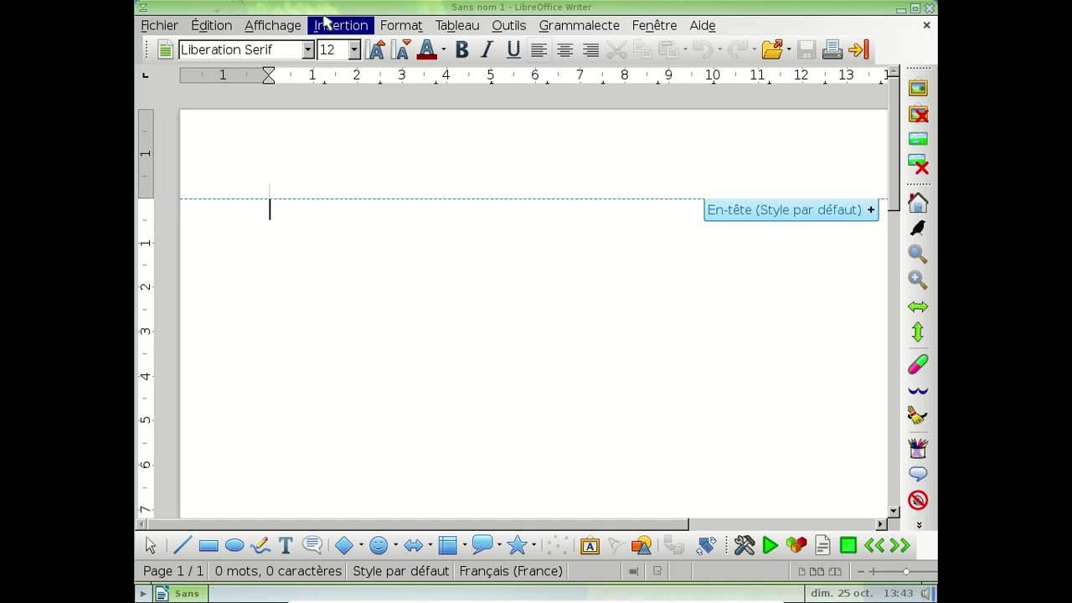
pyautogui.click(342, 25)
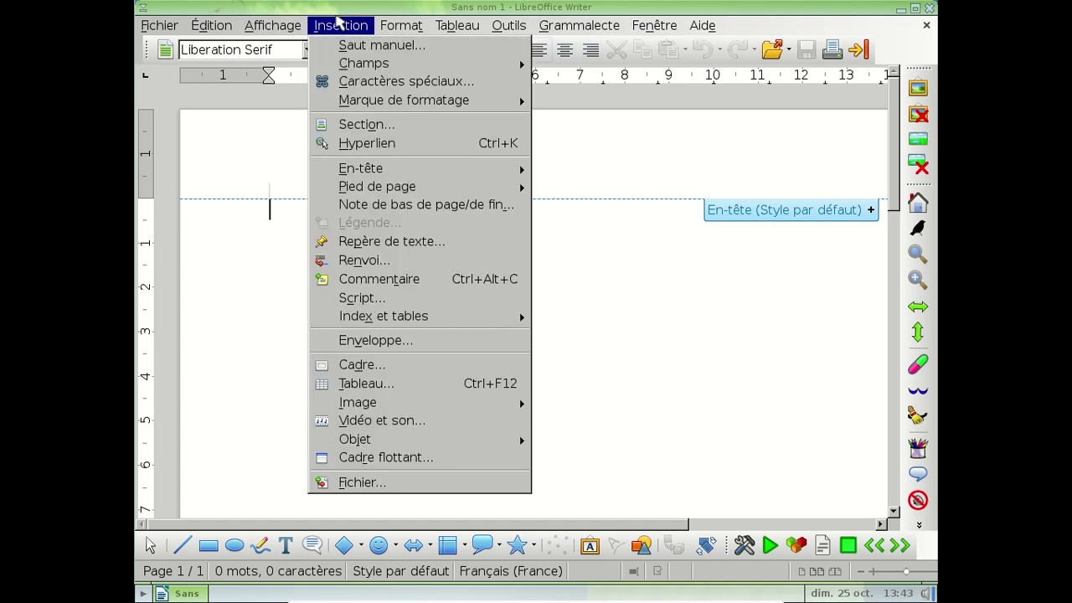
pyautogui.click(272, 26)
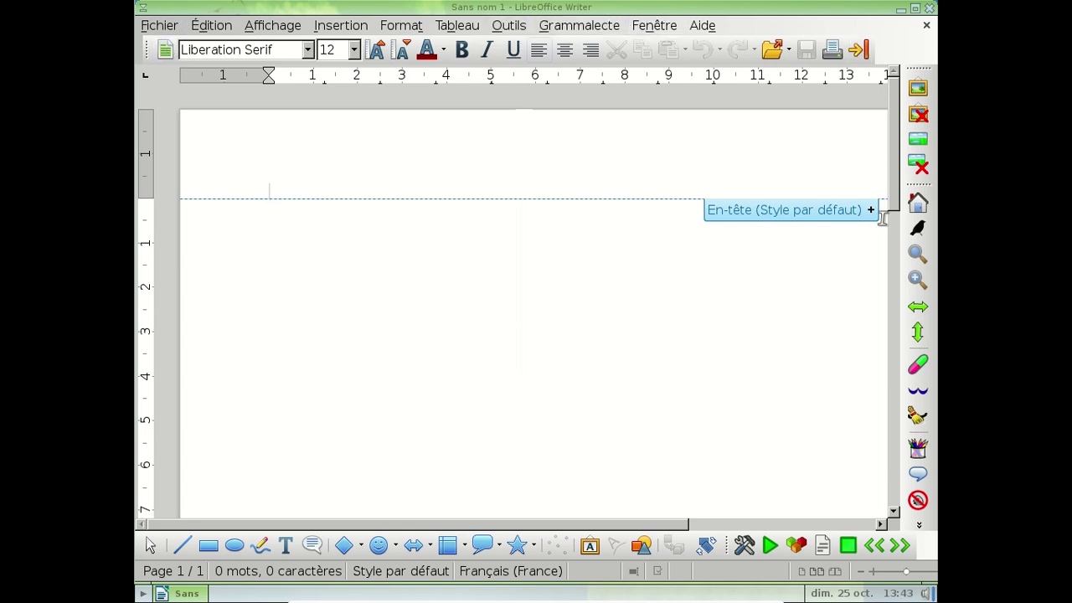
pyautogui.click(919, 205)
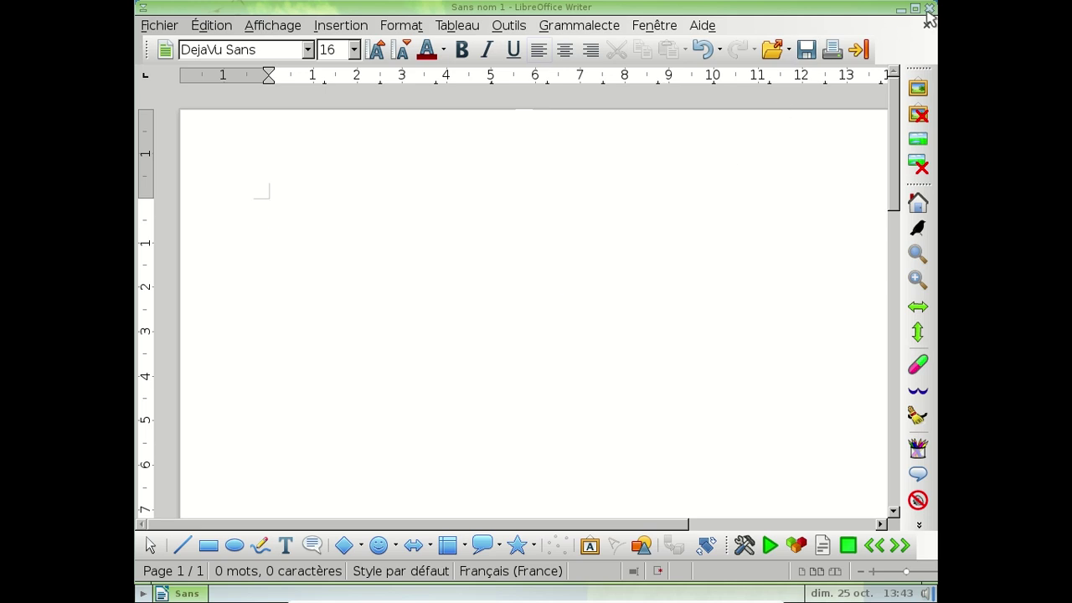
# Step: Glance at the Aide menu, then close Writer without saving the empty document
pyautogui.click(701, 27)
pyautogui.click(699, 28)
pyautogui.click(929, 10)
pyautogui.click(517, 339)
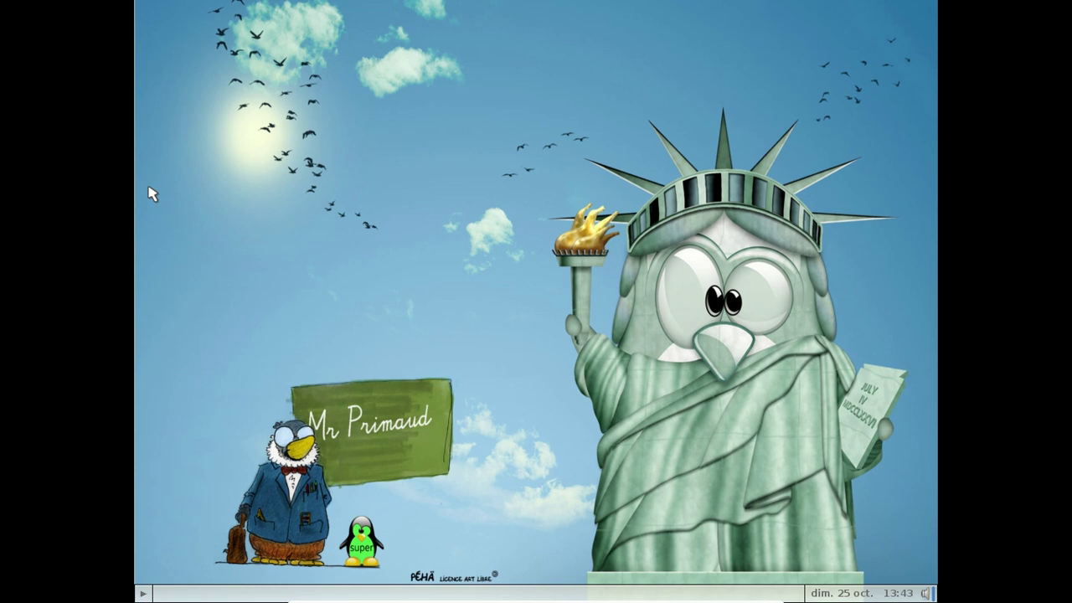
# Step: Open the Handymenu launcher and set it to stay open after starting an app
pyautogui.moveTo(134, 162)
pyautogui.click(156, 94)
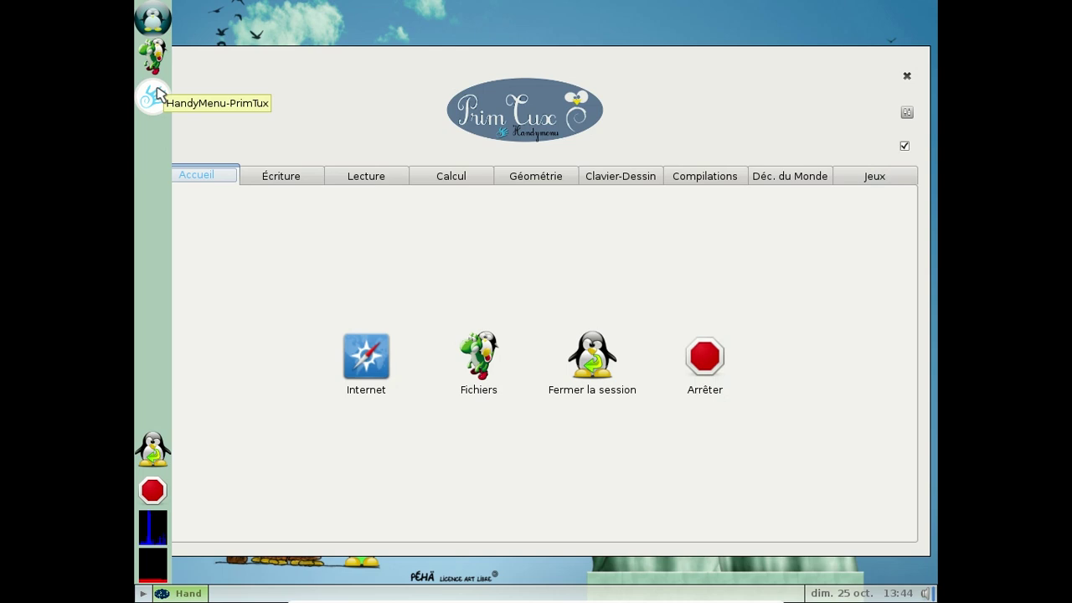
pyautogui.click(904, 146)
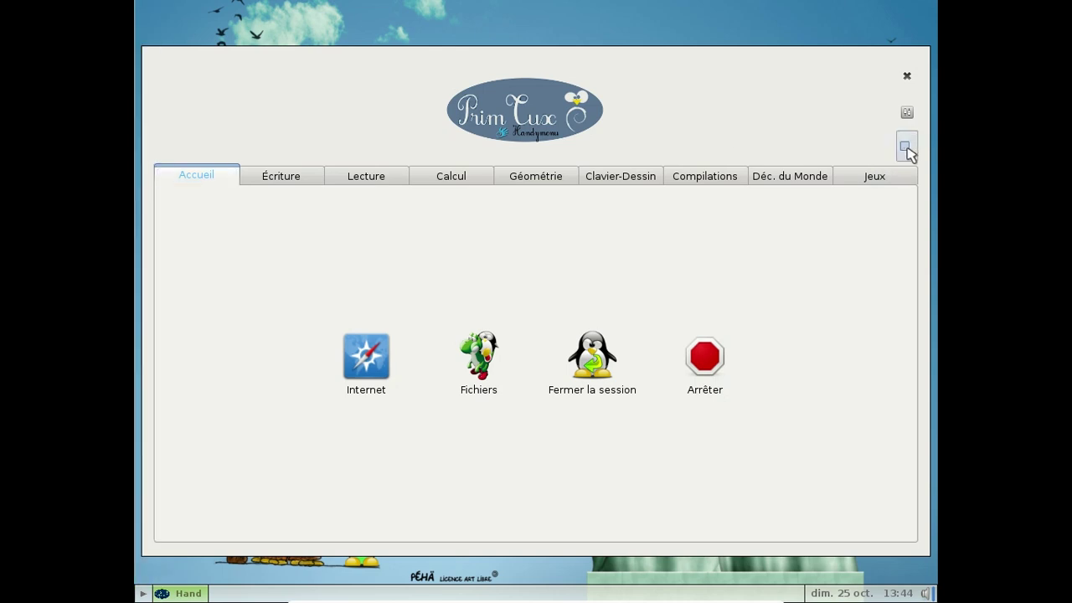
# Step: Browse the Écriture, Lecture, Calcul, Géométrie, Clavier-Dessin and Compilations categories, ending on Déc. du Monde
pyautogui.click(279, 179)
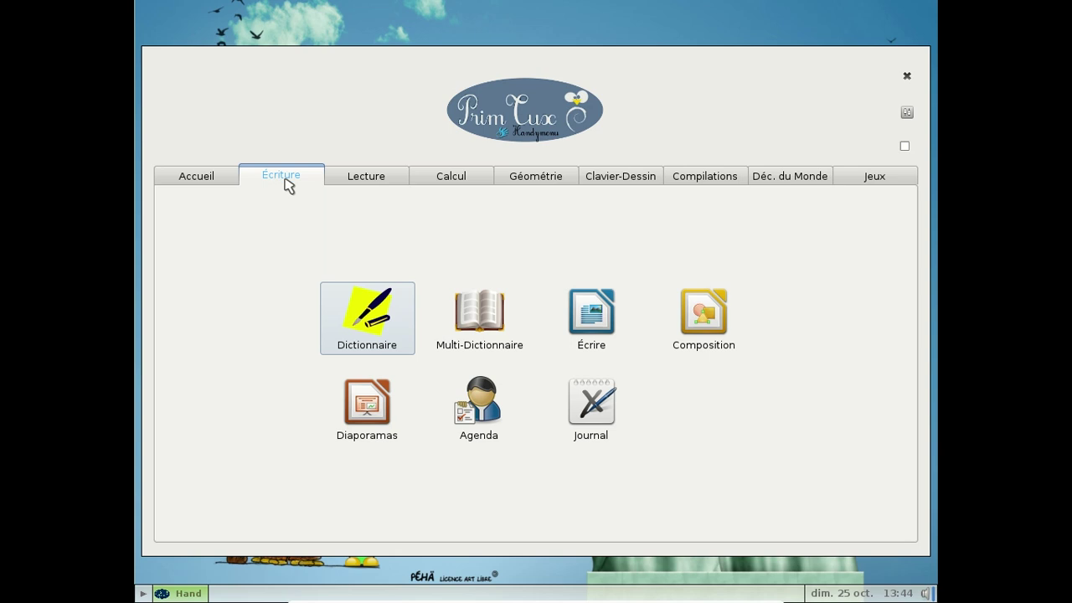
pyautogui.click(358, 182)
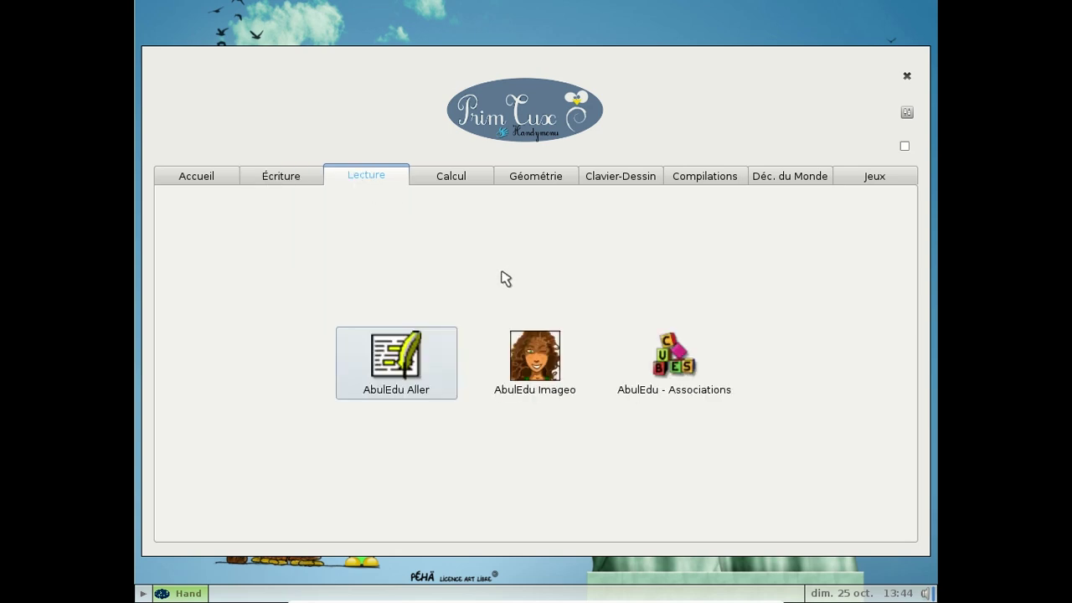
pyautogui.click(427, 179)
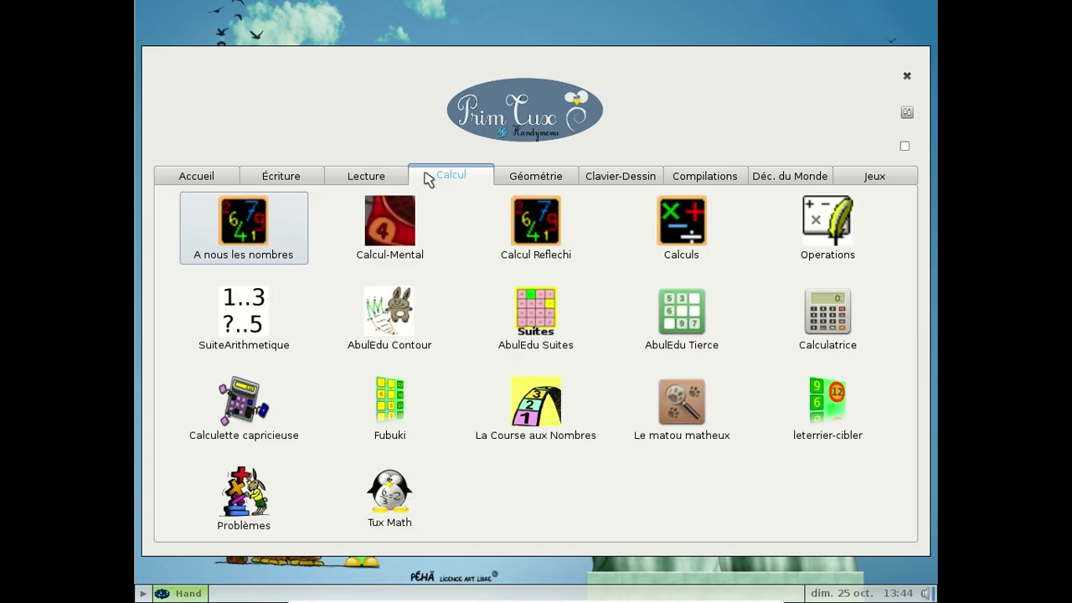
pyautogui.click(507, 178)
pyautogui.click(618, 184)
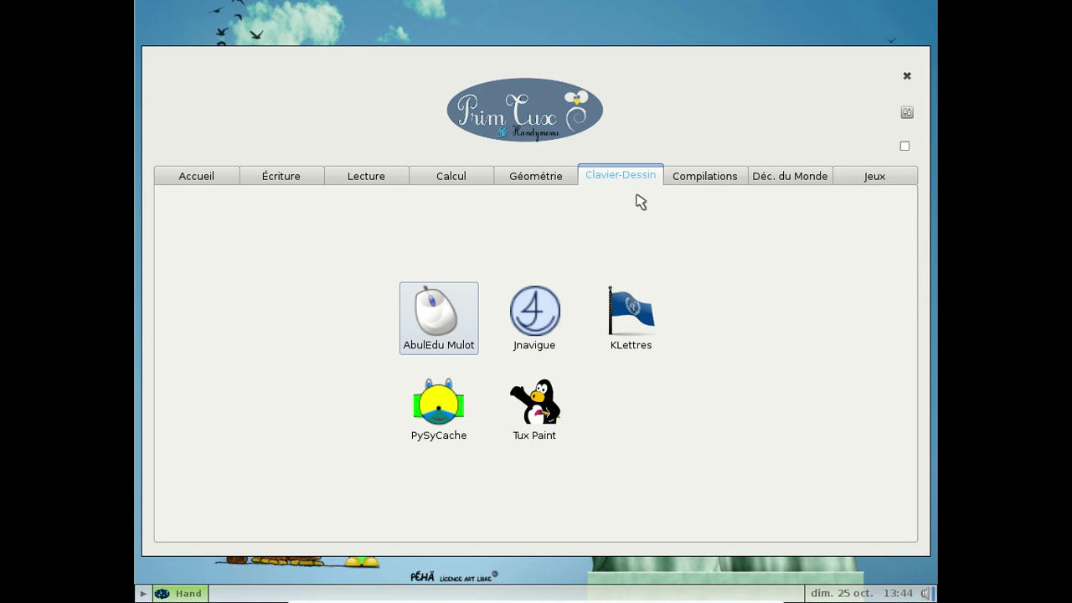
pyautogui.click(702, 182)
pyautogui.click(770, 182)
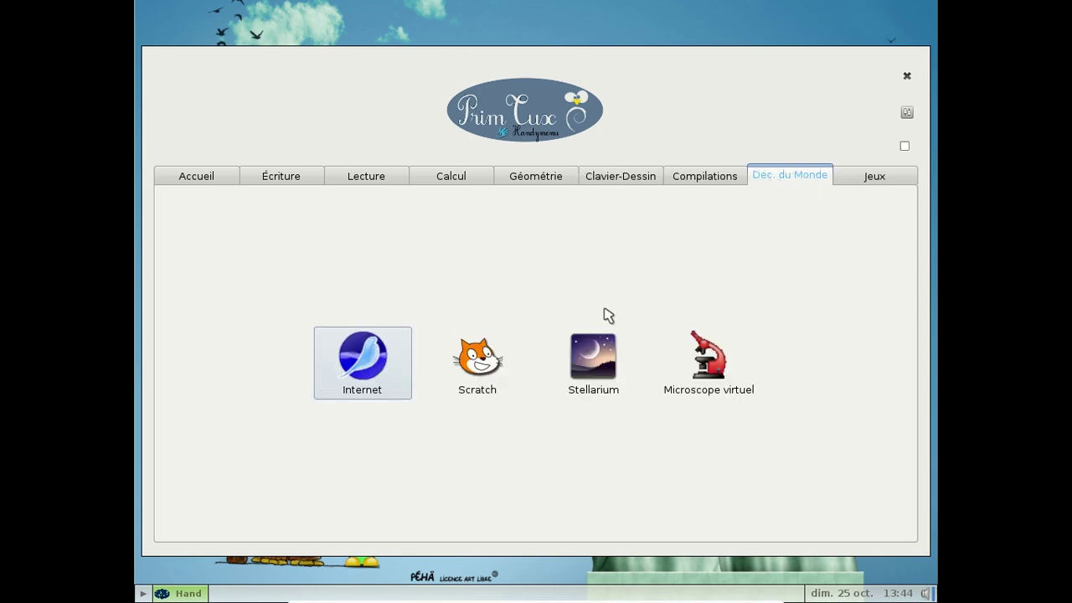
# Step: Launch Scratch and turn on single-step execution (Démarrer le pas-à-pas)
pyautogui.click(500, 366)
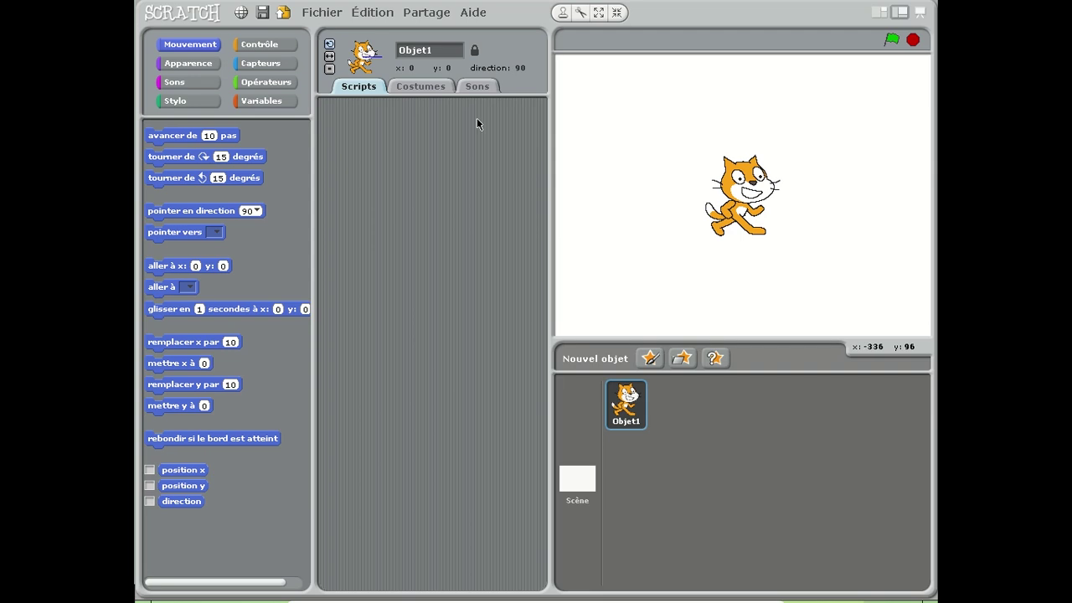
pyautogui.click(326, 14)
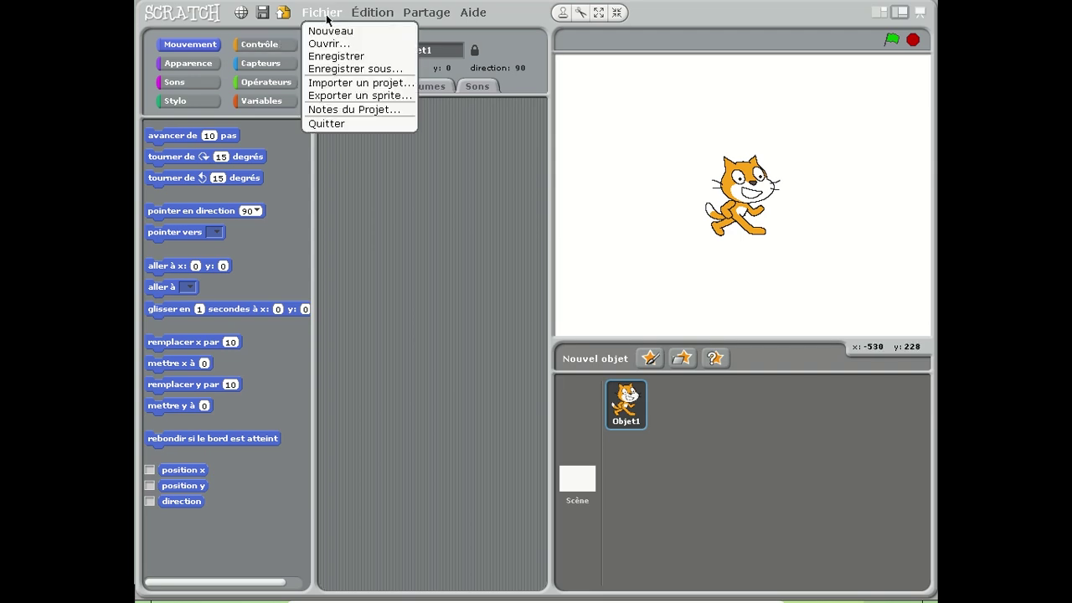
pyautogui.moveTo(387, 20)
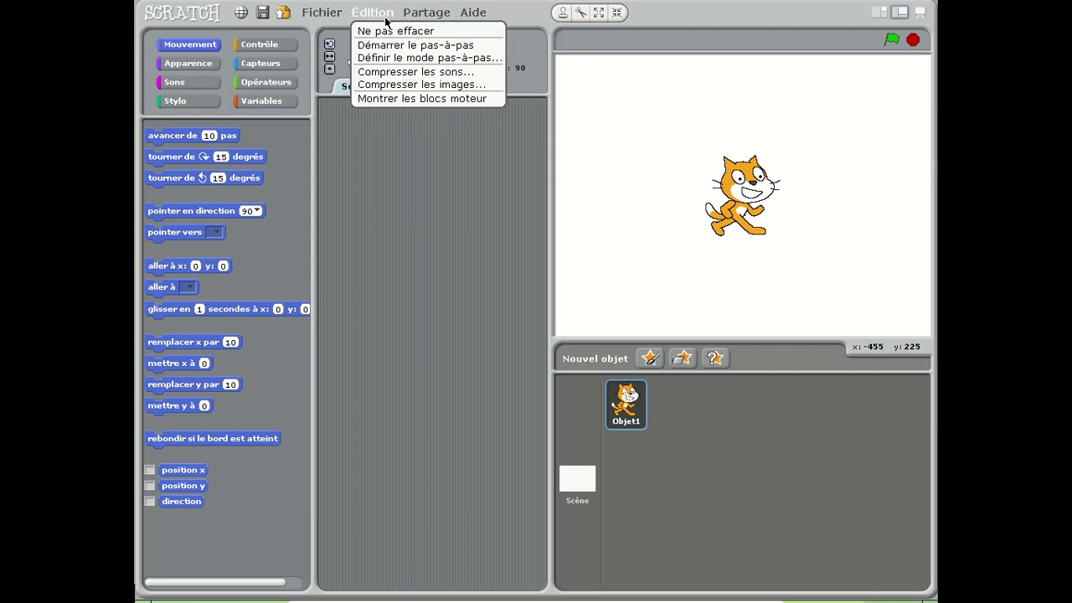
pyautogui.click(403, 48)
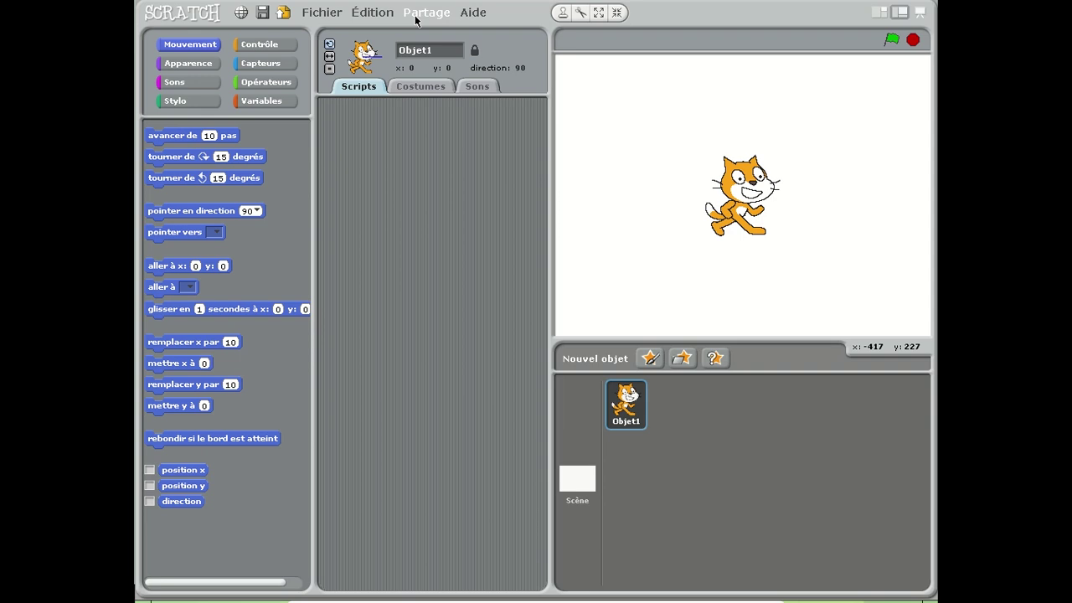
# Step: Look at the Partage and Édition menus, then dismiss them without choosing anything
pyautogui.click(416, 17)
pyautogui.click(366, 13)
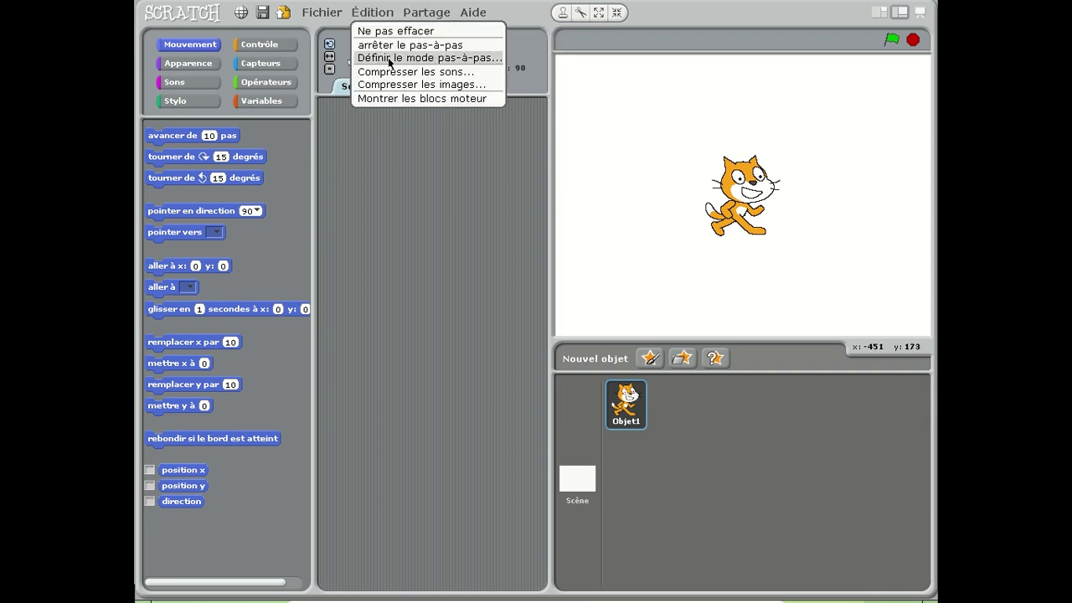
pyautogui.click(700, 173)
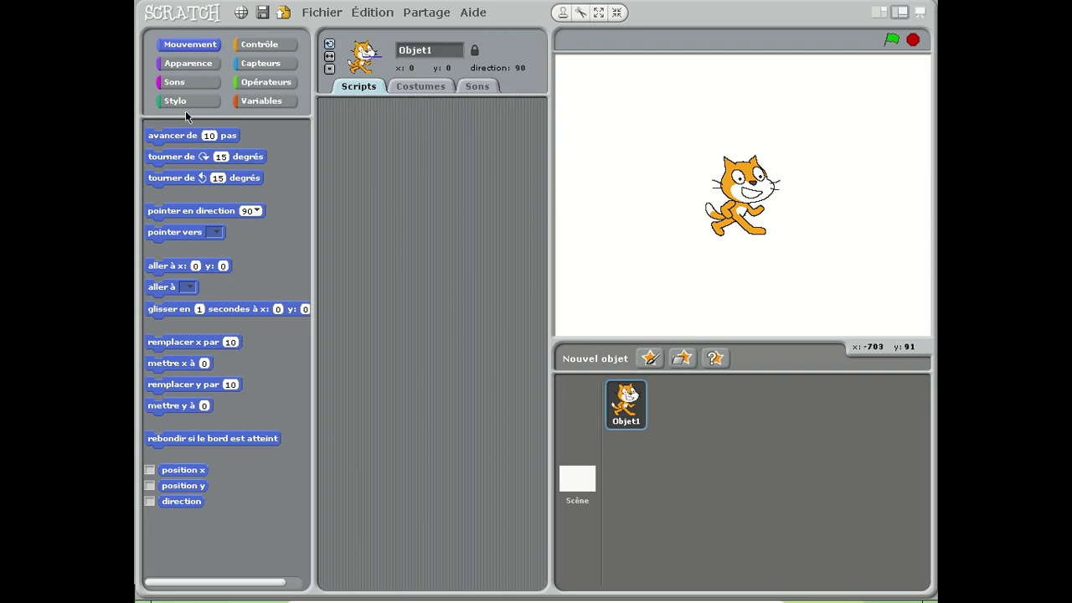
# Step: Move the cat 10 steps, turn it 15 degrees, and move another 10 steps
pyautogui.click(183, 139)
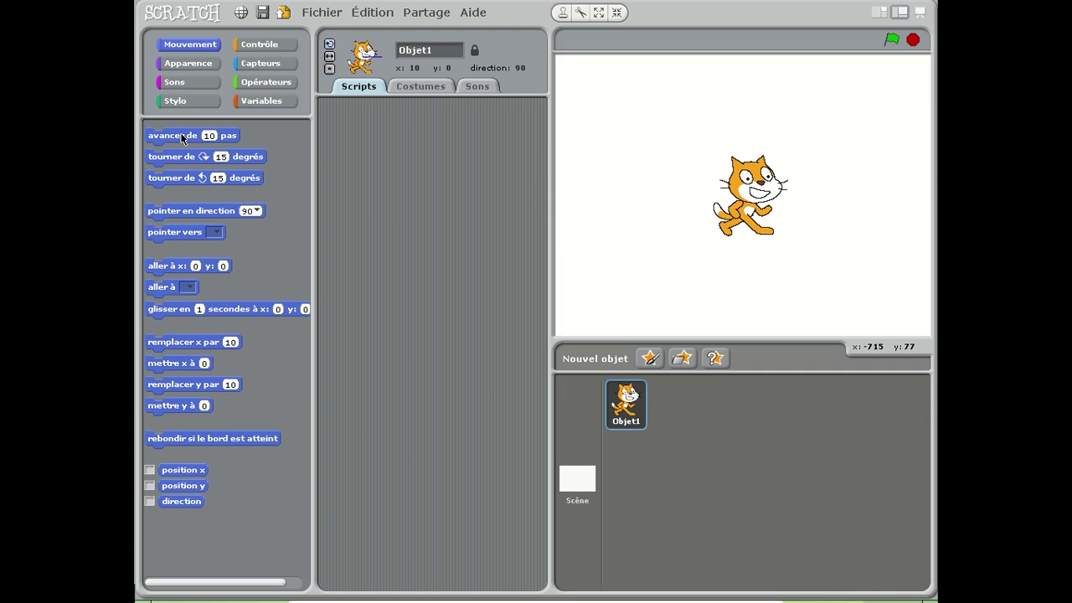
pyautogui.click(192, 159)
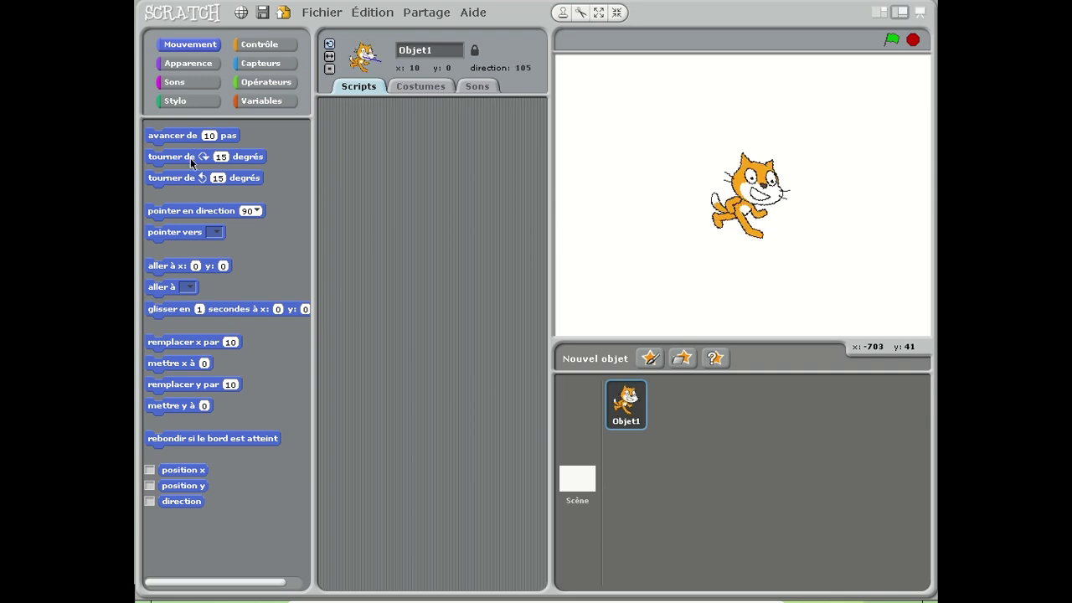
pyautogui.click(187, 136)
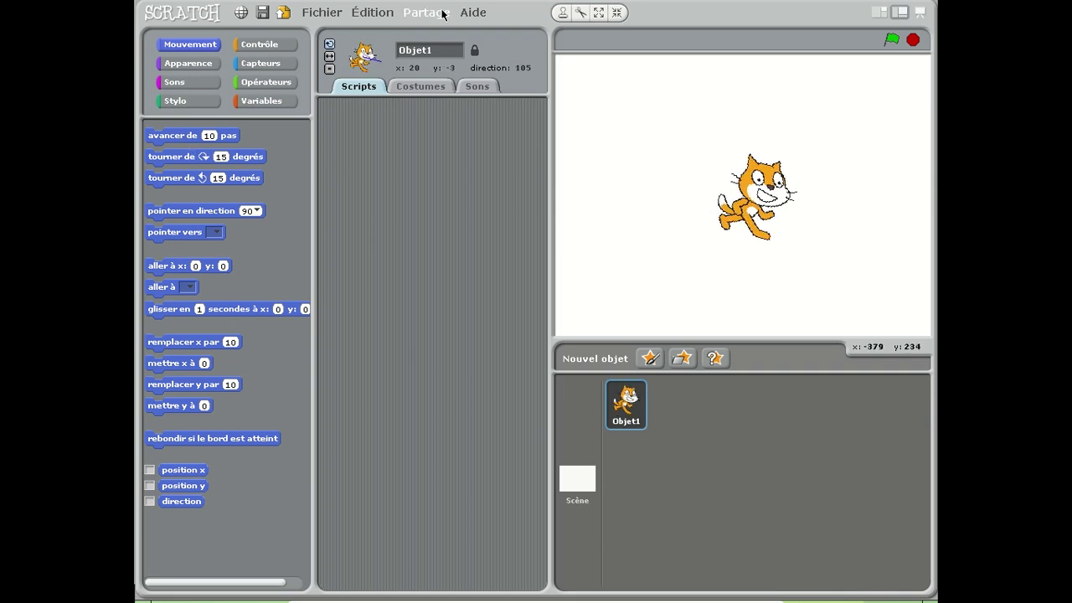
# Step: Toggle single-step execution off and back on, checking its speed settings along the way
pyautogui.click(387, 13)
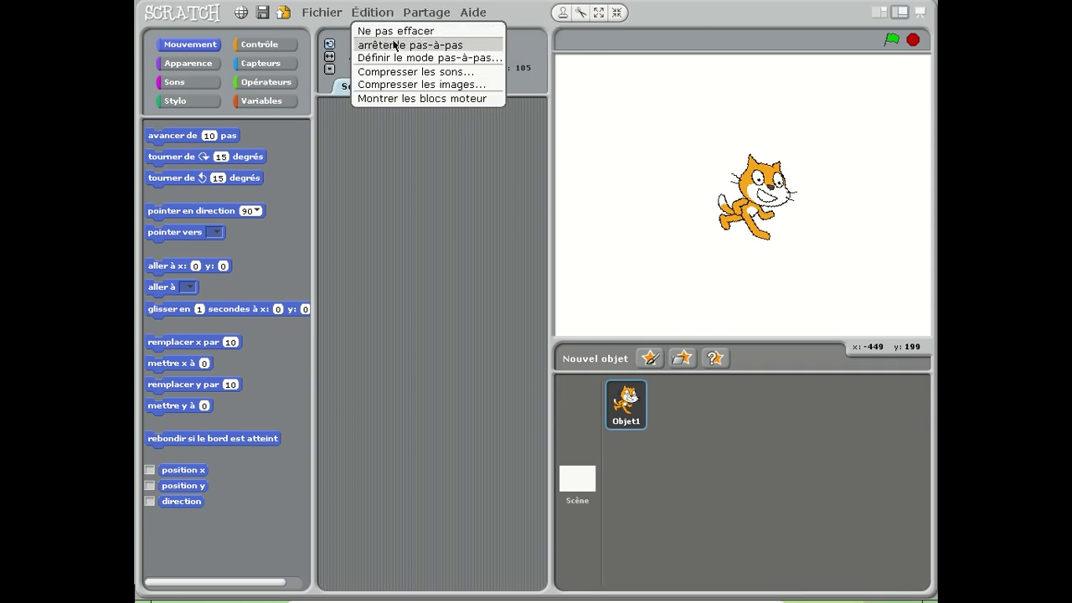
pyautogui.click(400, 46)
pyautogui.click(383, 15)
pyautogui.click(399, 57)
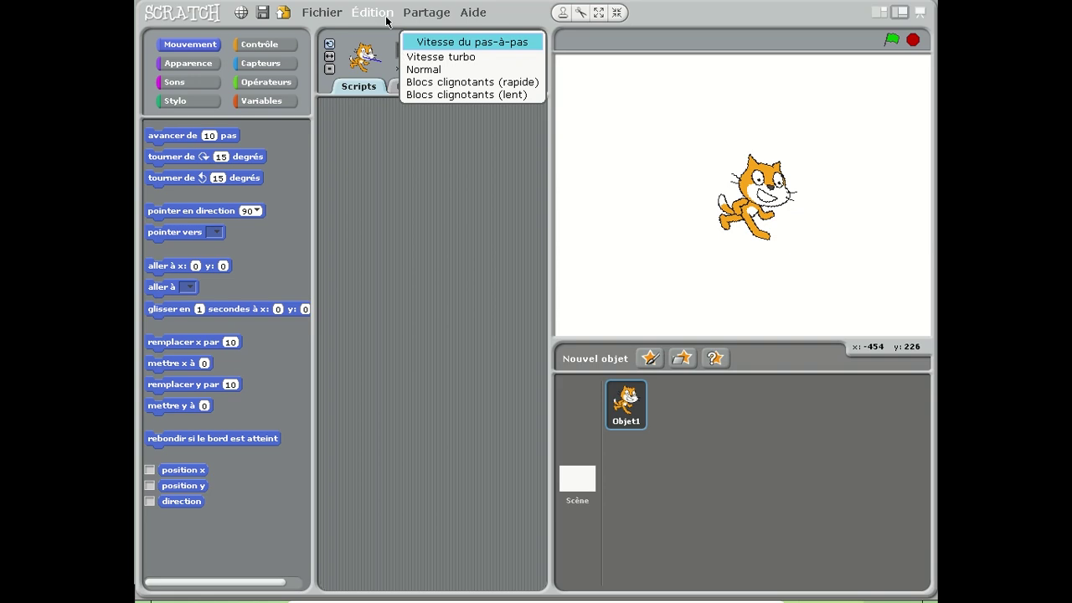
pyautogui.click(378, 13)
pyautogui.click(378, 12)
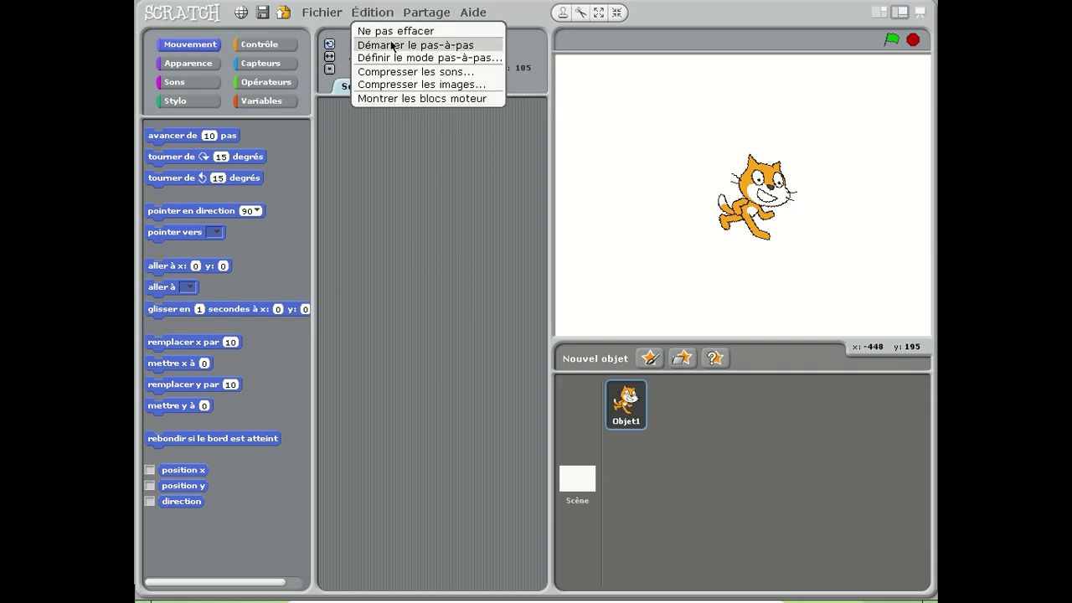
pyautogui.click(393, 46)
pyautogui.click(387, 14)
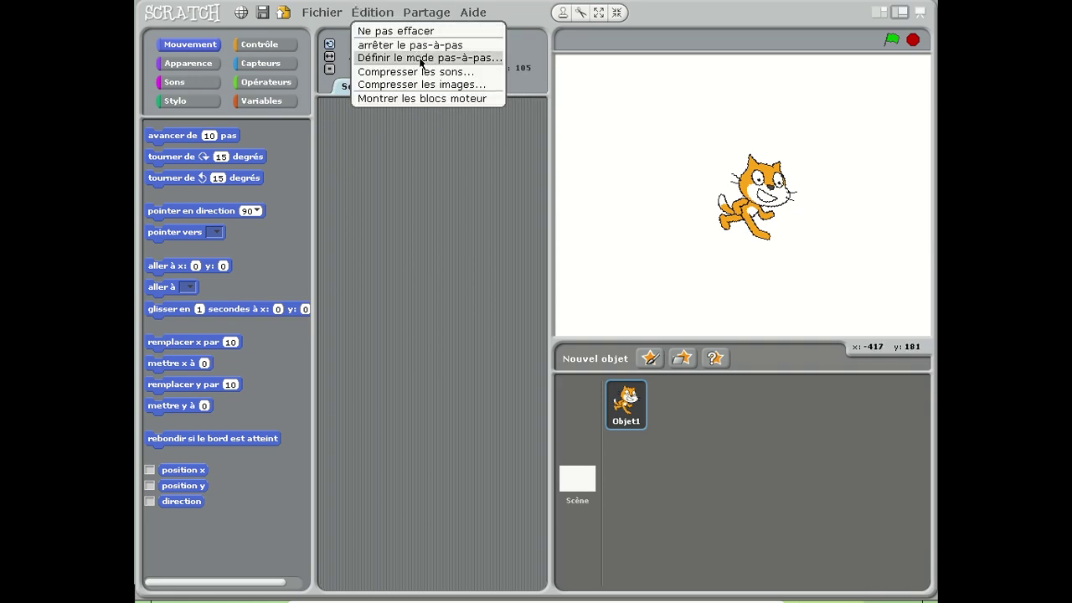
pyautogui.click(426, 12)
pyautogui.click(356, 13)
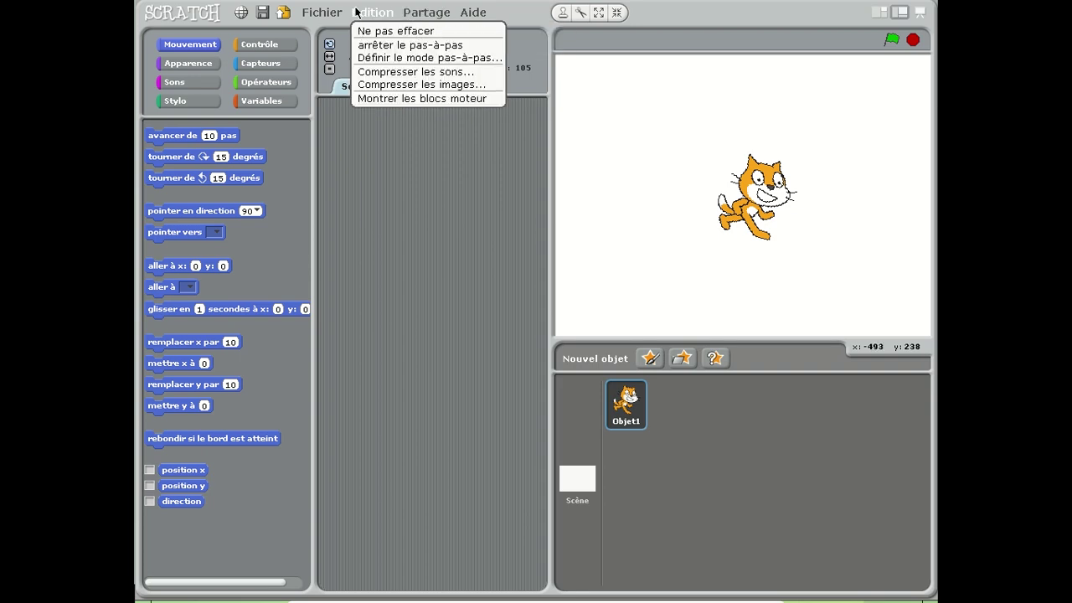
pyautogui.click(356, 12)
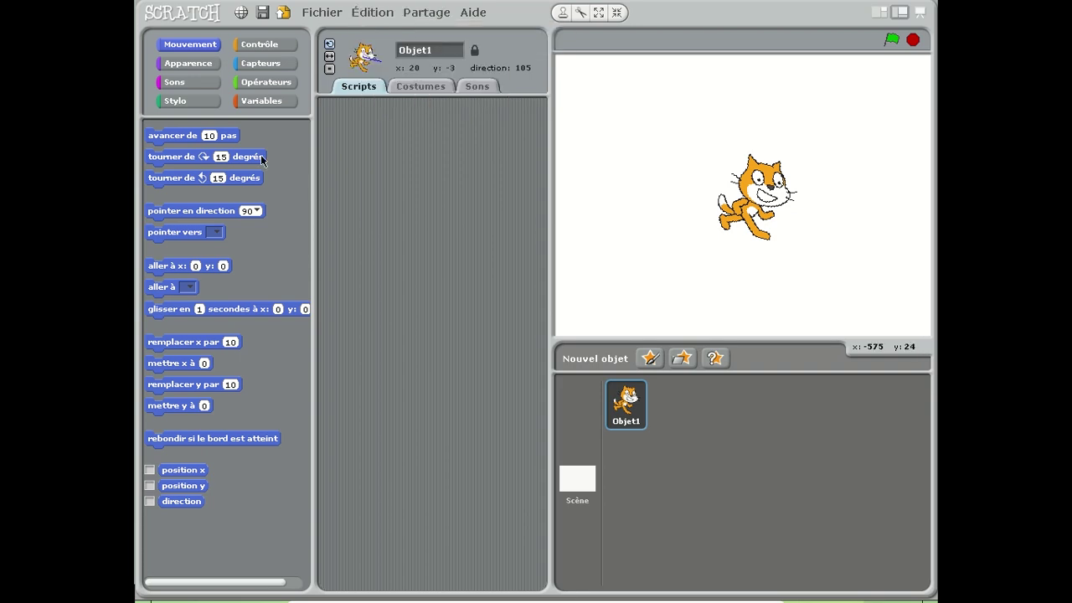
# Step: Move and turn the cat, point it to 90, return it to x 0, y 0, then select the Stage
pyautogui.click(233, 135)
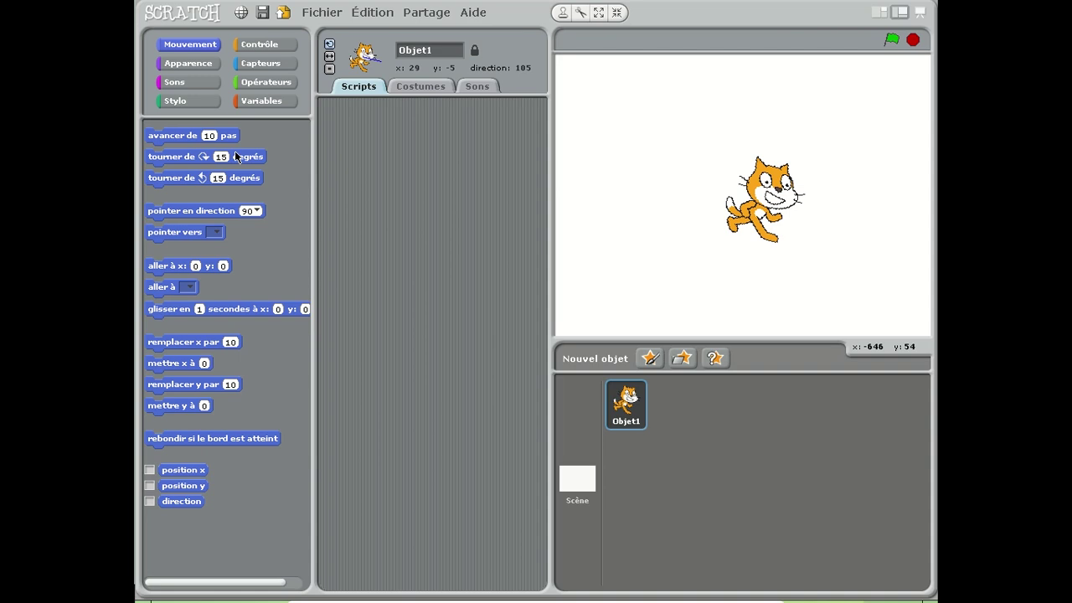
pyautogui.click(236, 157)
pyautogui.click(239, 180)
pyautogui.click(237, 210)
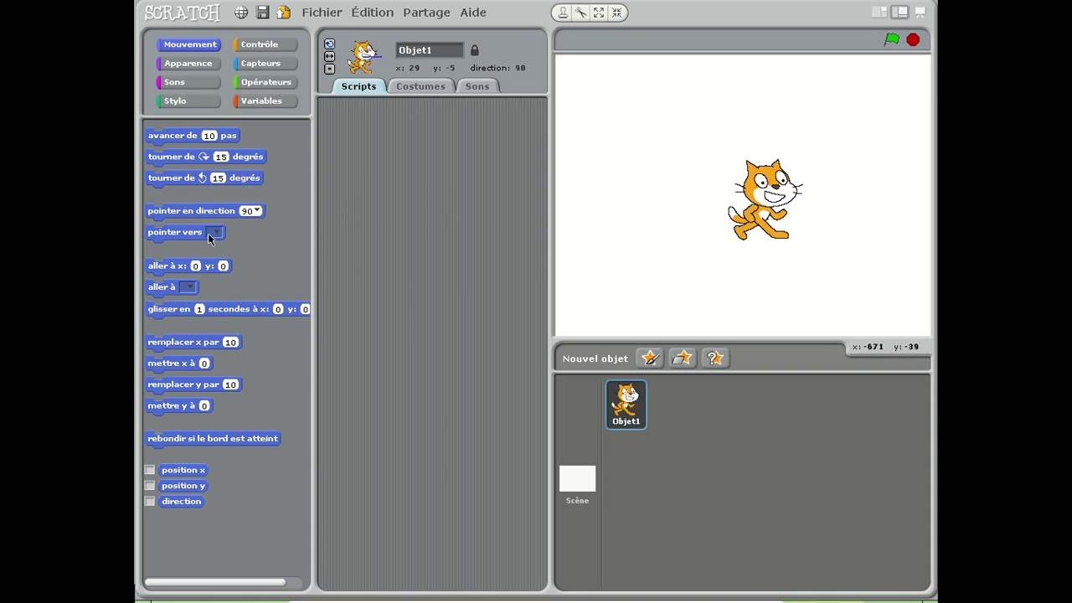
pyautogui.click(188, 269)
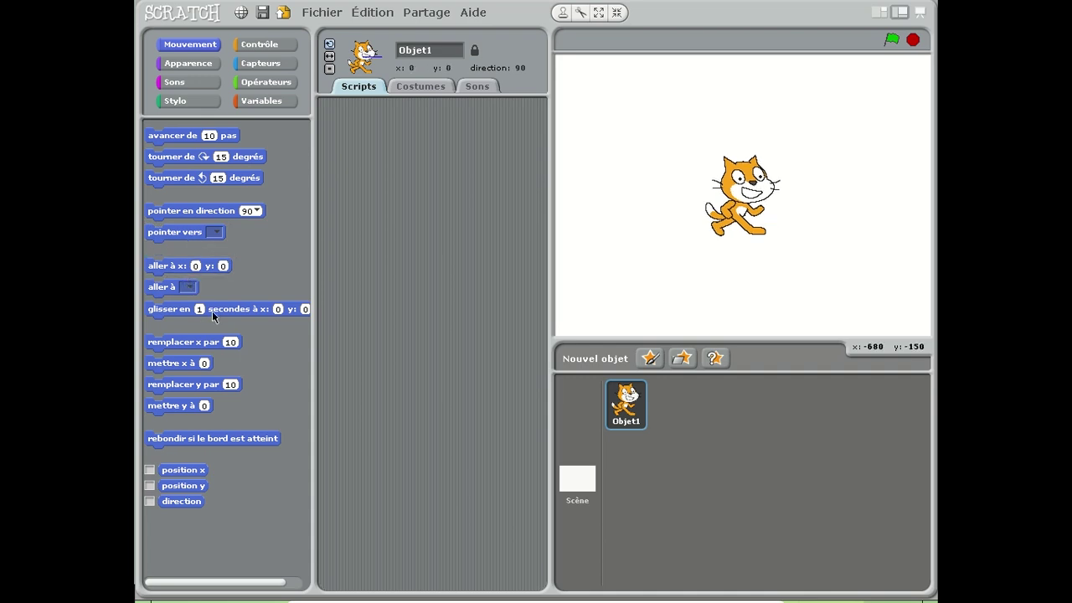
pyautogui.click(212, 311)
pyautogui.click(585, 474)
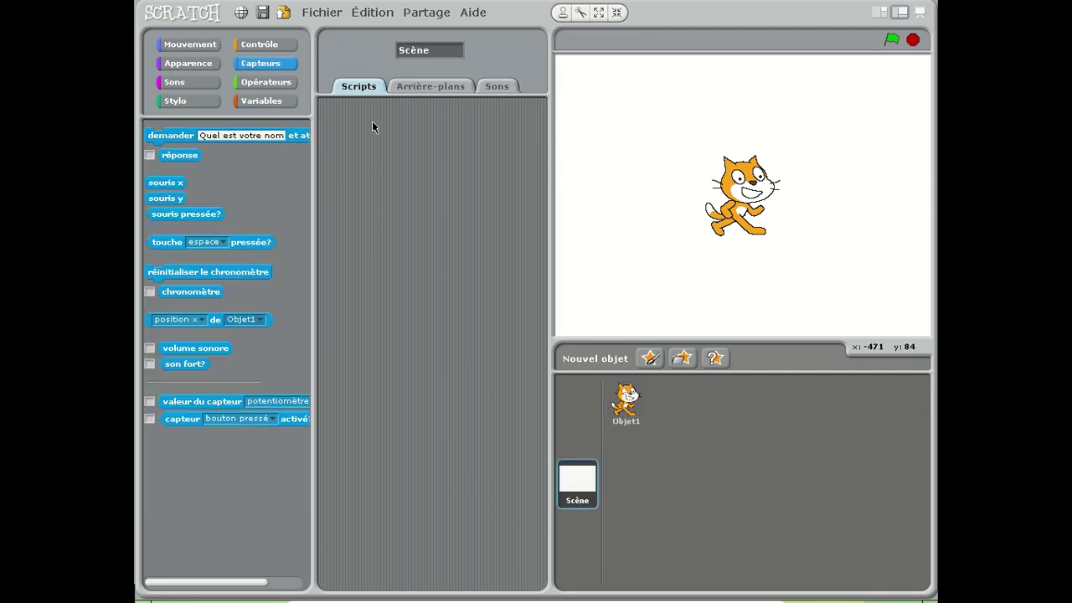
# Step: Toggle single-step mode off and on, then run the 'Quel est votre nom' ask block and mouse x reporter
pyautogui.click(425, 12)
pyautogui.click(388, 13)
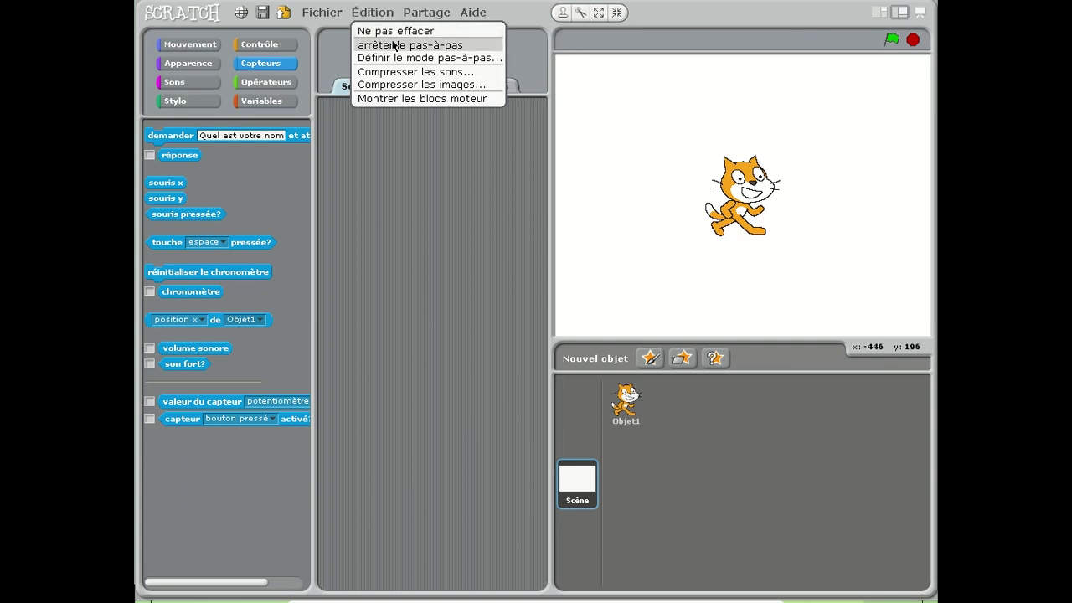
pyautogui.click(392, 45)
pyautogui.click(381, 12)
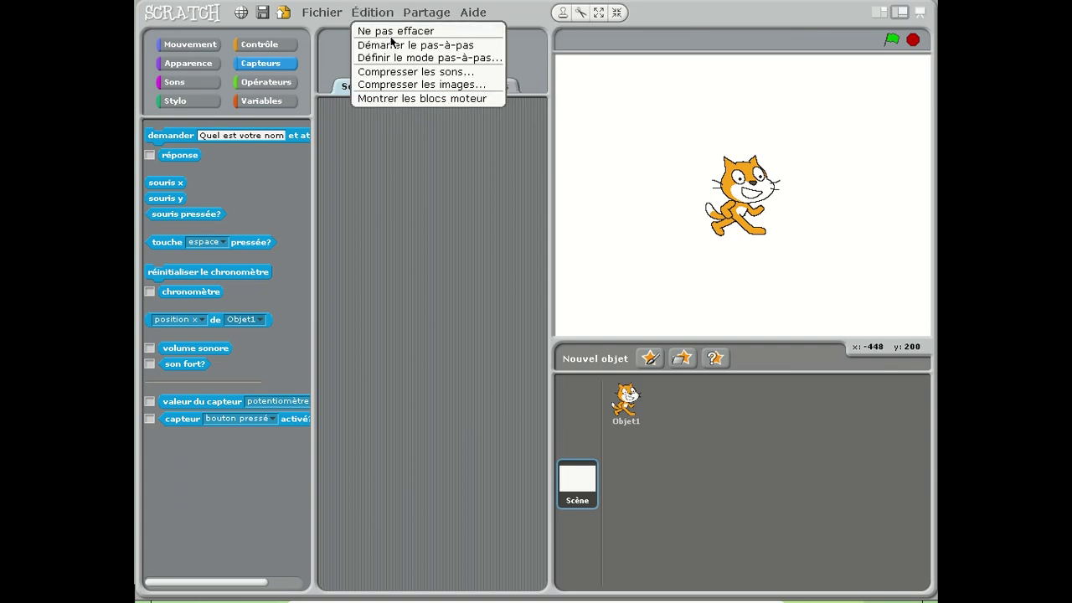
pyautogui.click(395, 46)
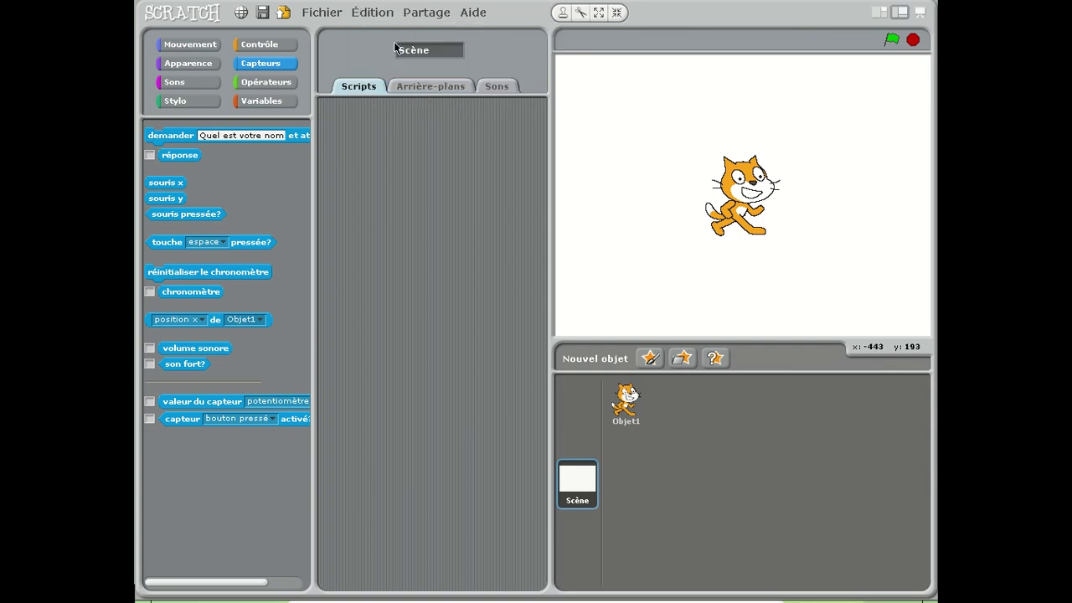
pyautogui.click(171, 136)
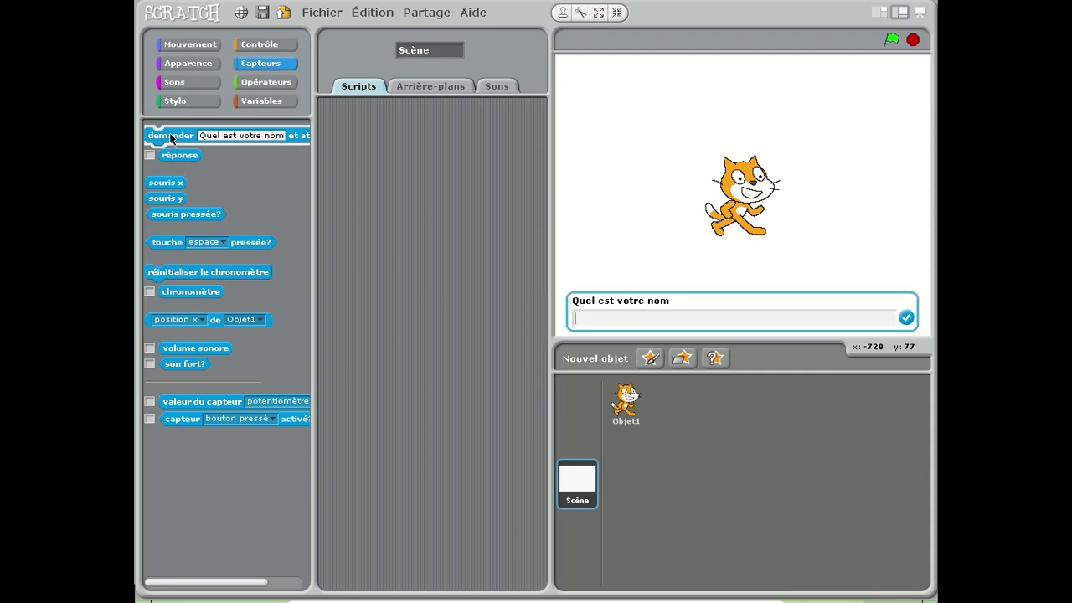
pyautogui.click(171, 186)
# Step: Quit Scratch, choosing Ne pas enregistrer for the project
pyautogui.click(322, 12)
pyautogui.click(342, 124)
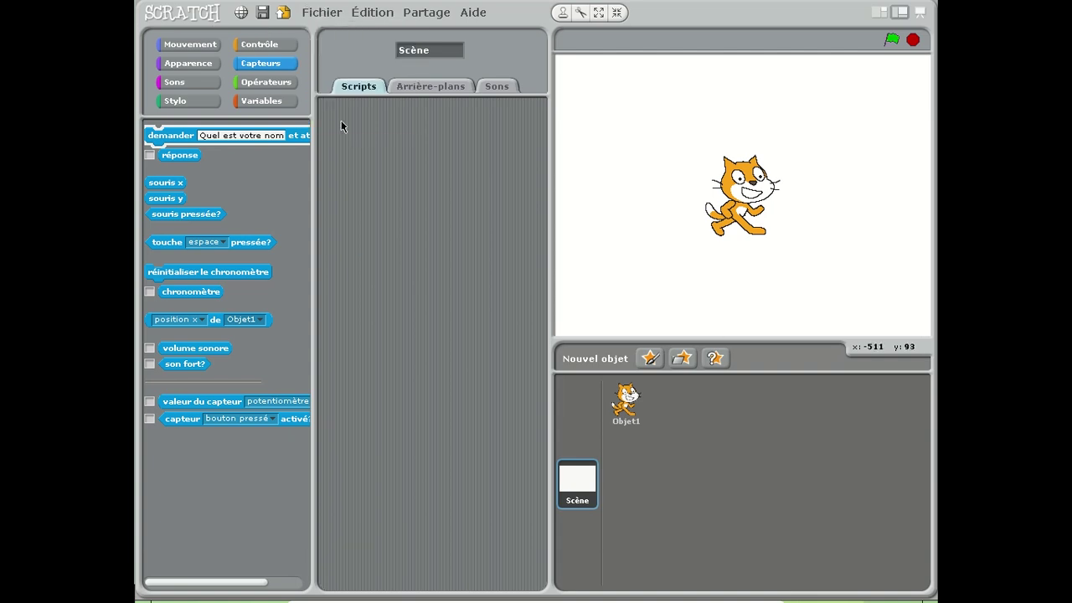
pyautogui.click(564, 318)
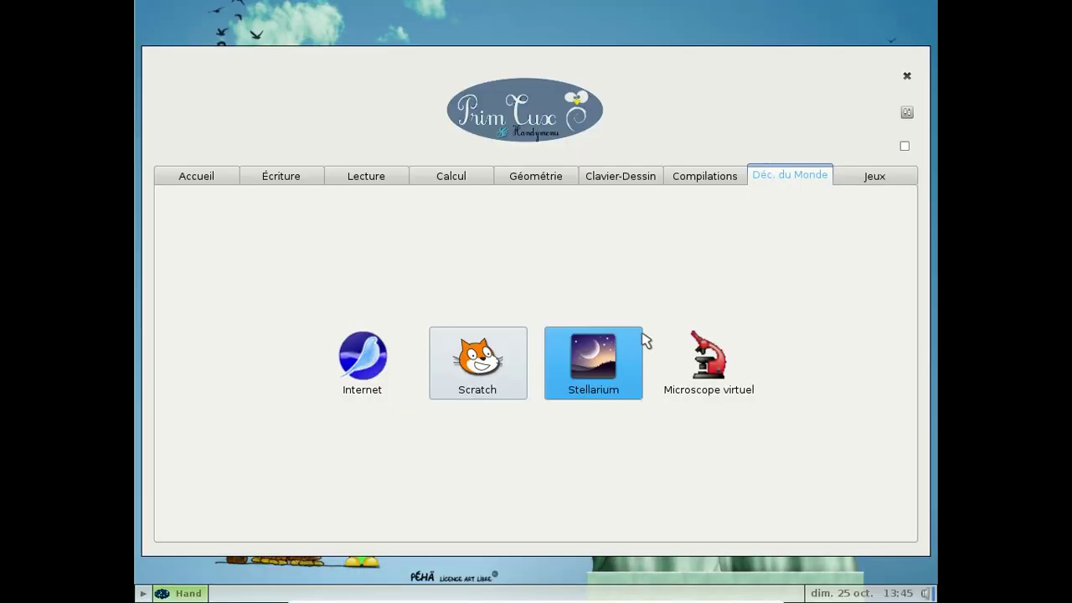
# Step: Close the launcher, log out of the super session, and log in with the maxi profile
pyautogui.click(881, 177)
pyautogui.click(907, 76)
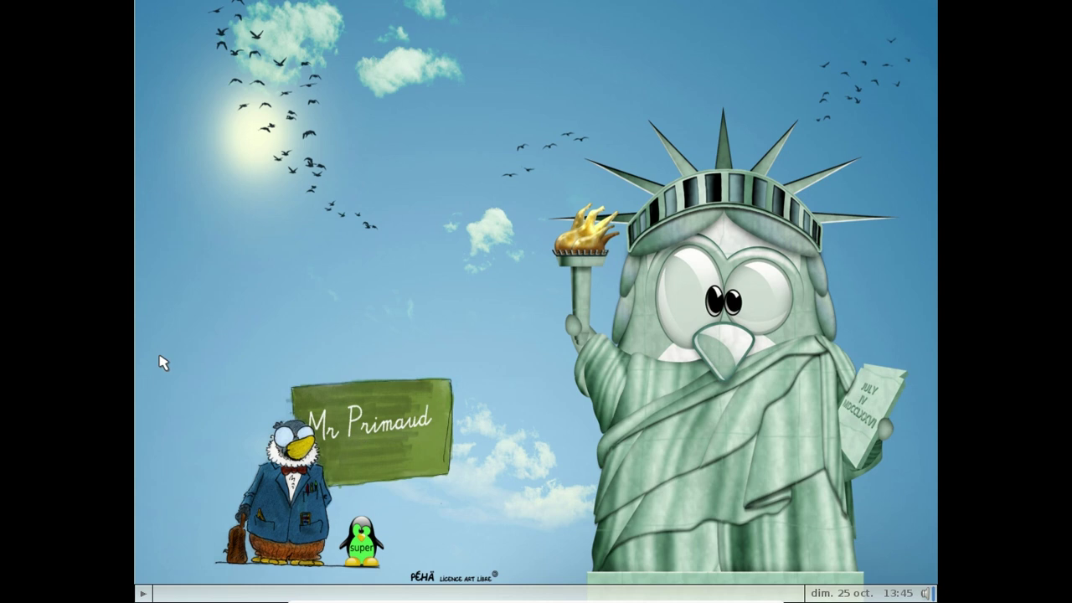
pyautogui.moveTo(152, 417)
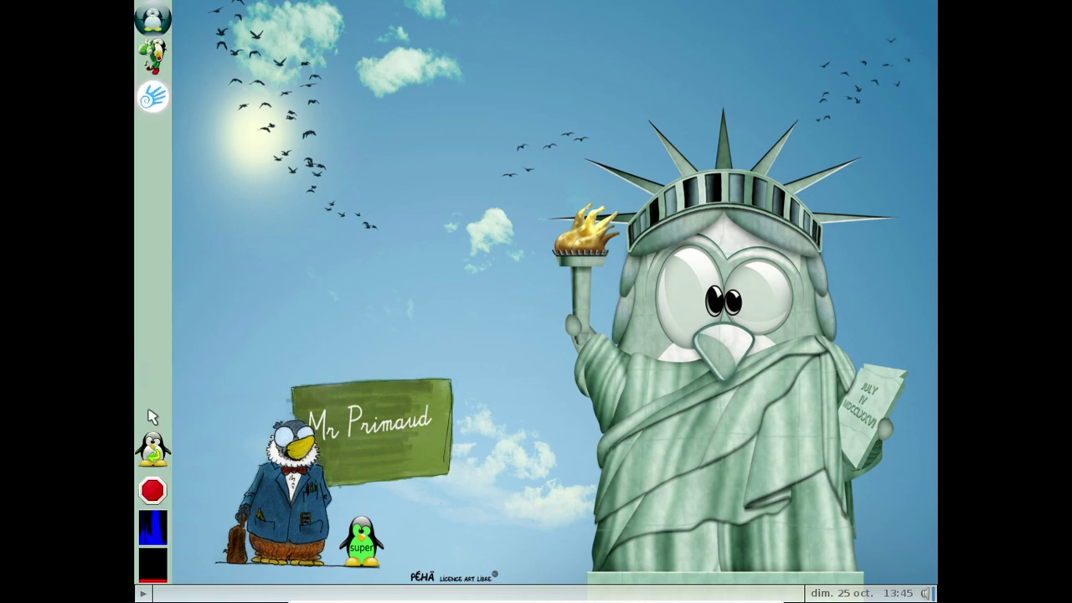
pyautogui.click(149, 475)
pyautogui.click(630, 353)
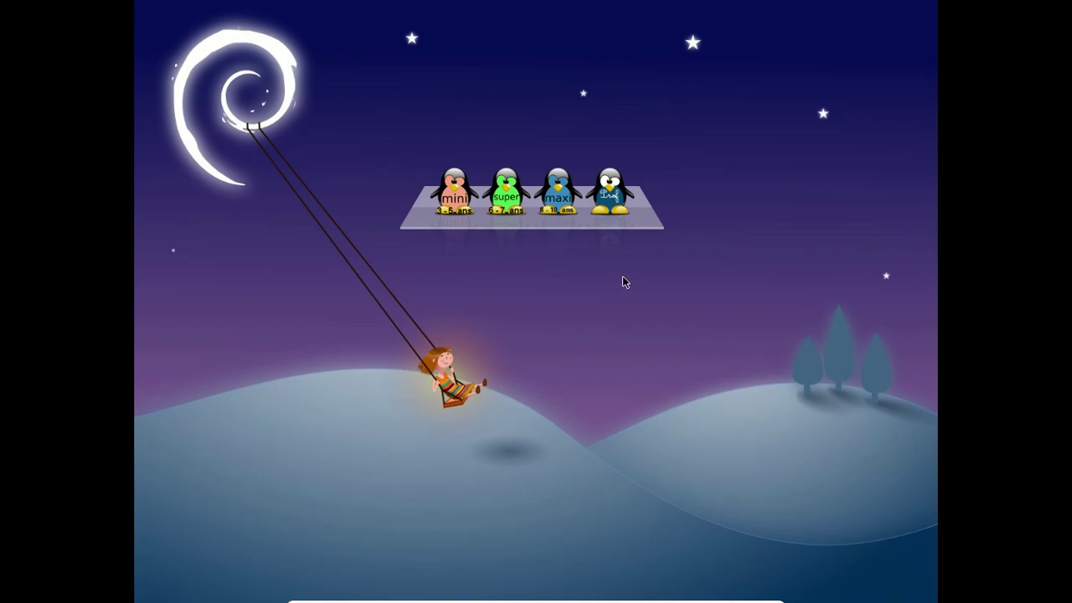
pyautogui.click(559, 196)
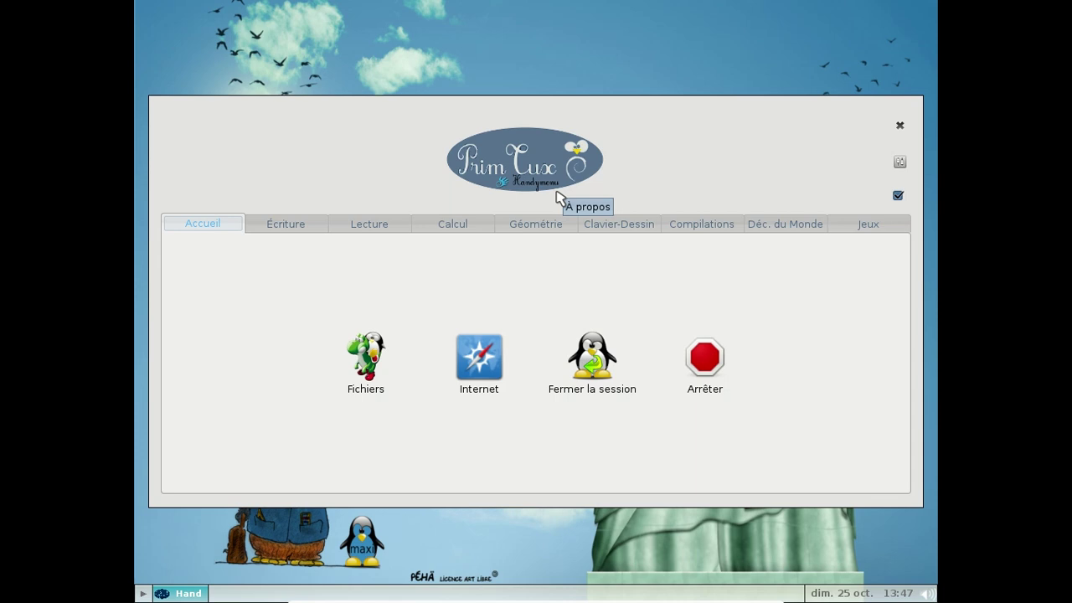
# Step: Browse the maxi Handymenu categories from Écriture through Jeux, then launch Monsterz
pyautogui.click(285, 224)
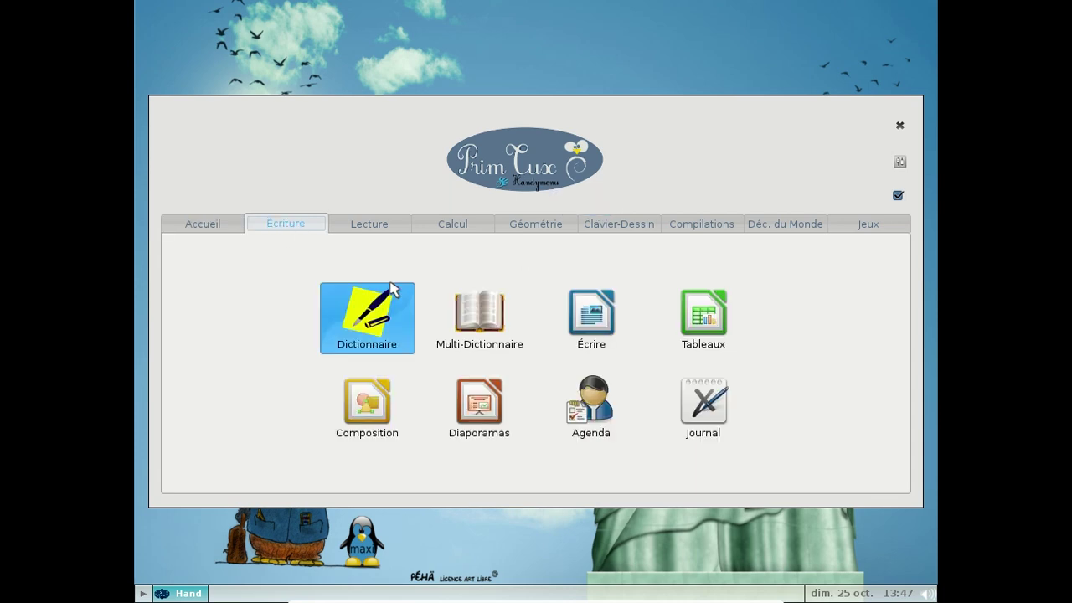
pyautogui.click(394, 228)
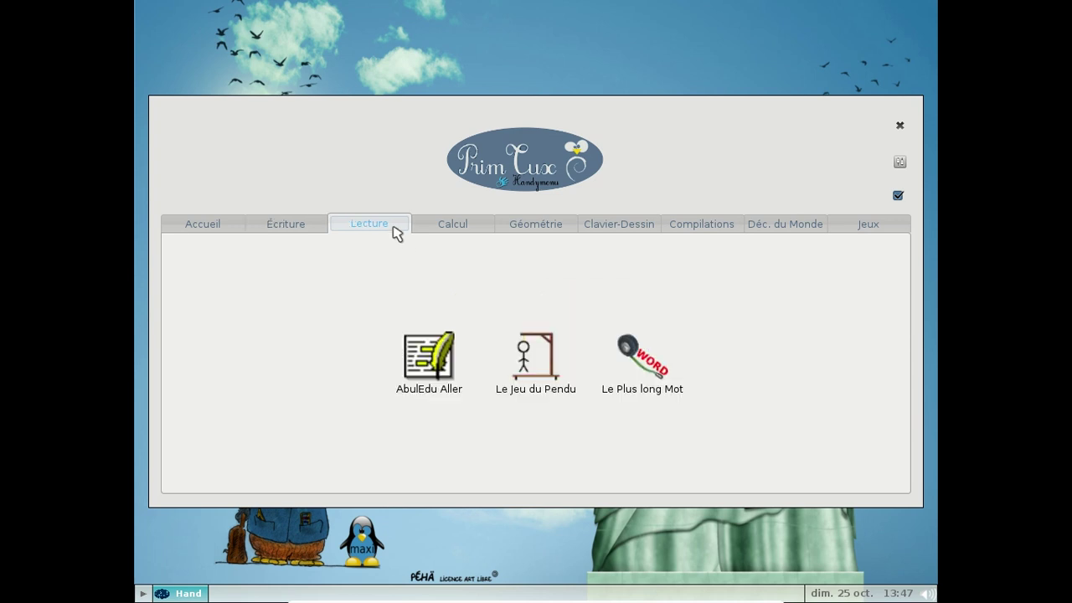
pyautogui.click(447, 231)
pyautogui.click(527, 228)
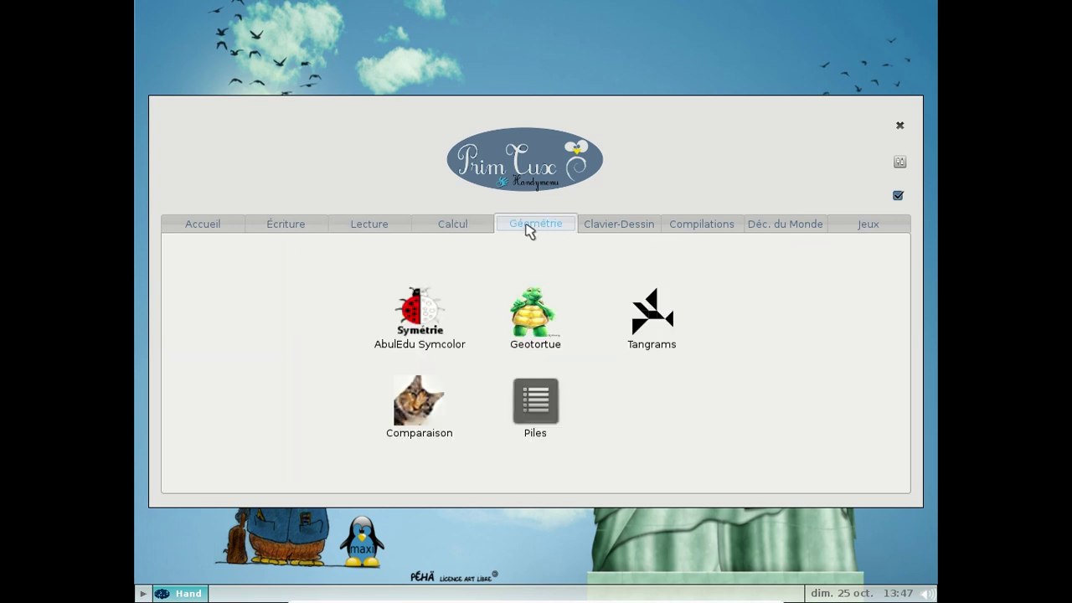
pyautogui.click(642, 231)
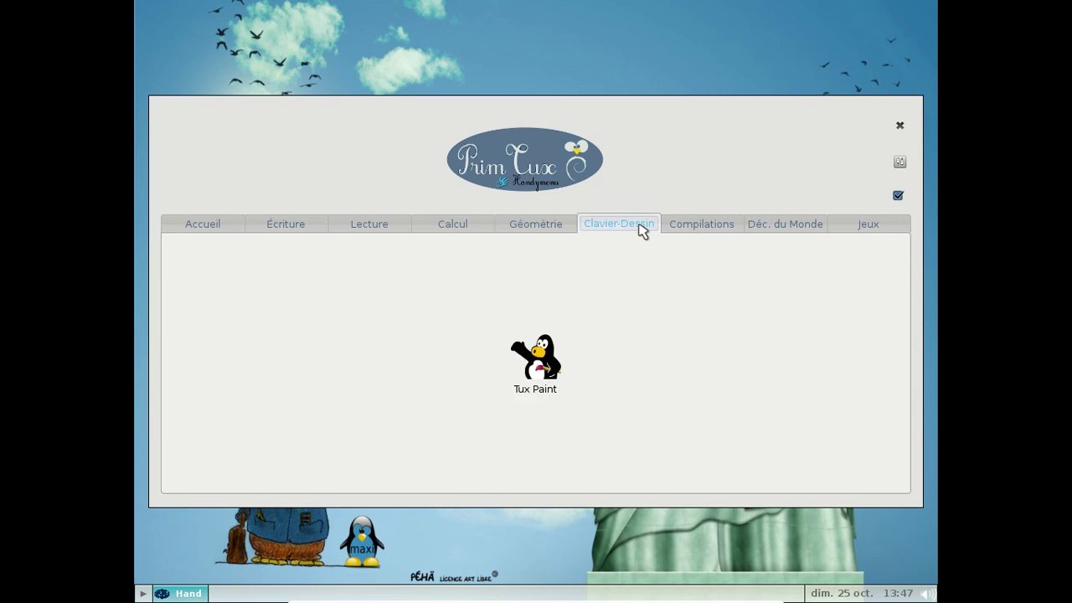
pyautogui.click(680, 232)
pyautogui.click(763, 220)
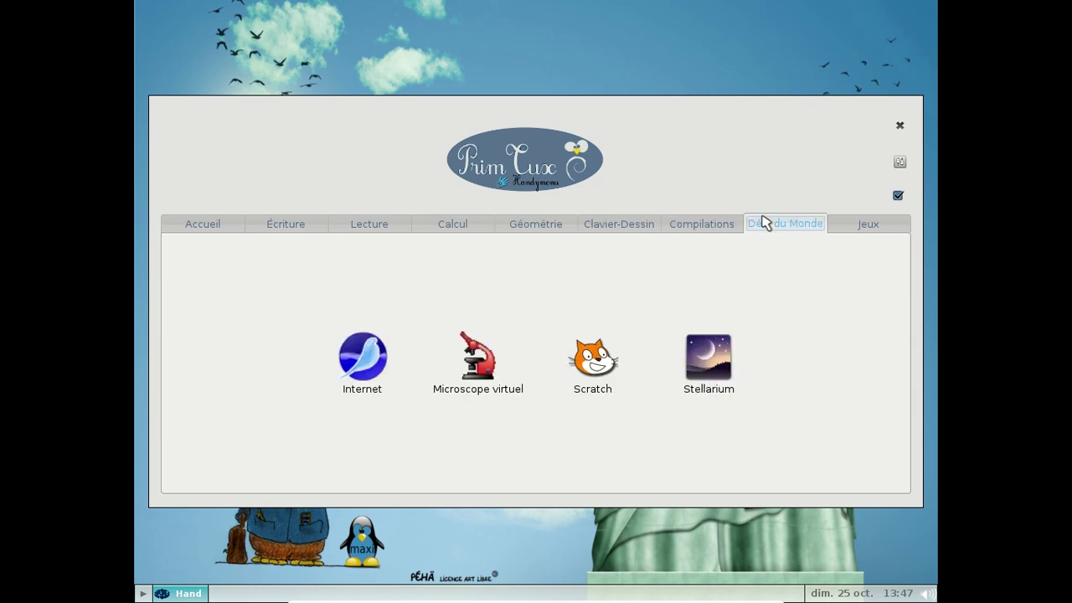
pyautogui.click(851, 228)
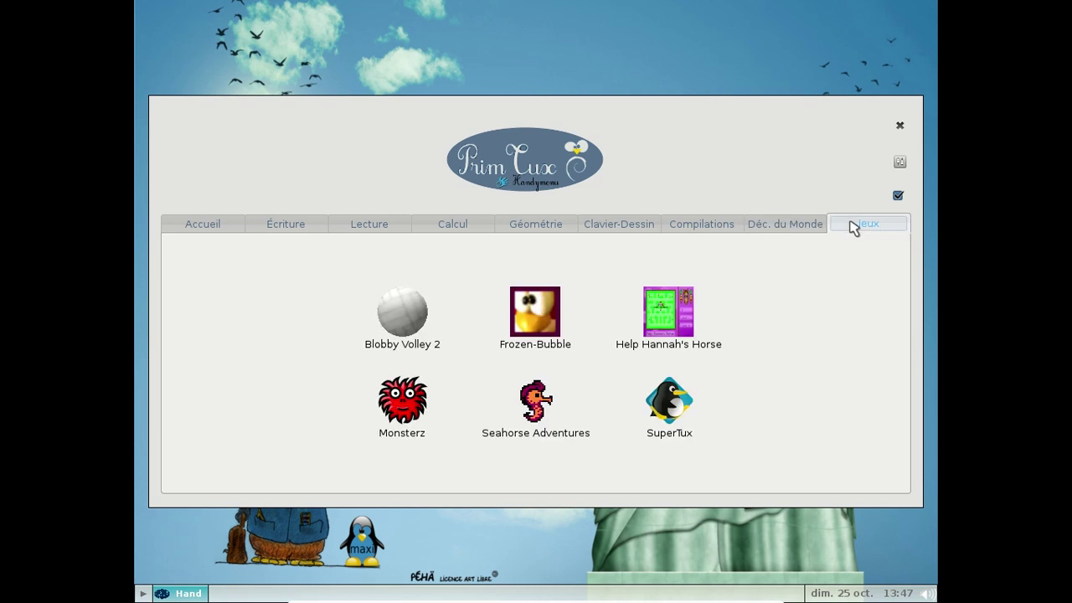
pyautogui.click(419, 412)
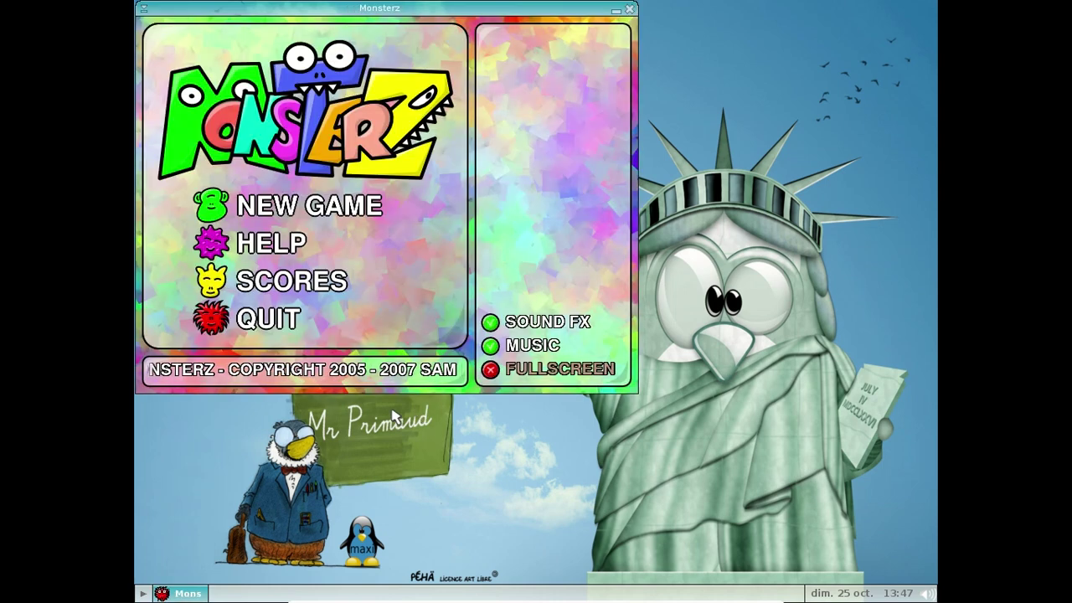
# Step: Close the Monsterz game and open the PrimTux HandyMenu from the left panel
pyautogui.click(627, 6)
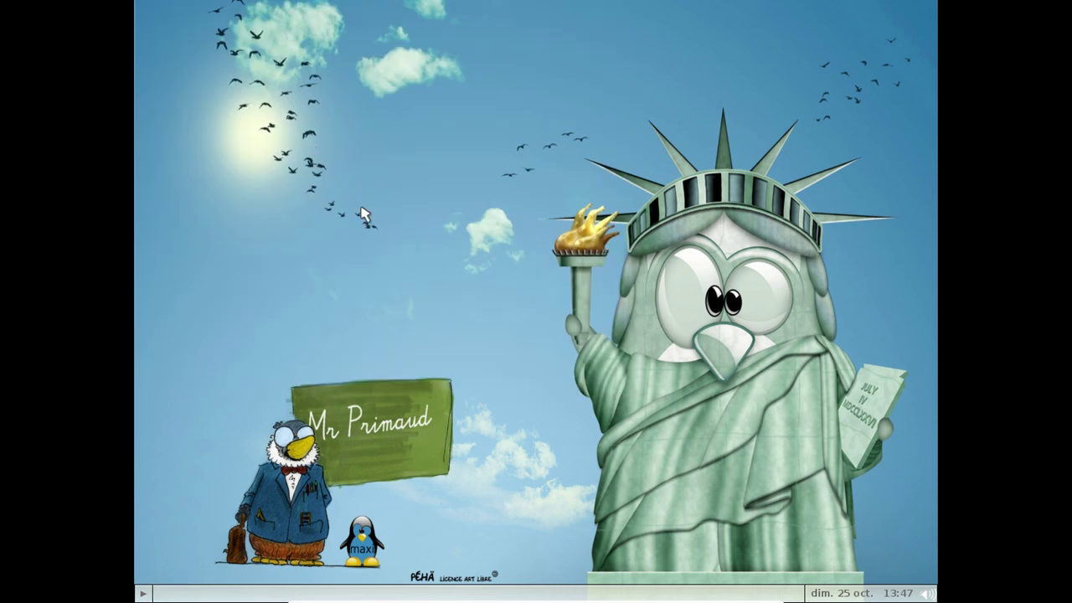
pyautogui.moveTo(135, 257)
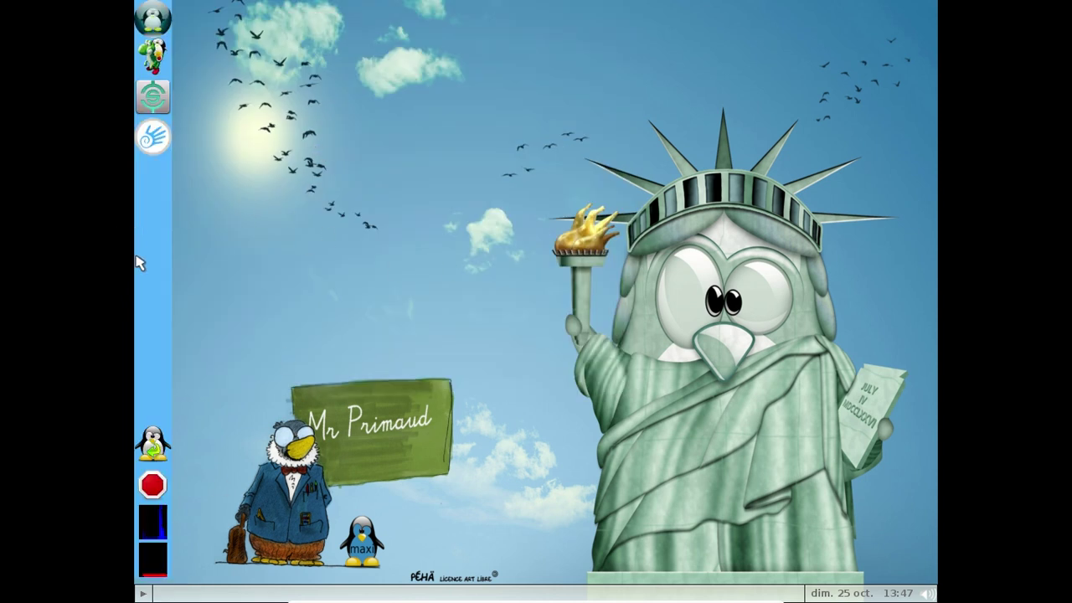
pyautogui.click(146, 137)
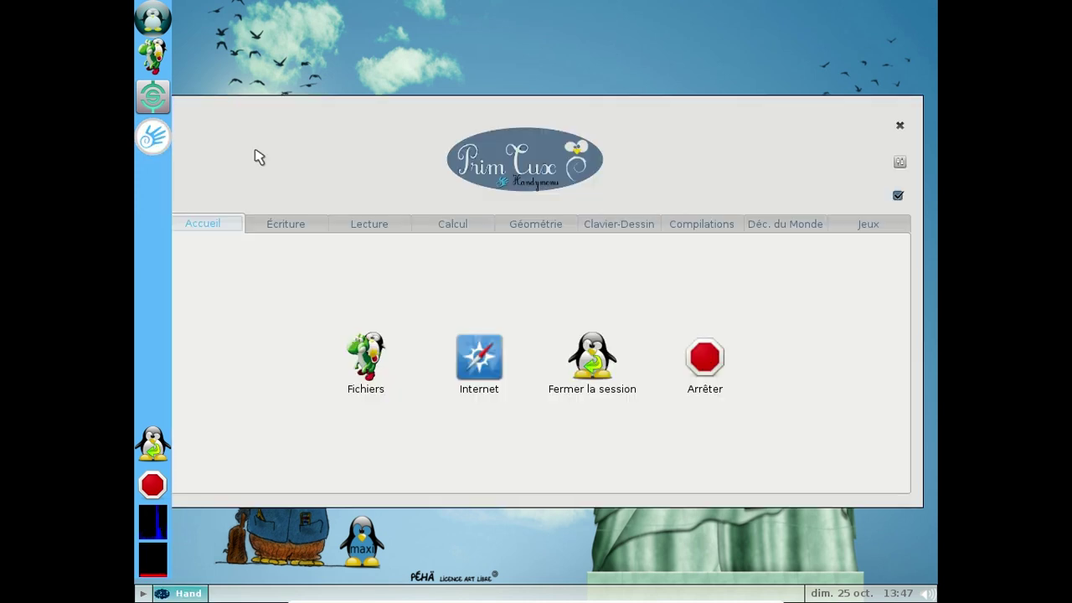
# Step: Browse the Lecture, Jeux and Déc. du Monde tabs, then launch Internet
pyautogui.click(899, 198)
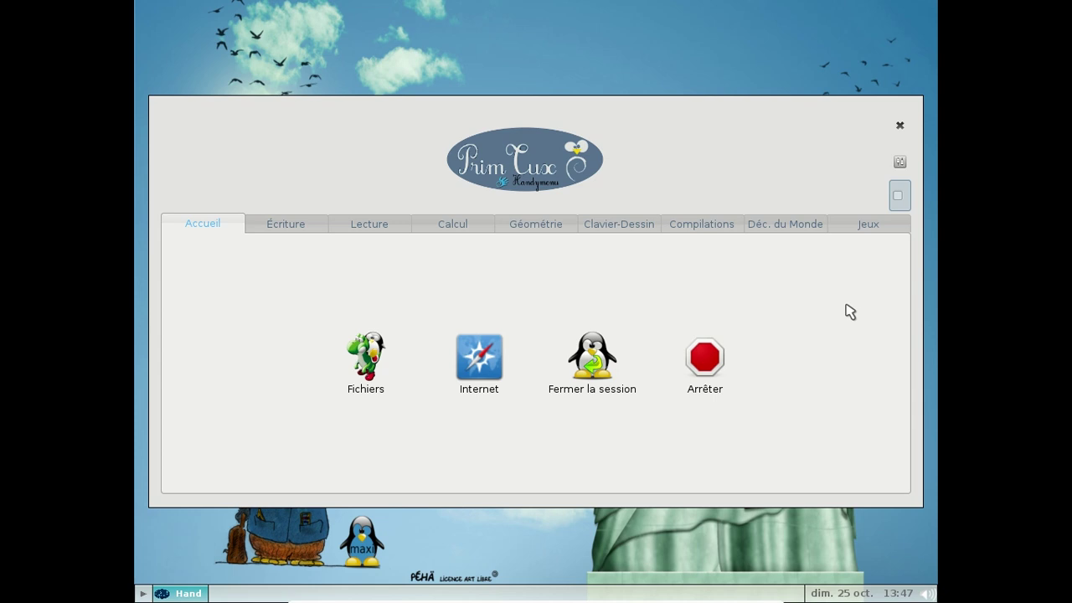
pyautogui.click(334, 230)
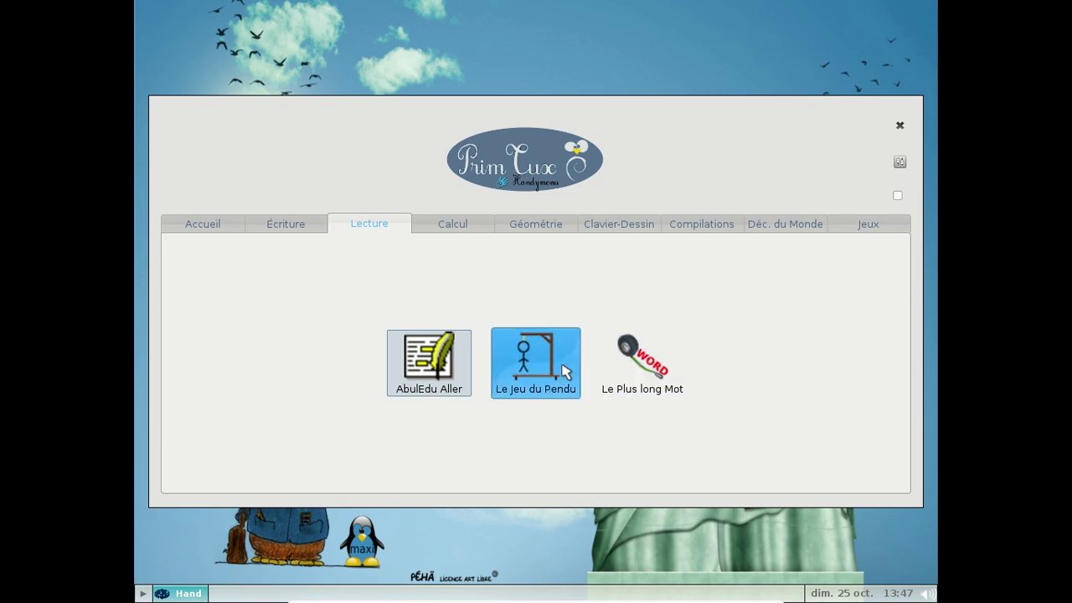
pyautogui.click(846, 228)
pyautogui.click(810, 226)
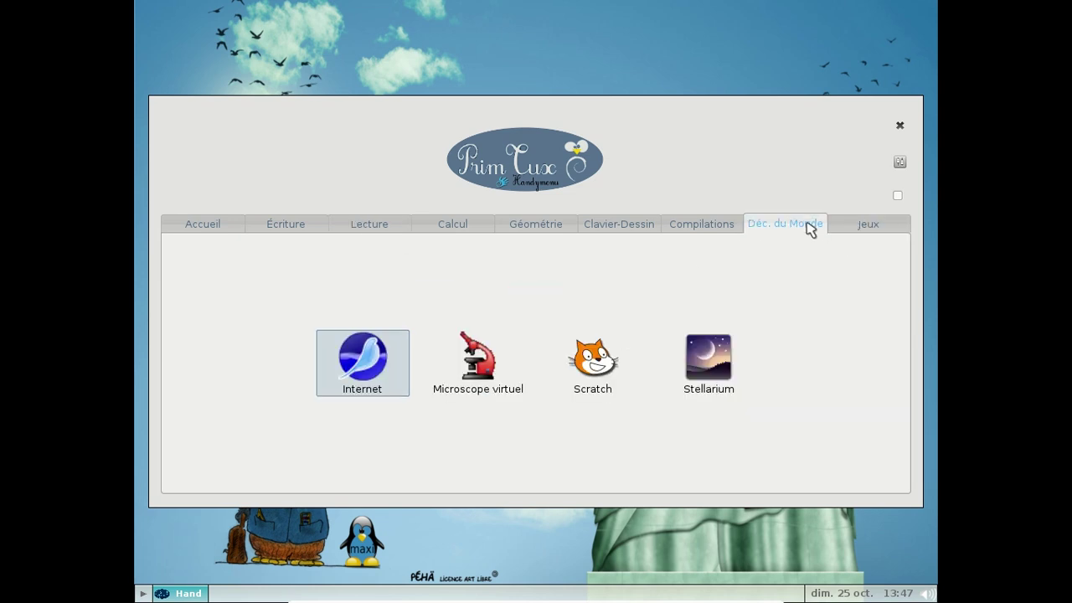
pyautogui.click(353, 376)
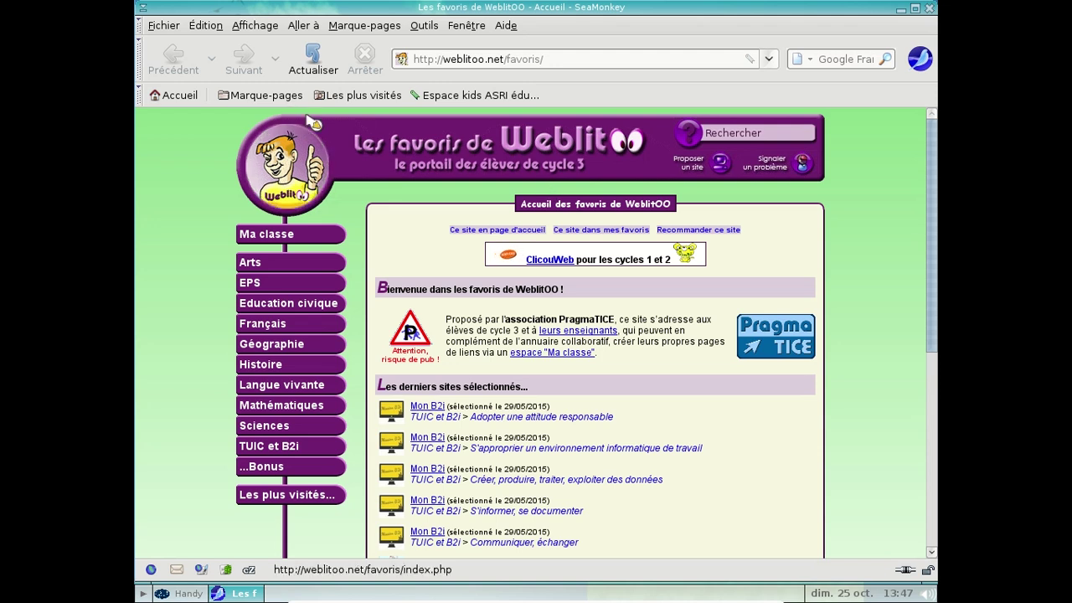
# Step: Load playboy.com in a new SeaMonkey tab to test the web filter
pyautogui.hotkey('ctrl', 't')
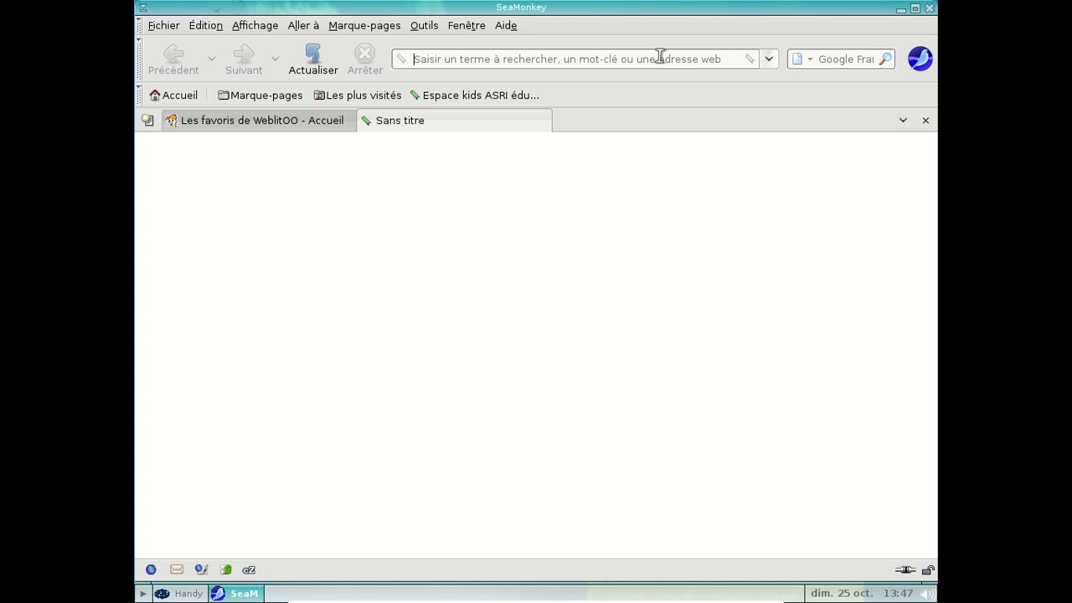
pyautogui.write('paly')
pyautogui.press('BackSpace')
pyautogui.press('BackSpace')
pyautogui.press('BackSpace')
pyautogui.write('layboy.com')
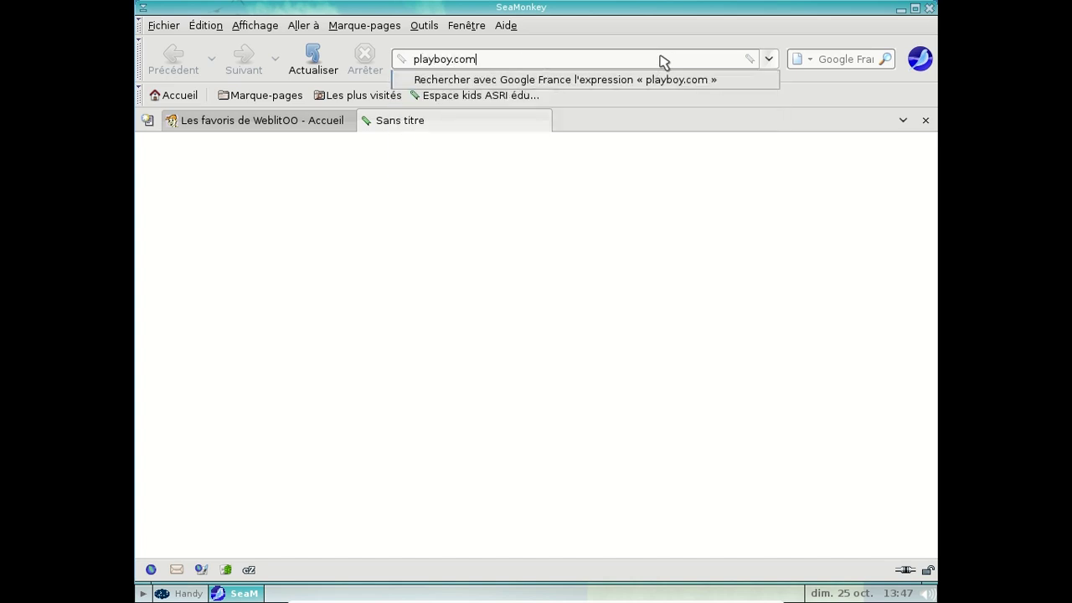
pyautogui.press('Return')
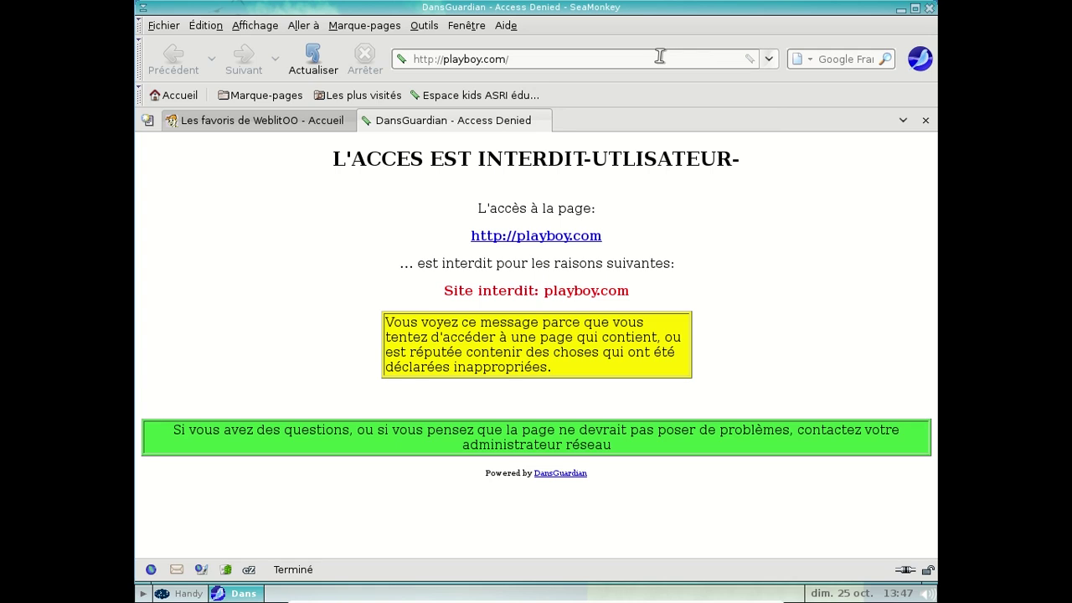
# Step: Clear the blocked address and close the DansGuardian access-denied tab with Fermer l'onglet
pyautogui.click(660, 56)
pyautogui.press('BackSpace')
pyautogui.press('BackSpace')
pyautogui.press('BackSpace')
pyautogui.press('BackSpace')
pyautogui.press('BackSpace')
pyautogui.press('BackSpace')
pyautogui.press('BackSpace')
pyautogui.press('BackSpace')
pyautogui.press('BackSpace')
pyautogui.press('BackSpace')
pyautogui.press('BackSpace')
pyautogui.press('BackSpace')
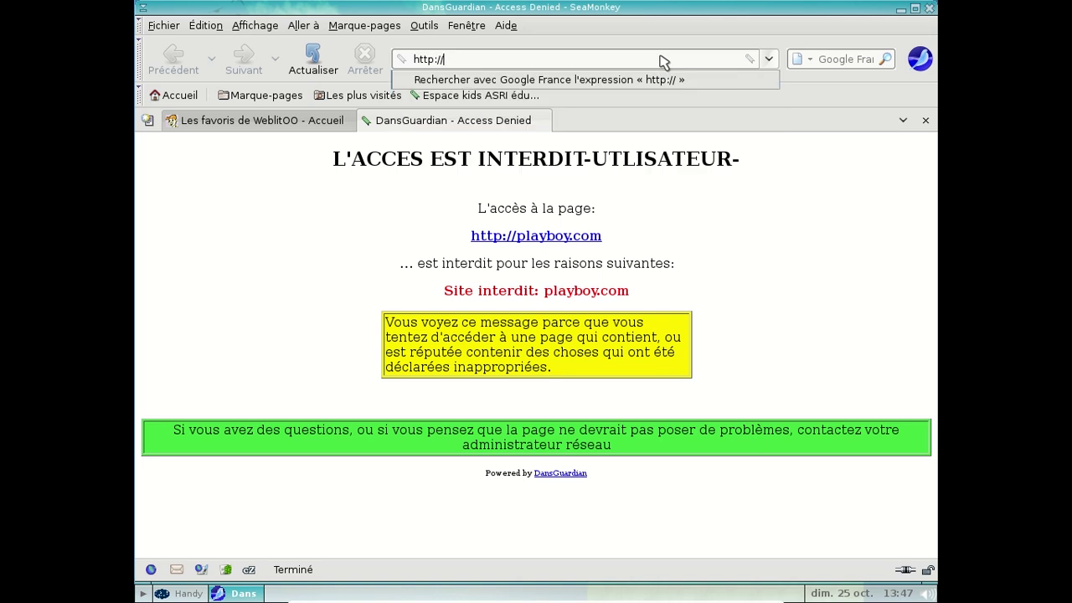
pyautogui.write('go')
pyautogui.press('BackSpace')
pyautogui.press('BackSpace')
pyautogui.press('BackSpace')
pyautogui.press('BackSpace')
pyautogui.press('BackSpace')
pyautogui.press('BackSpace')
pyautogui.press('BackSpace')
pyautogui.press('BackSpace')
pyautogui.press('BackSpace')
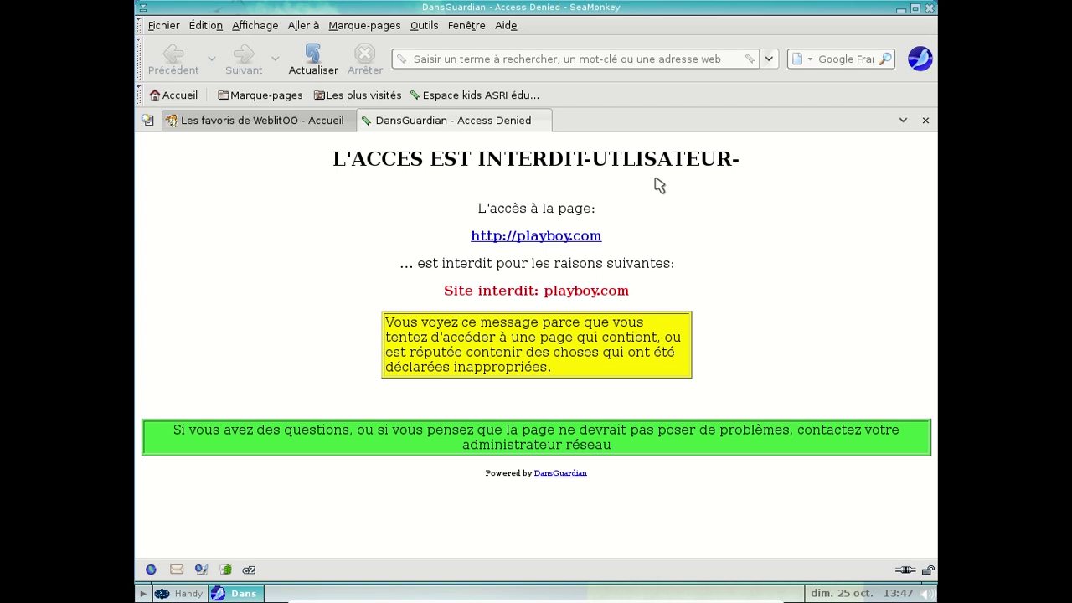
pyautogui.rightClick(487, 122)
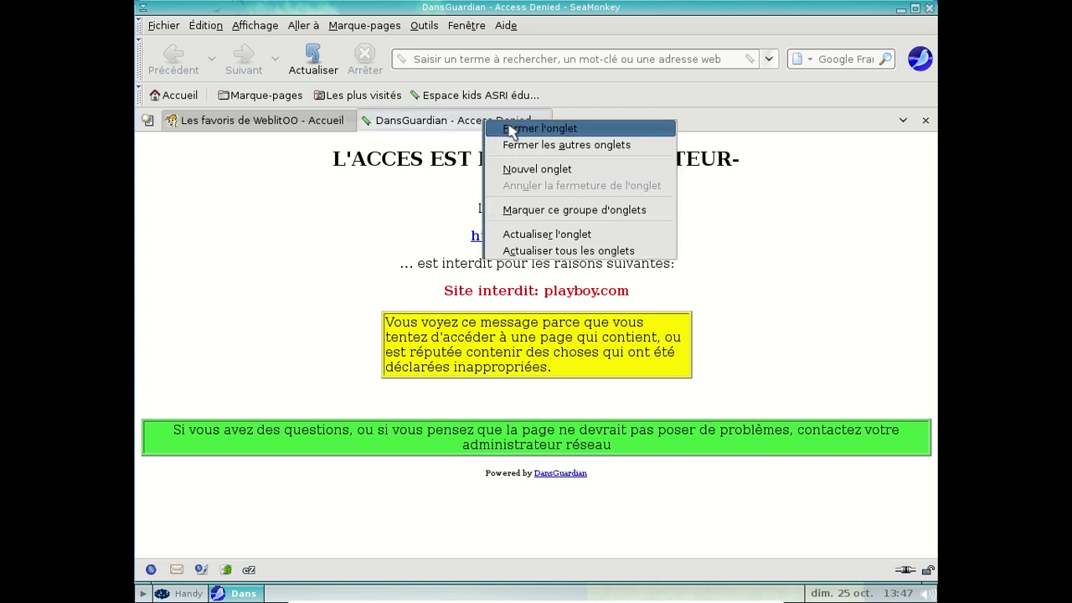
pyautogui.click(511, 130)
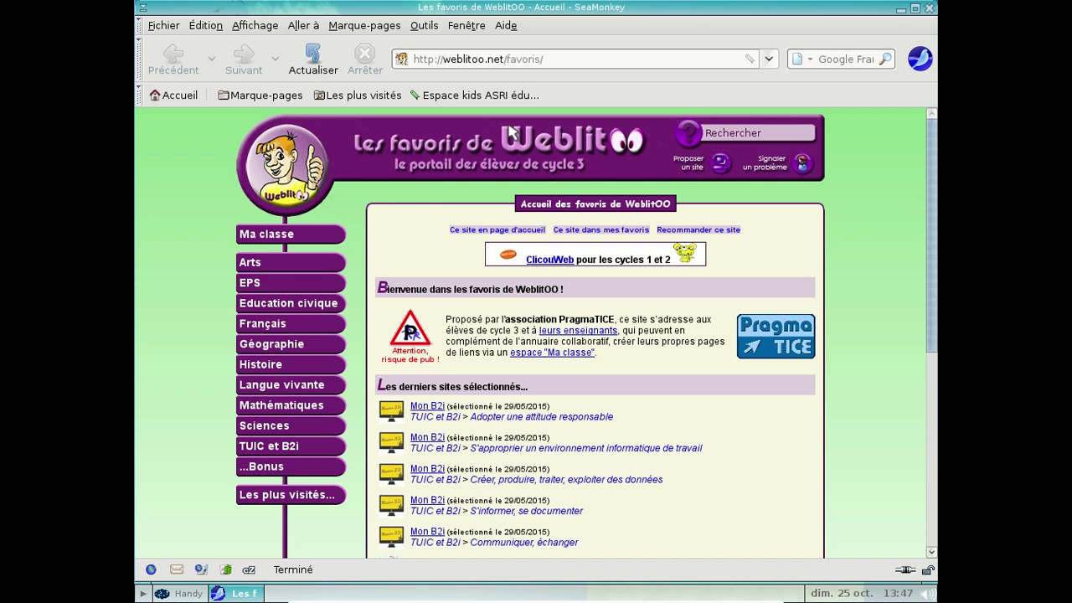
# Step: Load primtux.fr in a new SeaMonkey tab
pyautogui.moveTo(310, 287)
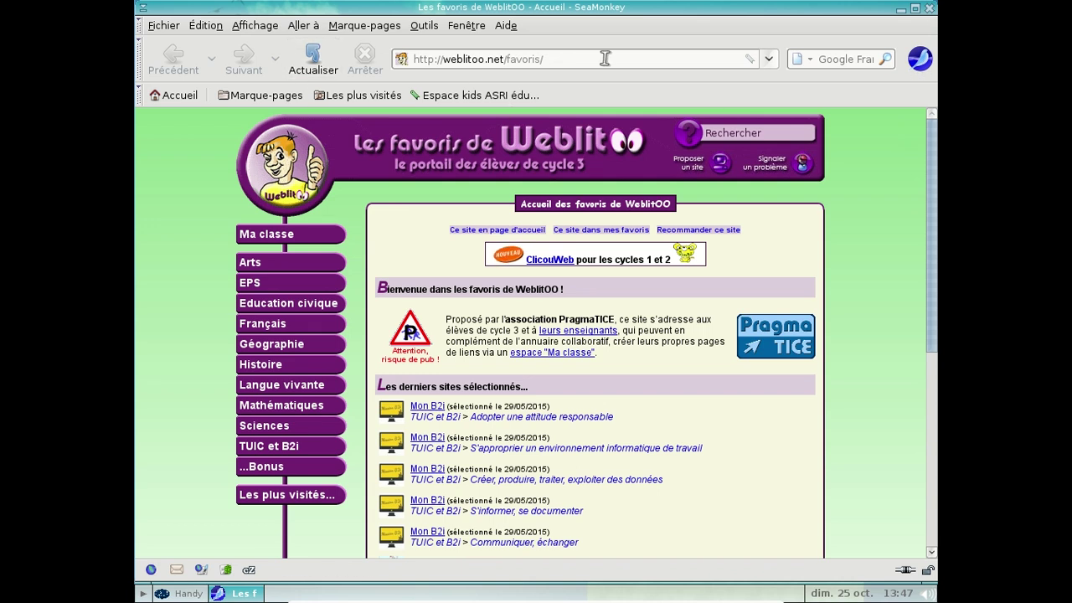
pyautogui.hotkey('ctrl', 't')
pyautogui.write('primtux.fr')
pyautogui.press('Return')
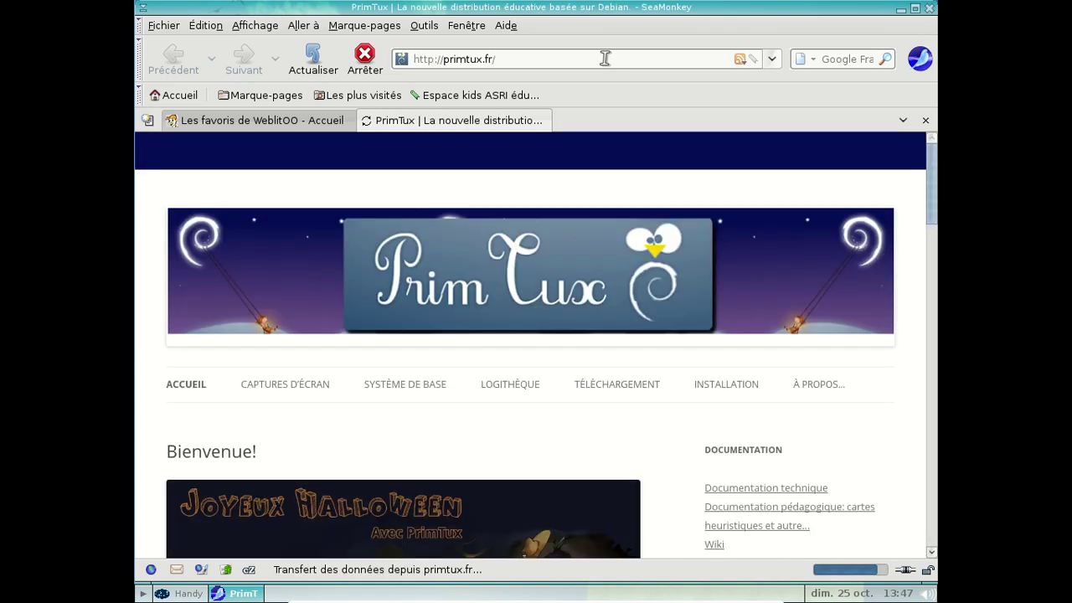
# Step: Close the WeblitOO favourites tab with Fermer l'onglet, keeping primtux.fr
pyautogui.click(340, 126)
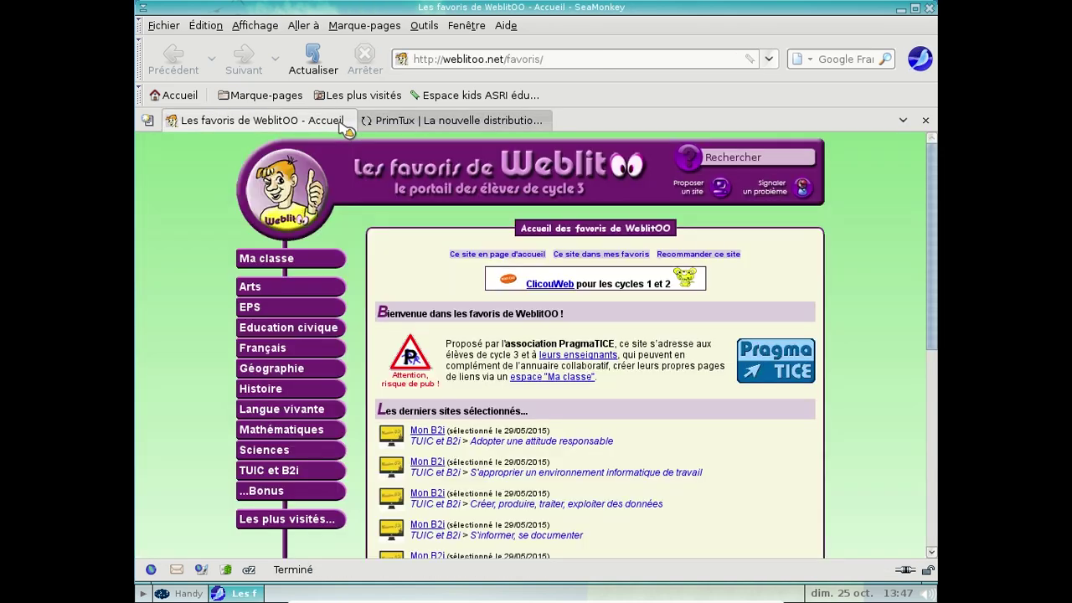
pyautogui.rightClick(345, 126)
pyautogui.click(366, 134)
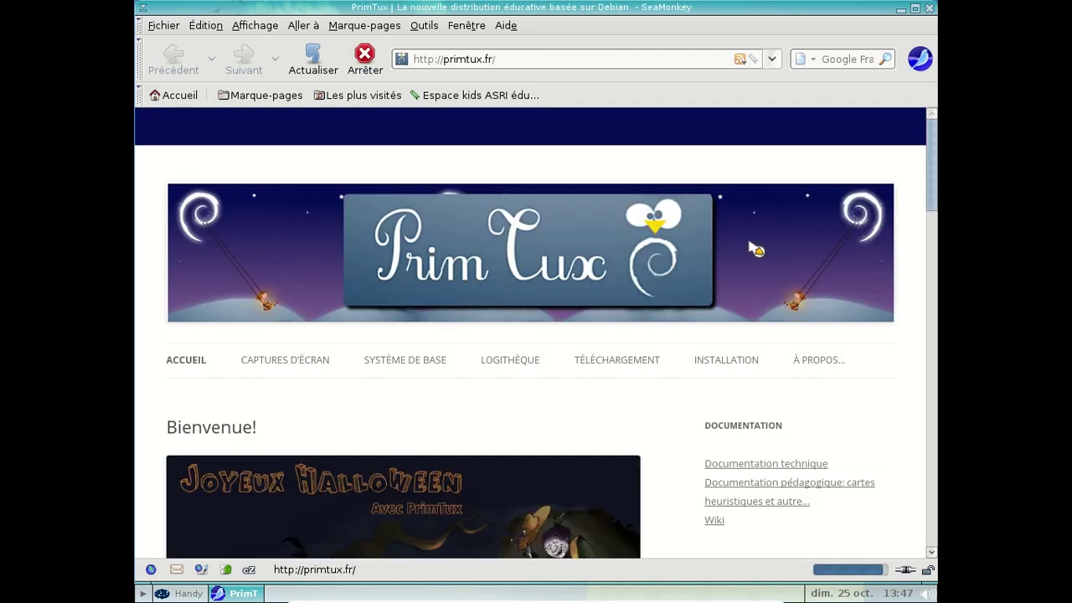
# Step: Read down the primtux.fr Bienvenue page, then close SeaMonkey
pyautogui.scroll(-3, 754, 245)
pyautogui.scroll(-6, 760, 249)
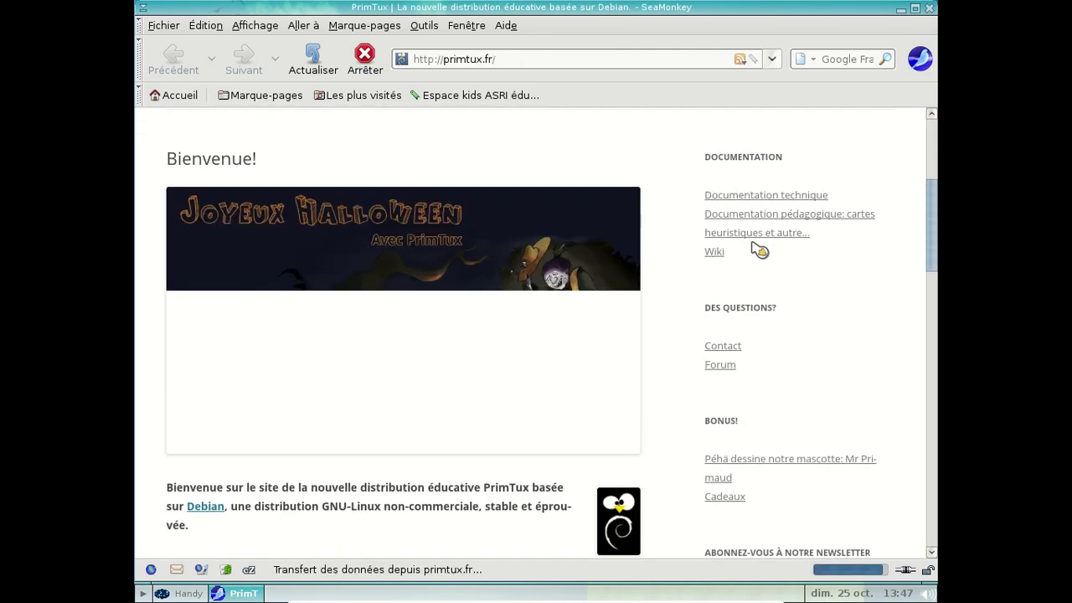
pyautogui.scroll(-12, 754, 245)
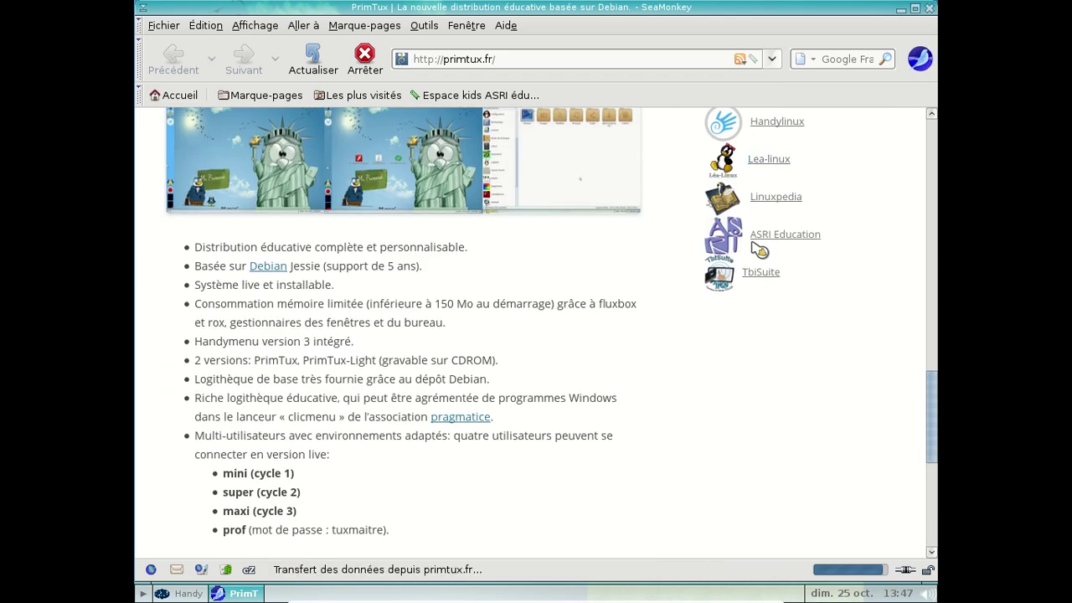
pyautogui.scroll(-1, 760, 249)
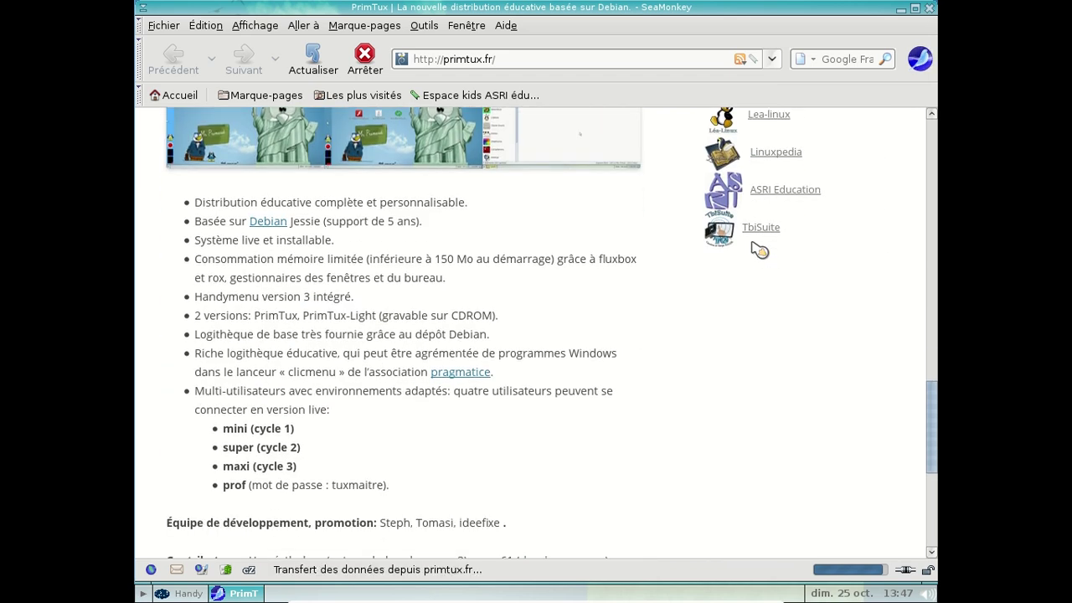
pyautogui.scroll(-1, 759, 249)
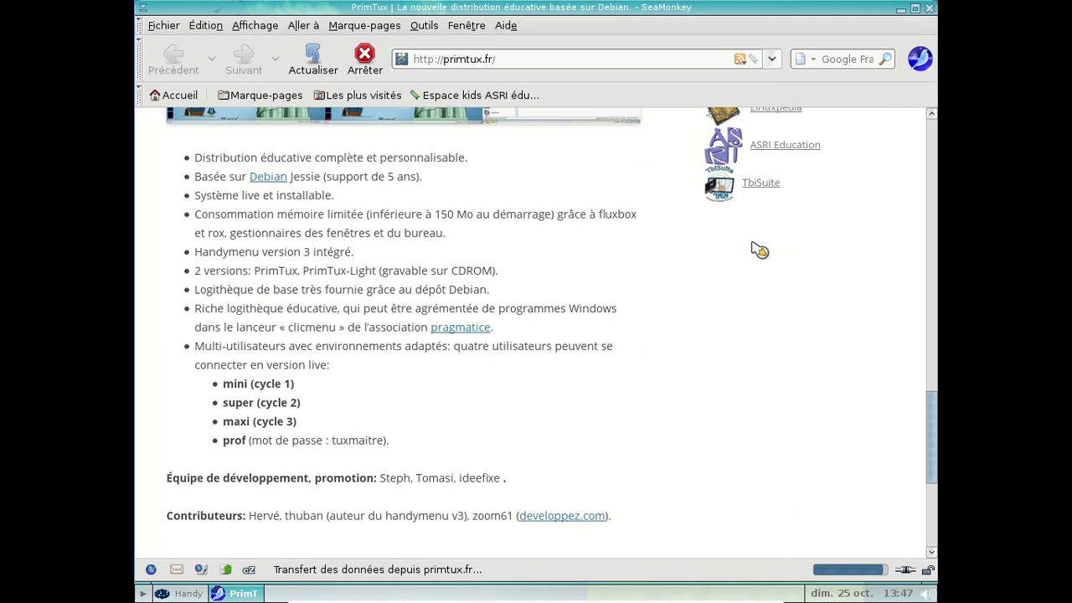
pyautogui.scroll(-5, 760, 250)
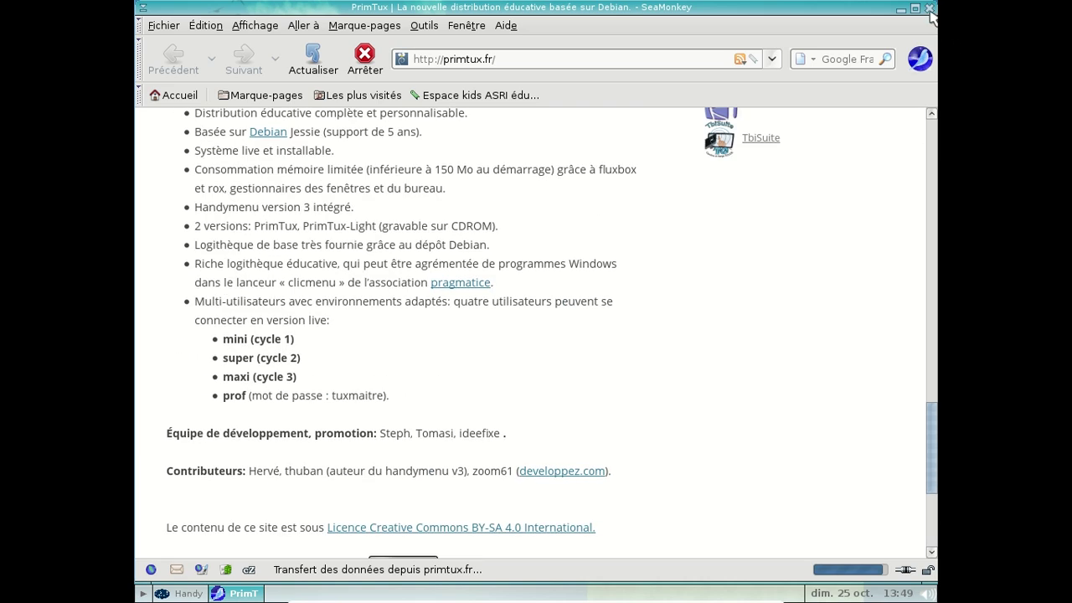
pyautogui.click(929, 9)
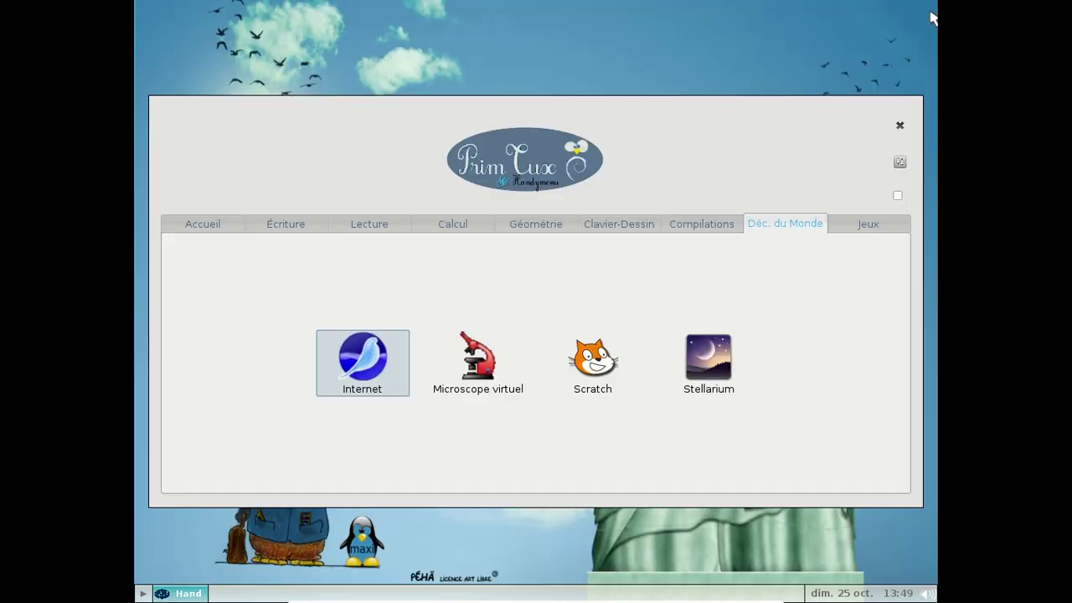
# Step: View the Compilations, Clavier-Dessin, Géométrie, Calcul, Lecture, Écriture and Accueil tabs, then open Fichiers
pyautogui.click(731, 225)
pyautogui.click(638, 224)
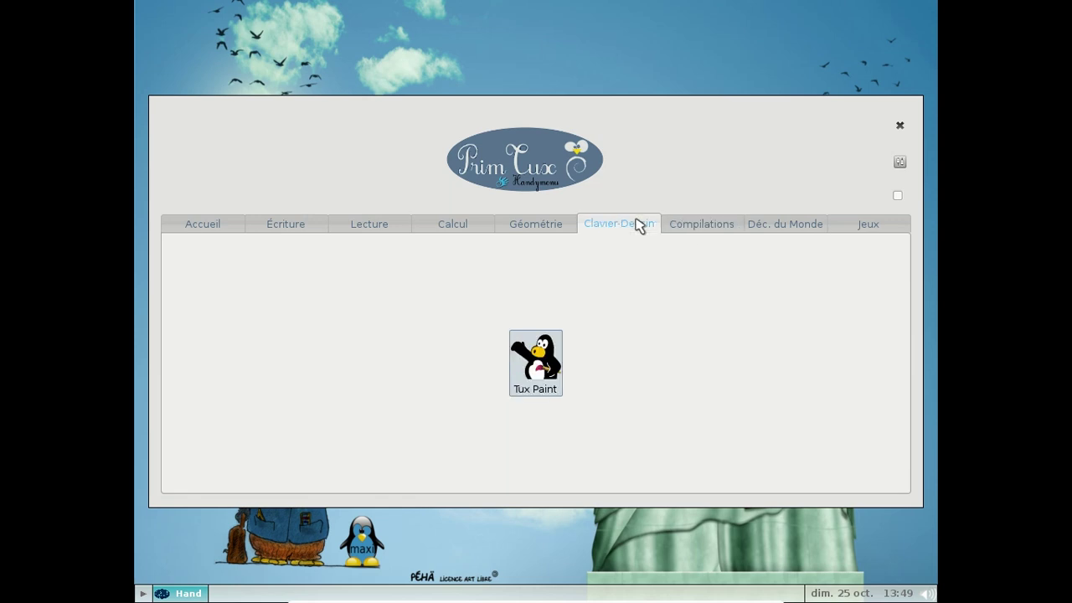
pyautogui.click(518, 230)
pyautogui.click(456, 232)
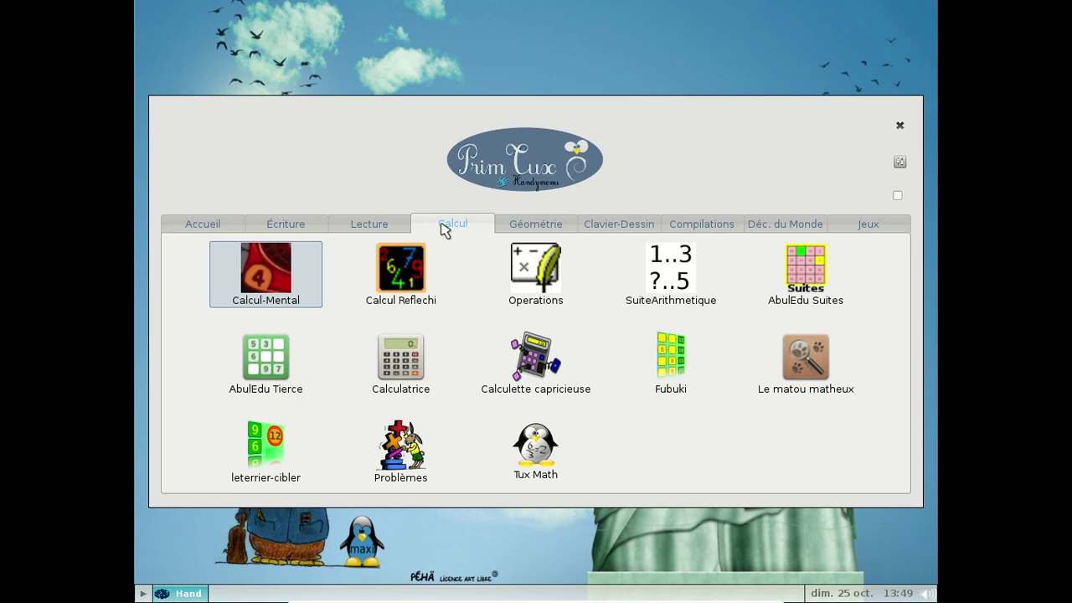
pyautogui.click(360, 234)
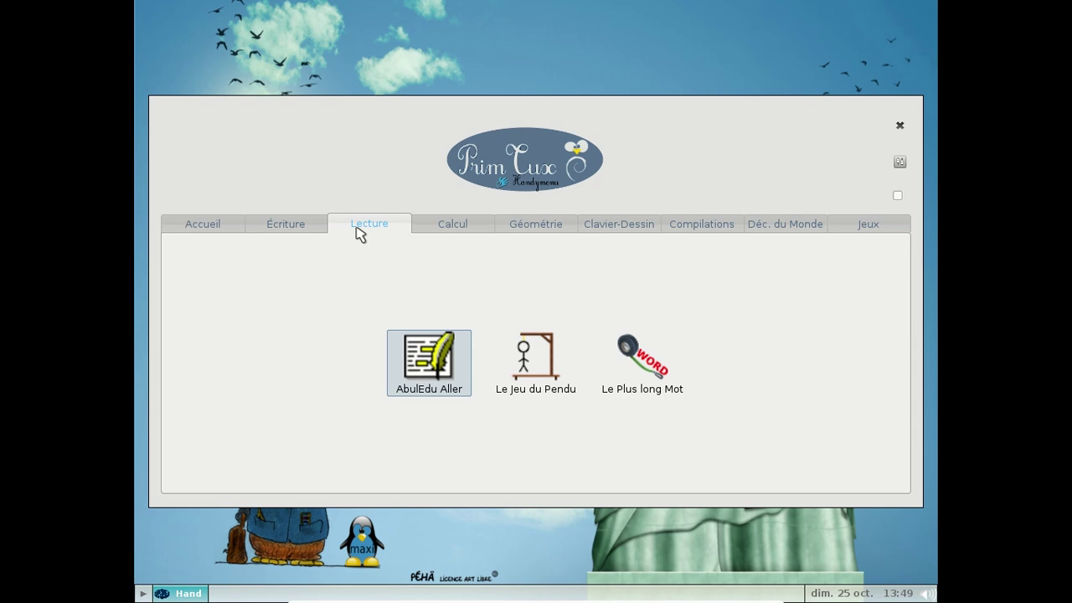
pyautogui.click(289, 233)
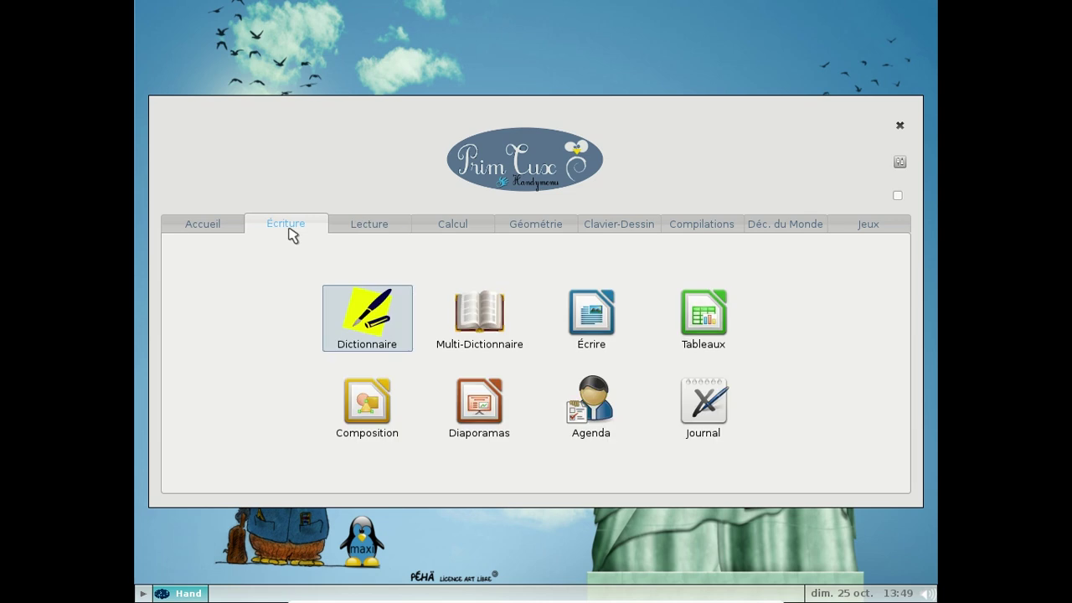
pyautogui.click(222, 225)
pyautogui.click(366, 360)
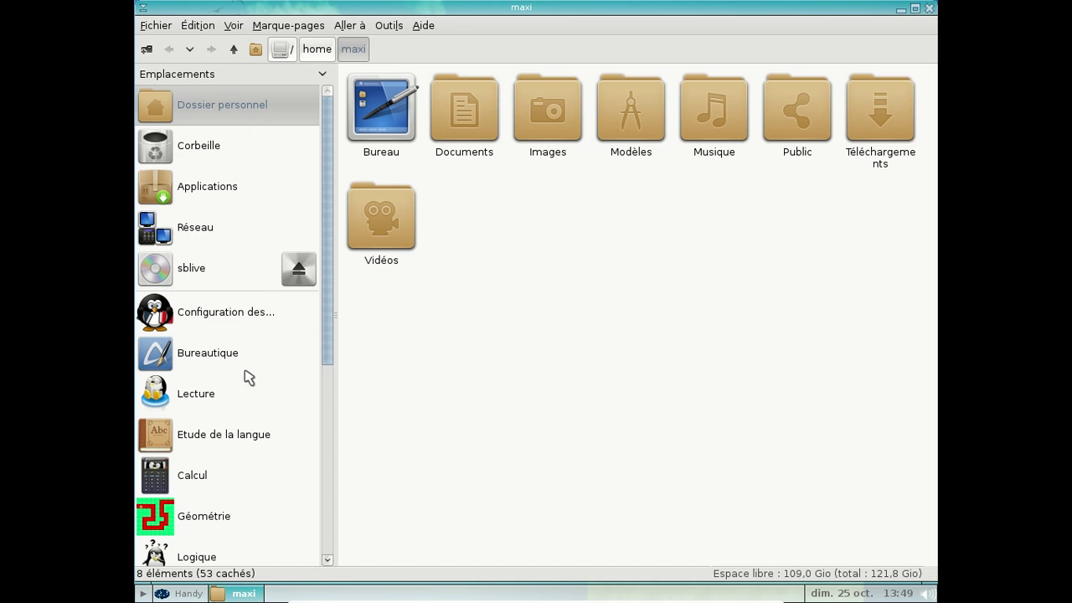
# Step: Launch Écrire from the Bureautique applications to open a blank Writer document
pyautogui.click(239, 364)
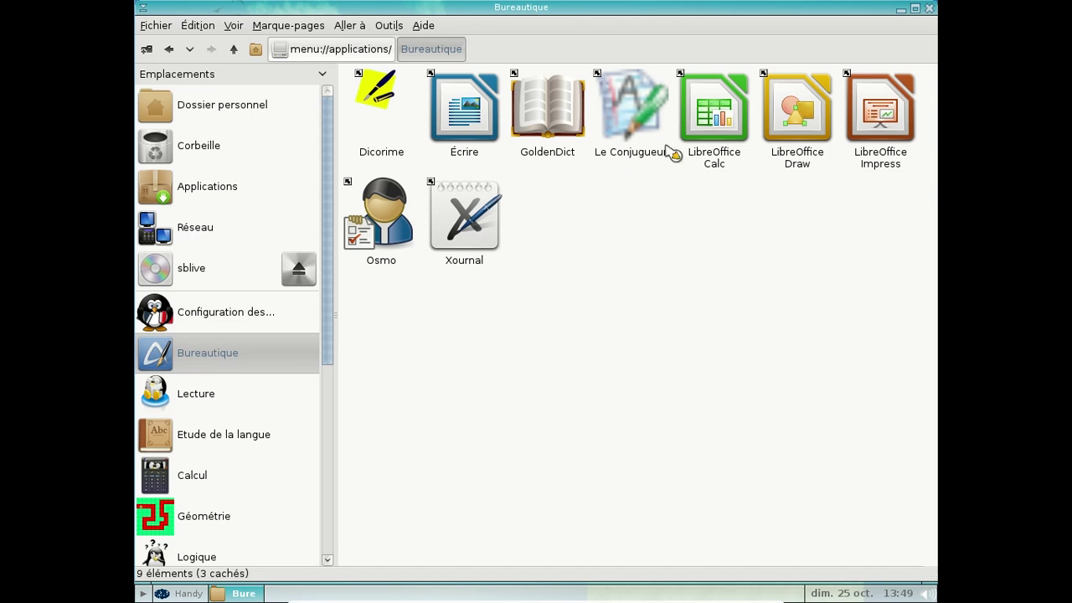
pyautogui.click(484, 115)
pyautogui.doubleClick(488, 117)
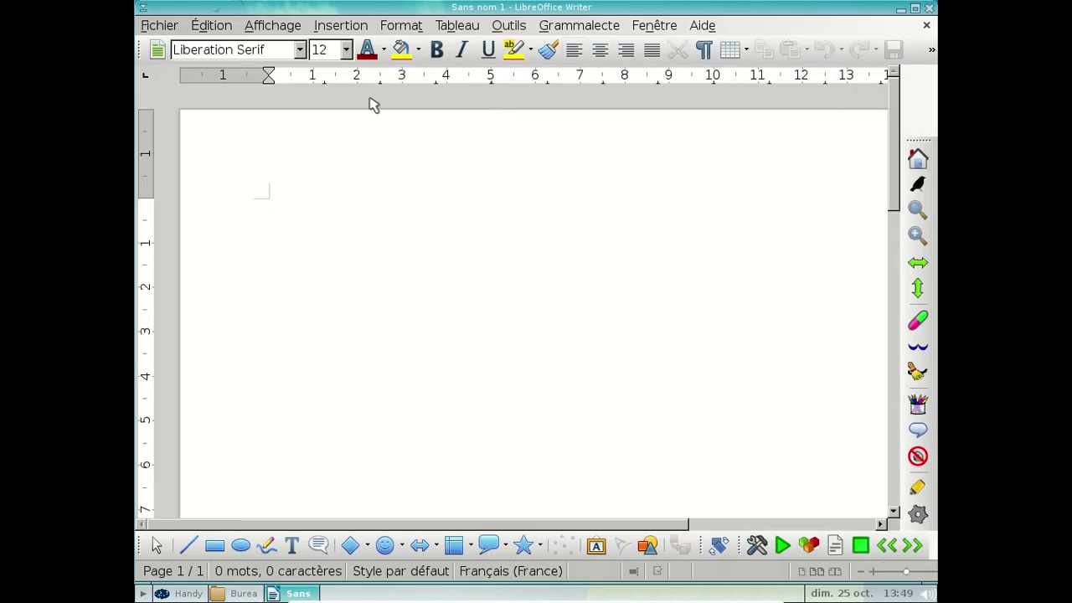
# Step: Confirm LibreOffice version 4.3.3.2 in Aide > À propos de LibreOffice, then close Writer
pyautogui.click(702, 26)
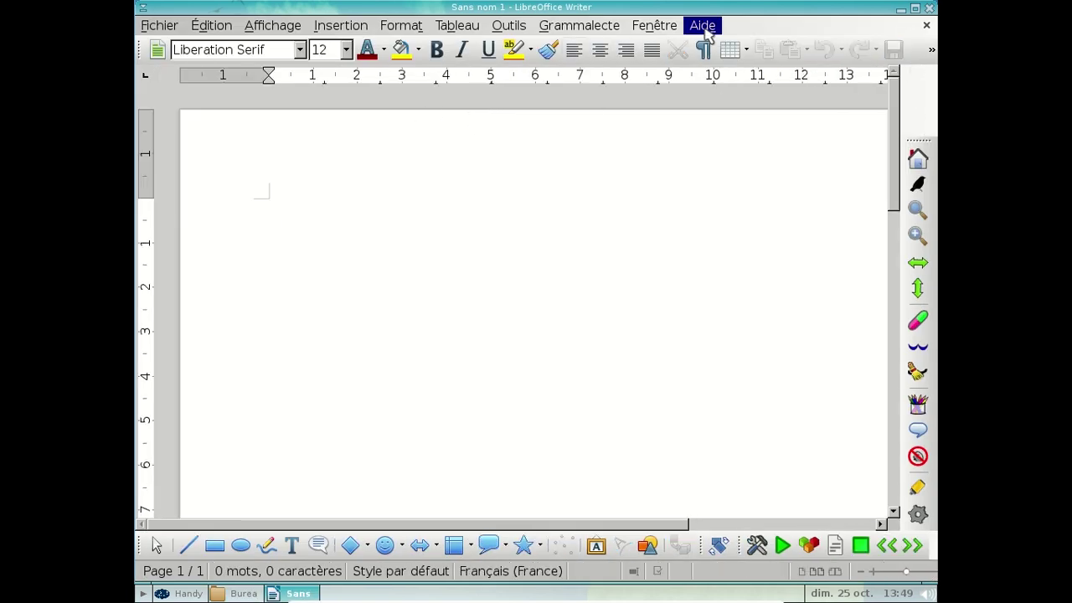
pyautogui.click(742, 132)
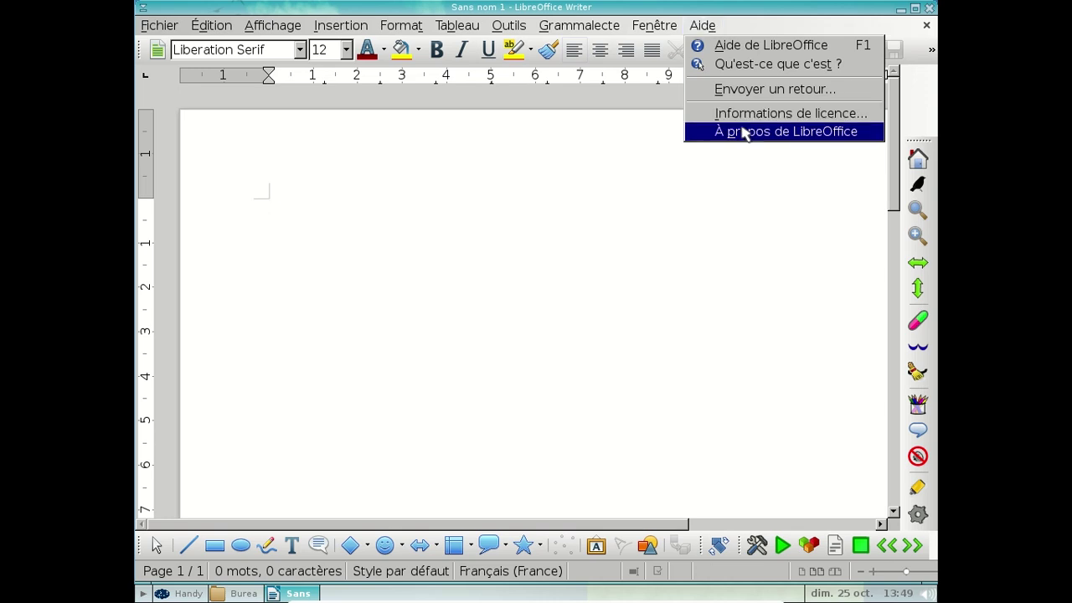
pyautogui.click(734, 430)
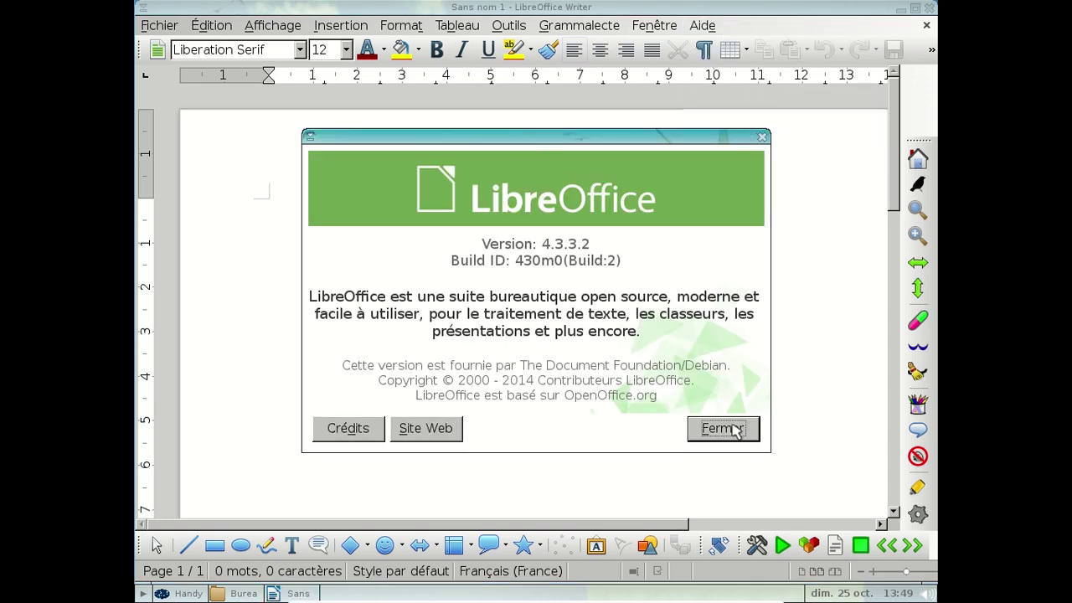
pyautogui.click(929, 9)
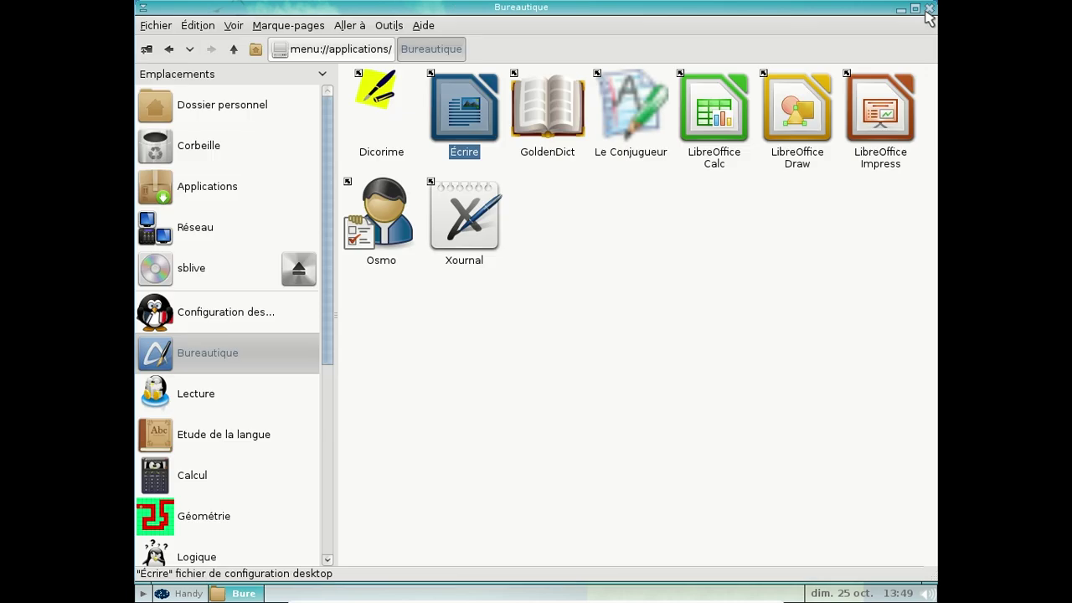
# Step: View Configuration des Compilations, Bureautique, Lecture, Etude de la langue and Calcul, then close PCManFM and Handymenu
pyautogui.click(868, 125)
pyautogui.click(249, 315)
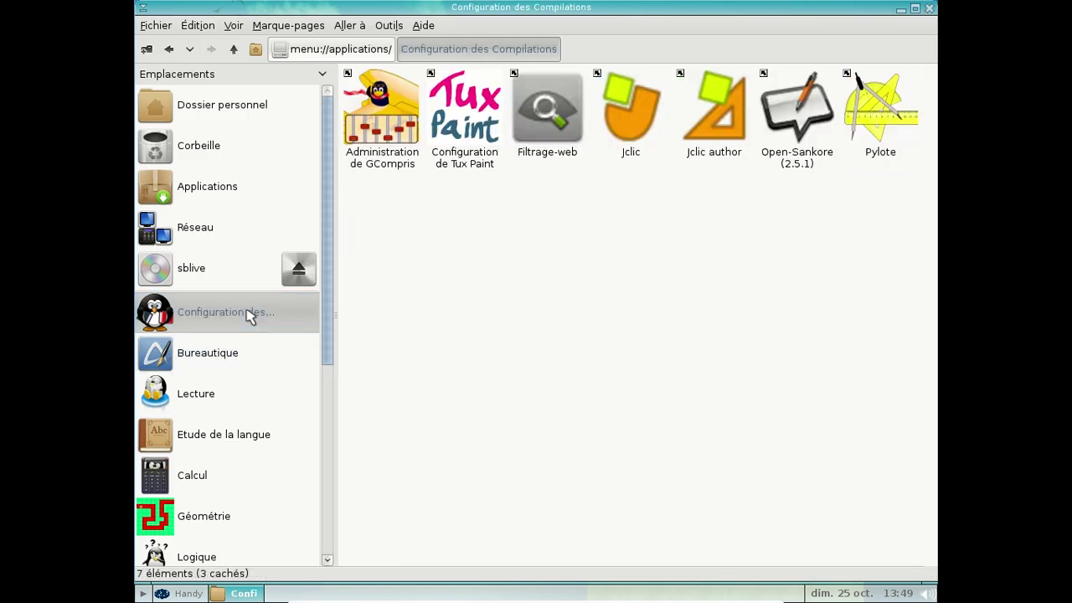
pyautogui.click(232, 367)
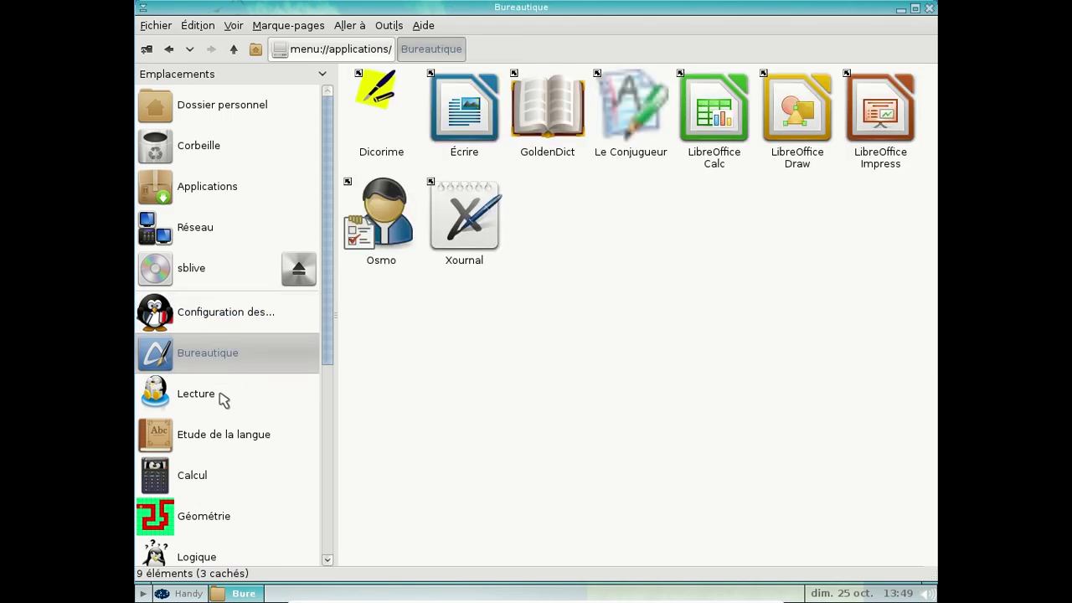
pyautogui.click(223, 400)
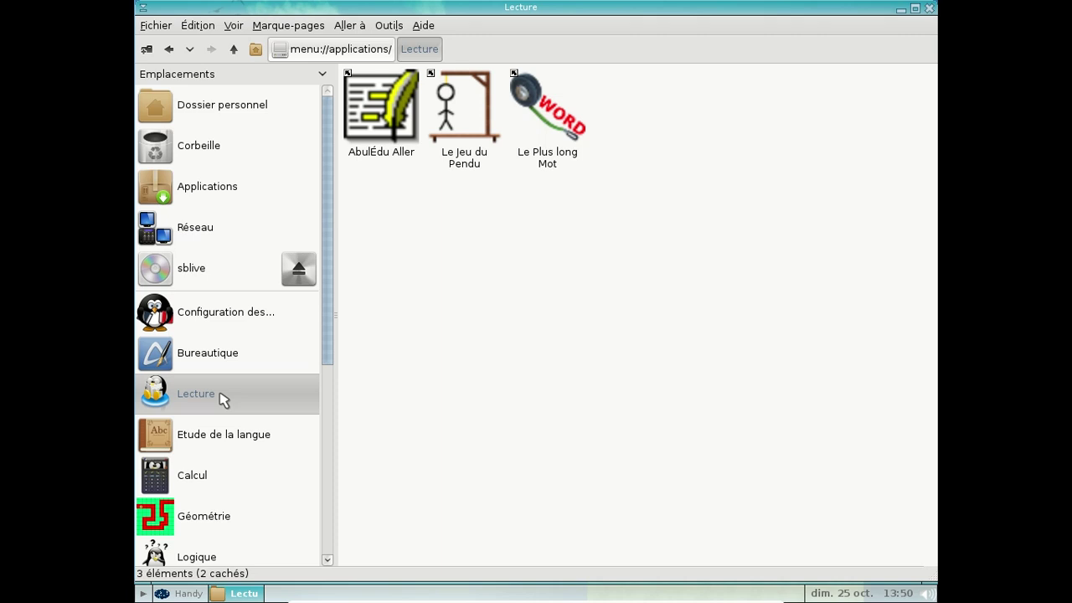
pyautogui.click(216, 440)
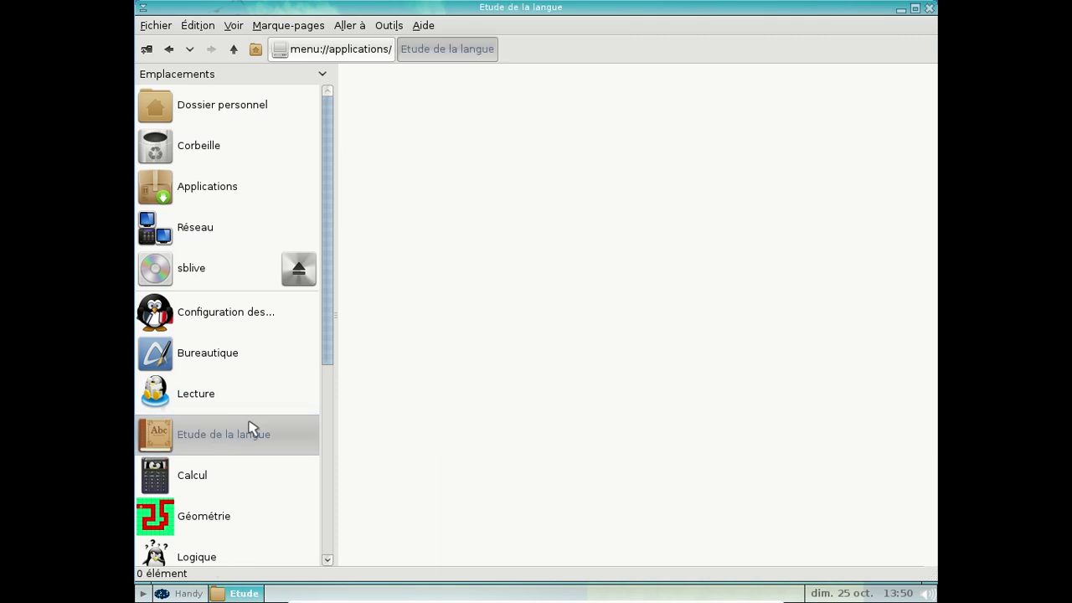
pyautogui.click(201, 479)
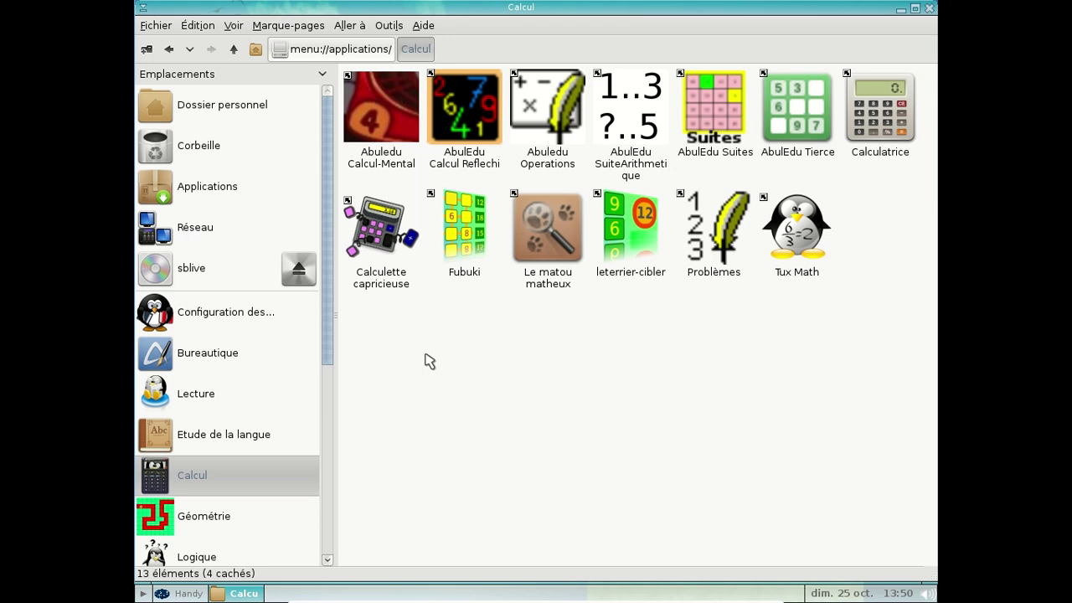
pyautogui.click(932, 11)
pyautogui.click(901, 126)
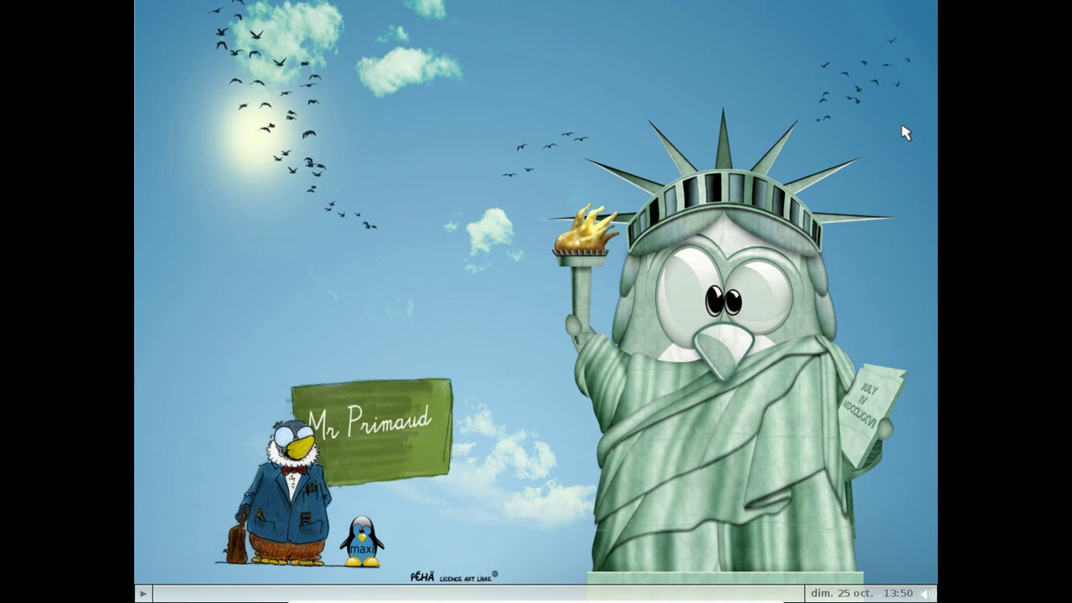
# Step: Shut down PrimTux with the launcher's red stop button and confirm Arrêter
pyautogui.moveTo(137, 454)
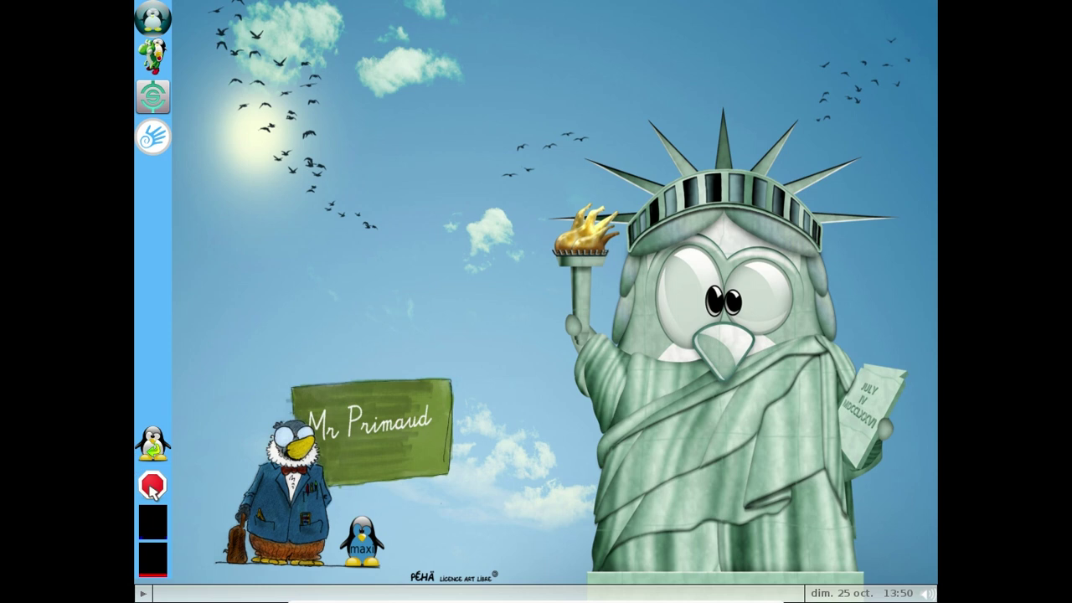
pyautogui.click(154, 486)
pyautogui.click(629, 357)
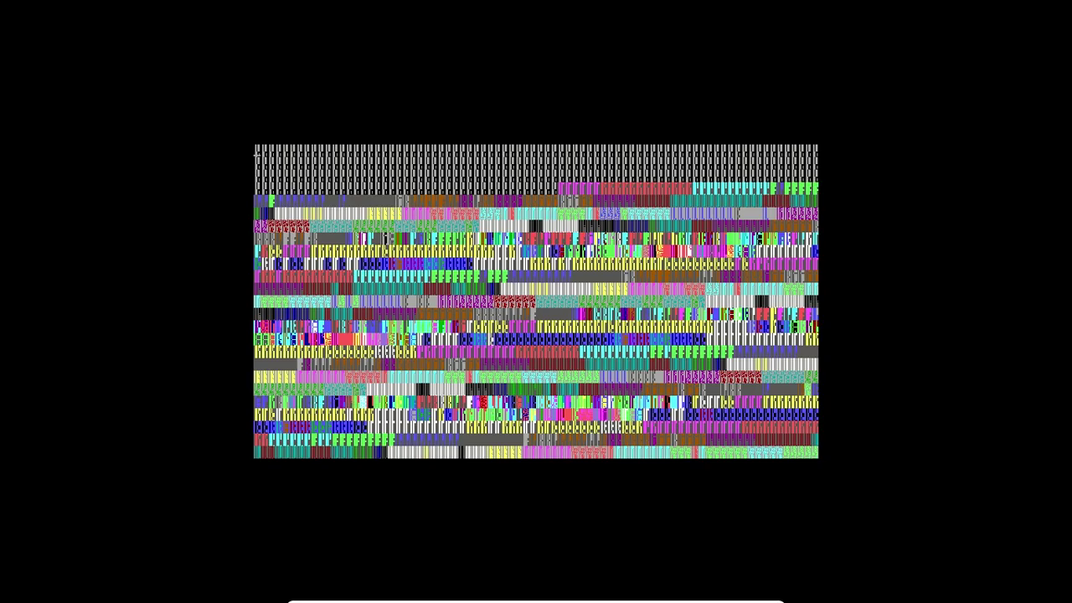